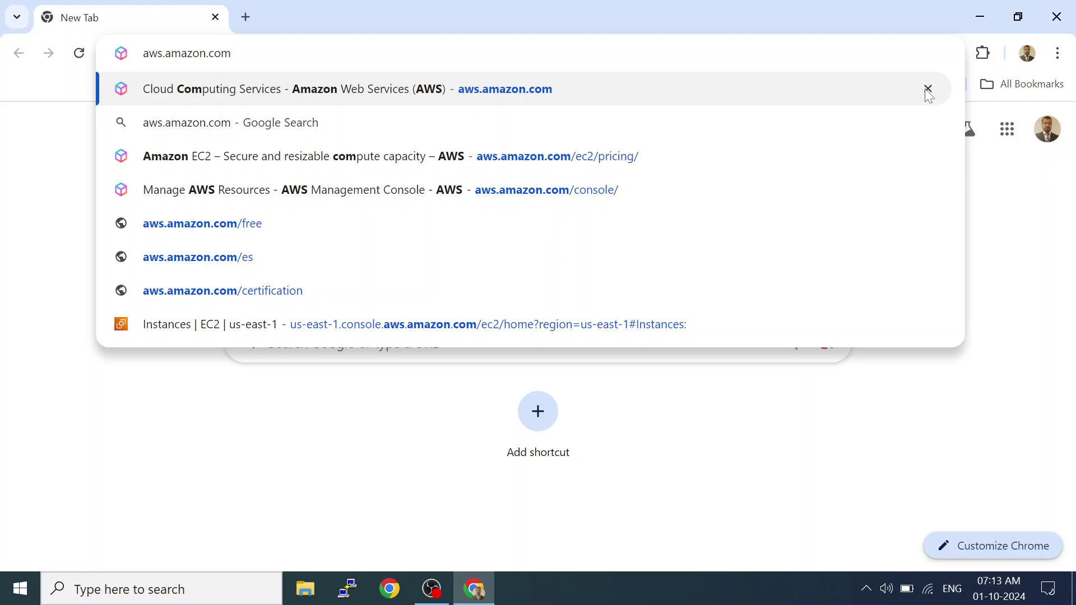
Go to aws.amazon.com and follow the link to the console sign-in page.
key(Return)
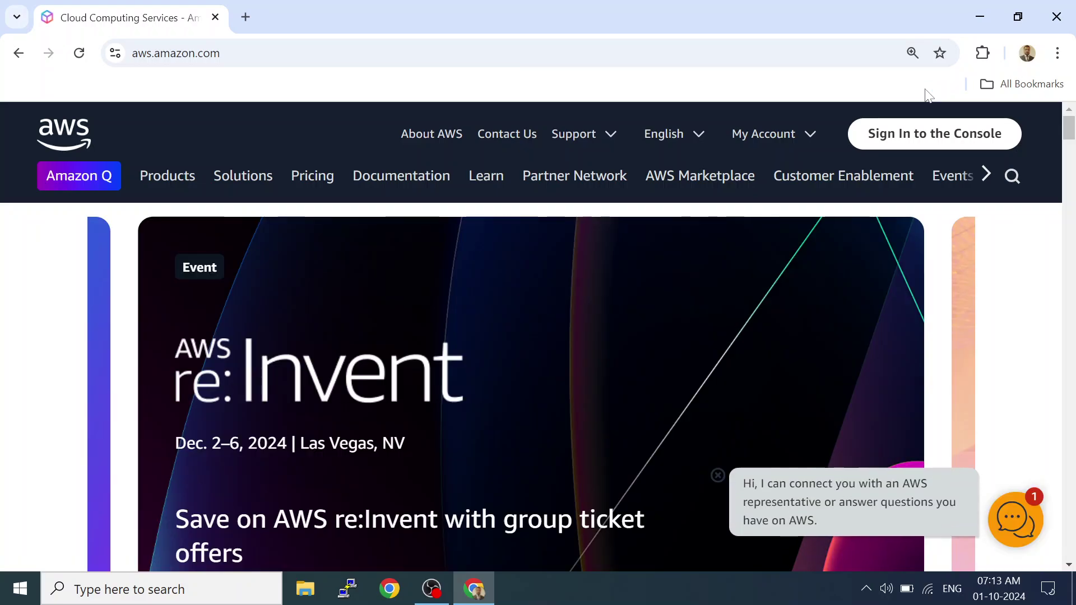
click(919, 155)
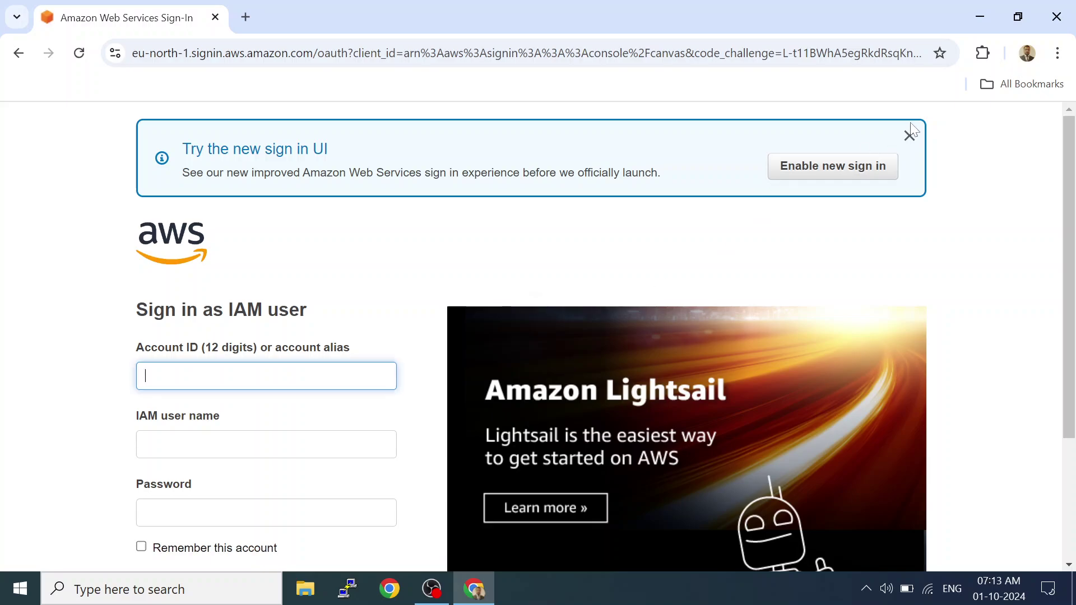
Dismiss the new sign-in notice and switch to signing in with the root user e-mail.
click(909, 138)
scroll(1066, 168, down, 3)
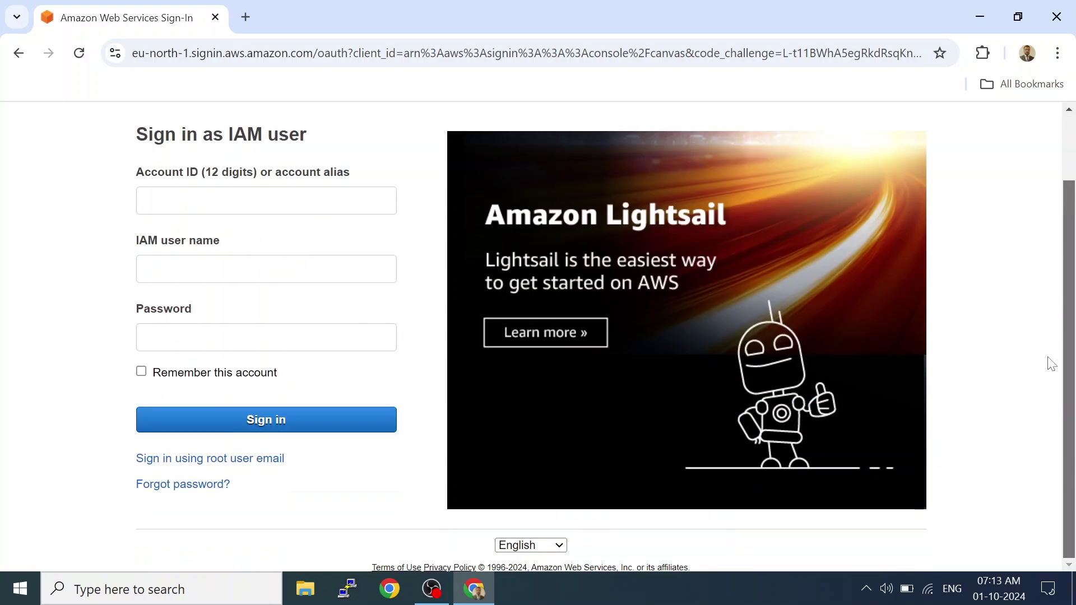
click(239, 458)
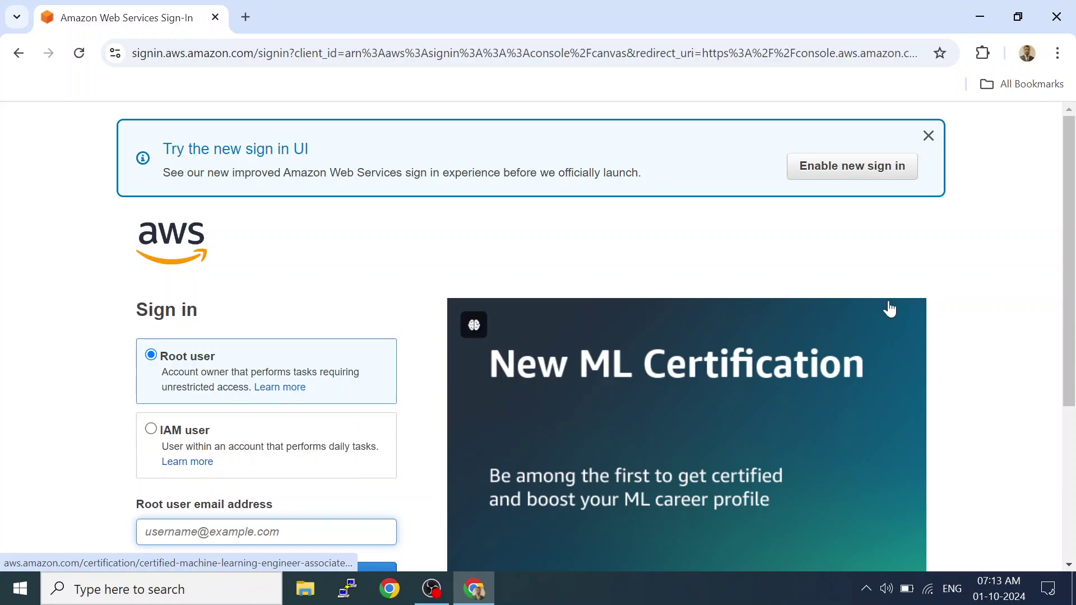
click(928, 136)
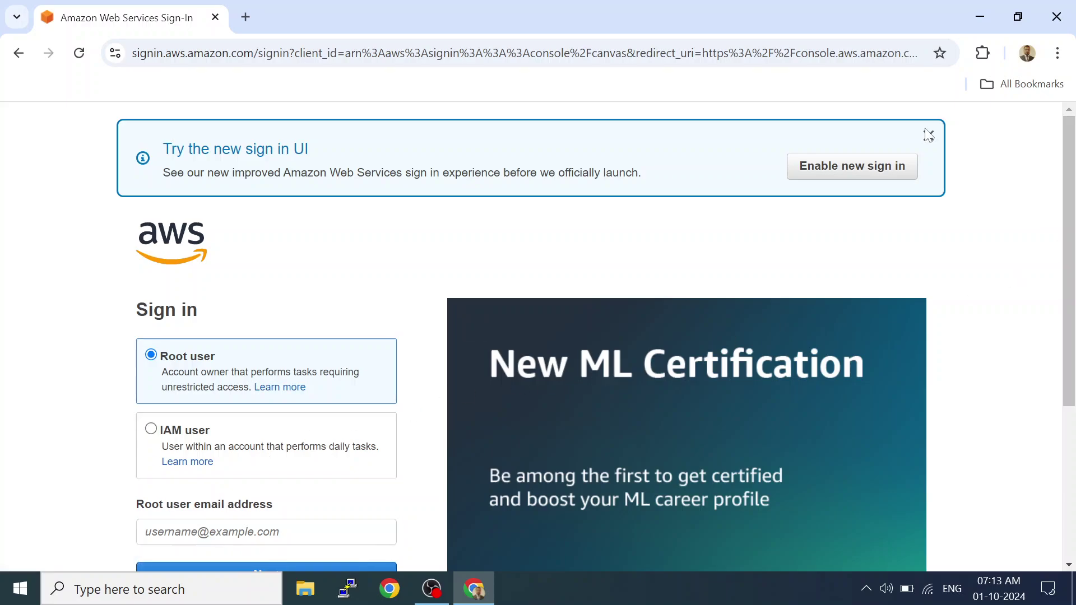
scroll(925, 248, down, 2)
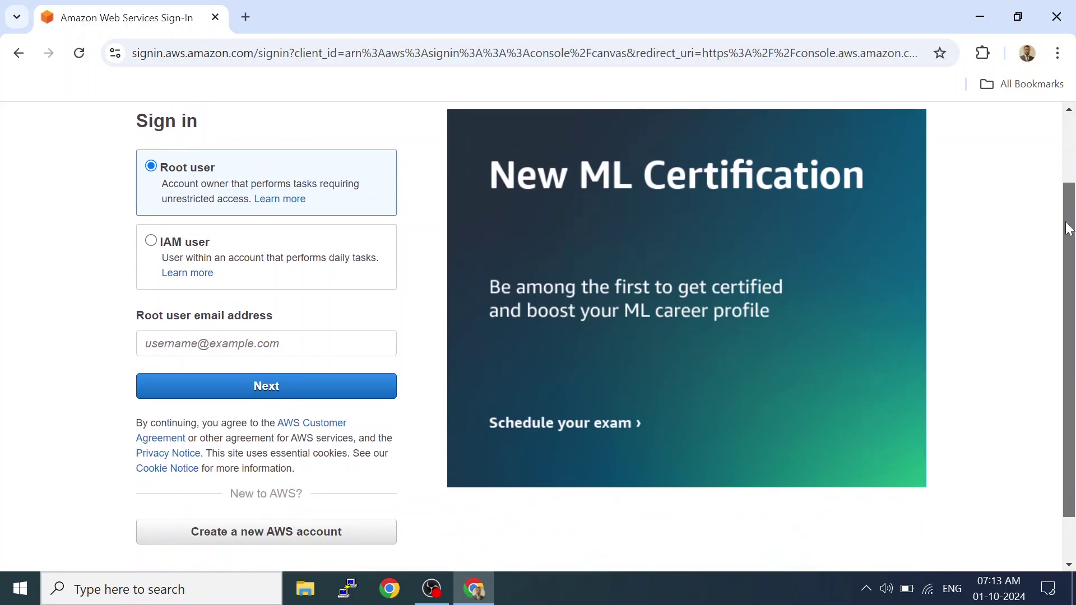
Pick the saved root user e-mail, continue, and submit the account password.
click(271, 308)
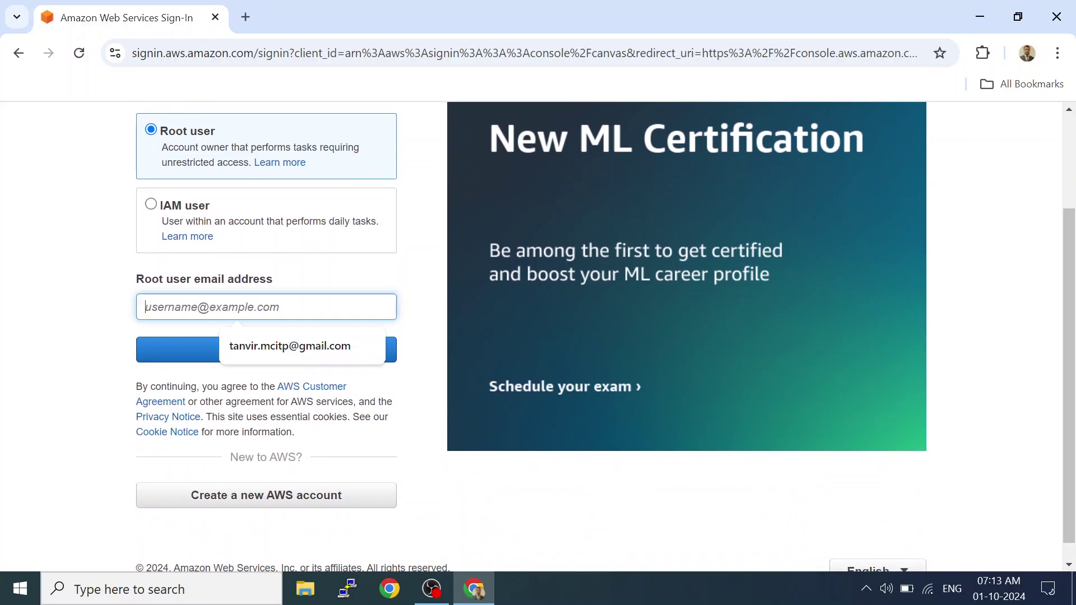
click(274, 345)
click(184, 350)
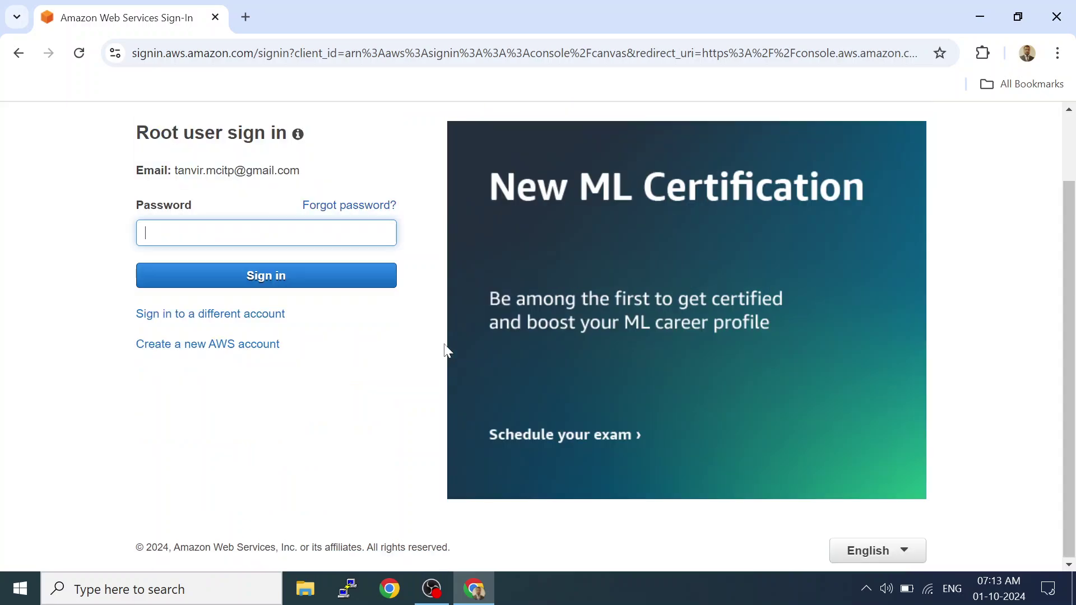
text(*)
key(Return)
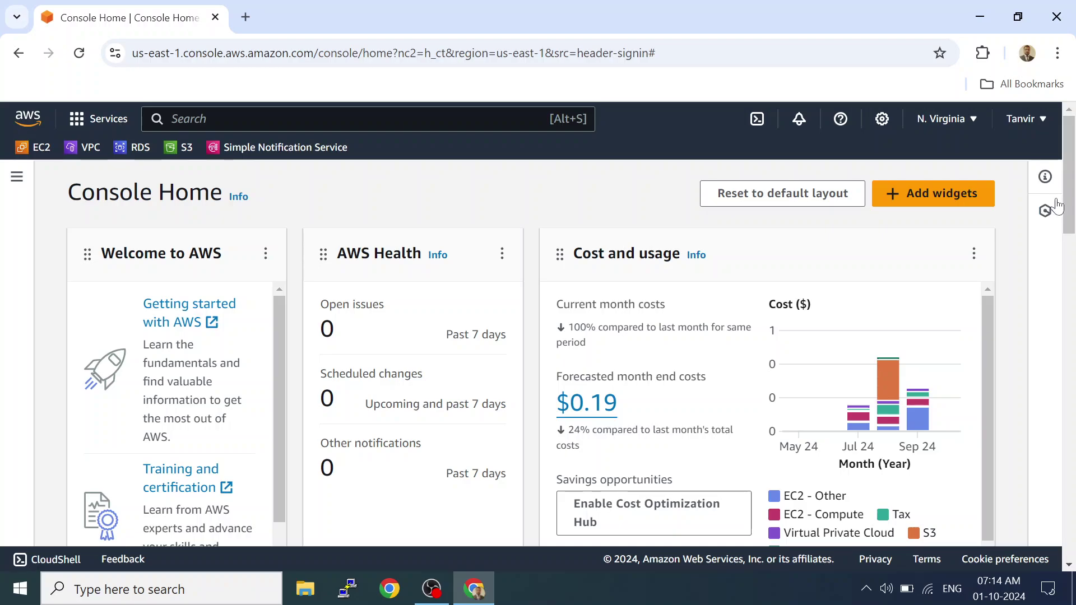
Open Billing and Cost Management from the account name menu.
click(1042, 119)
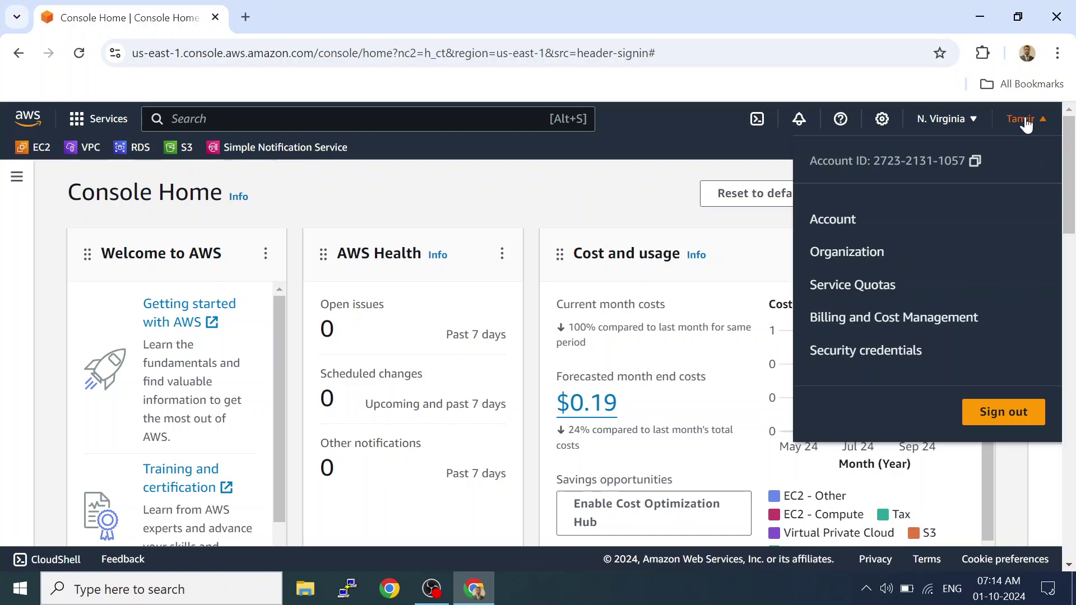
click(851, 328)
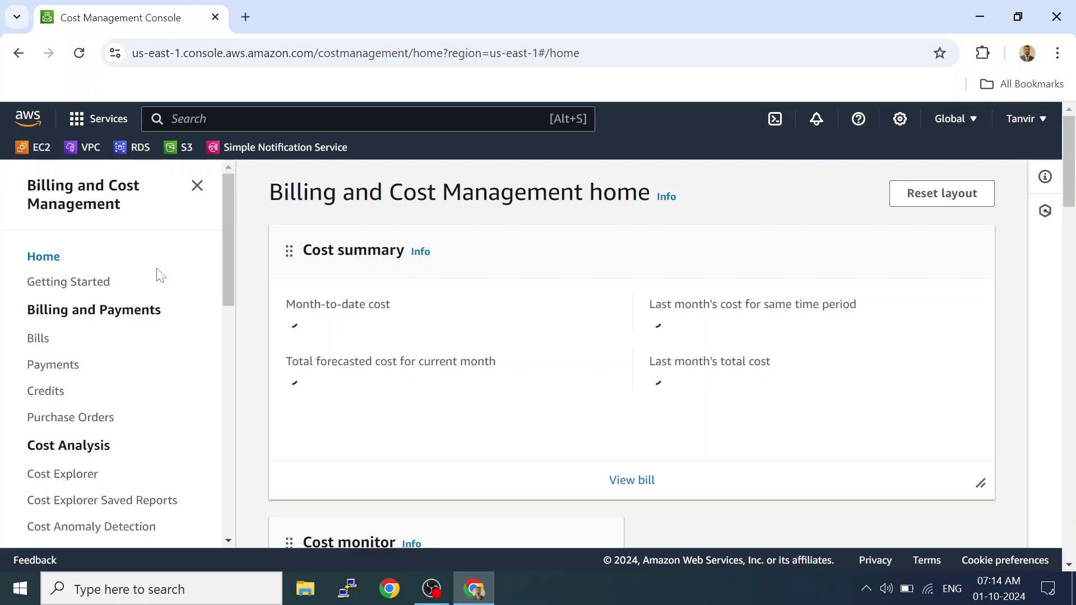
Go through Payments to the Bills page.
click(66, 368)
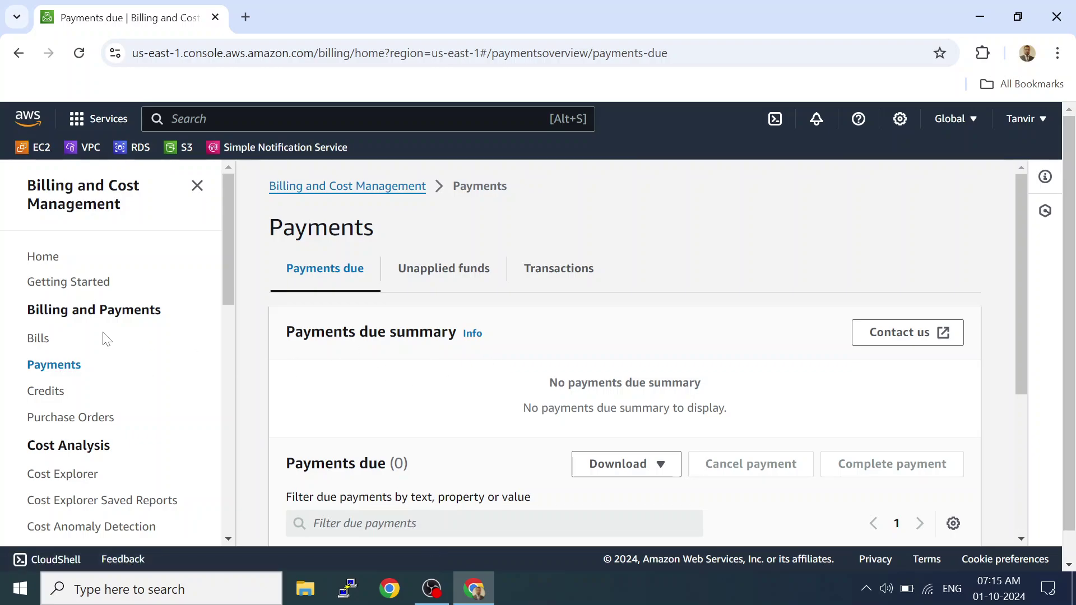
click(39, 341)
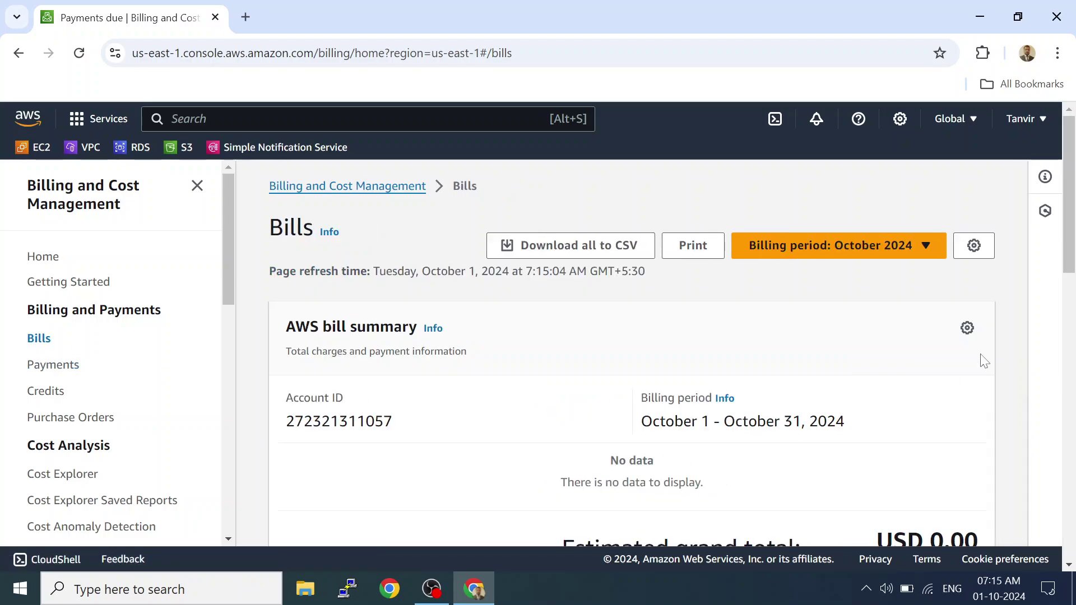
drag(1070, 232, 1062, 336)
scroll(897, 280, up, 5)
Select the September 2024 billing period, showing the Pending USD 0.25 estimated total.
click(781, 238)
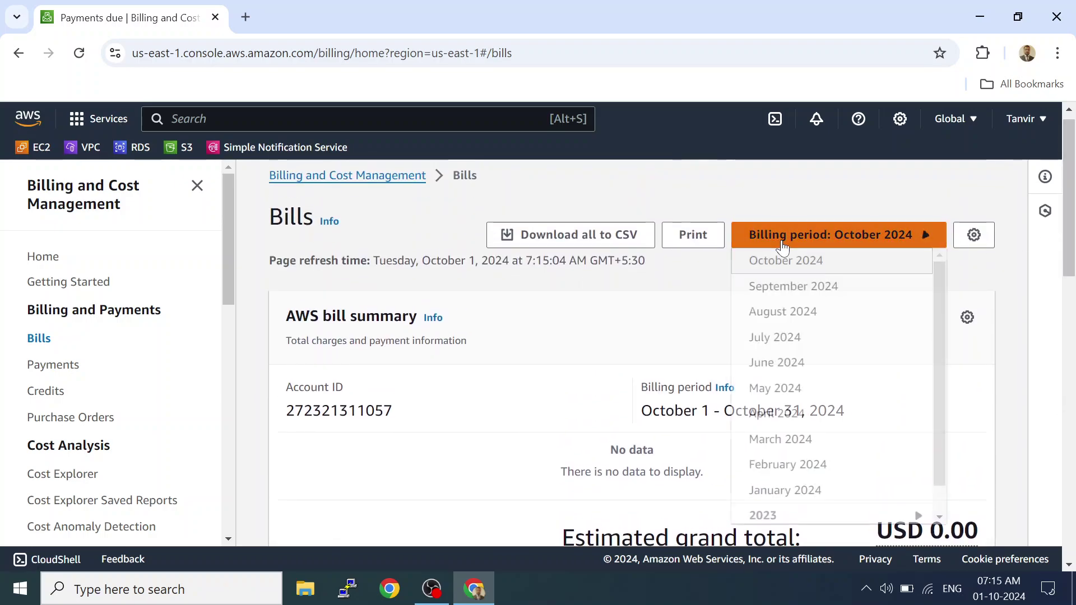
click(782, 294)
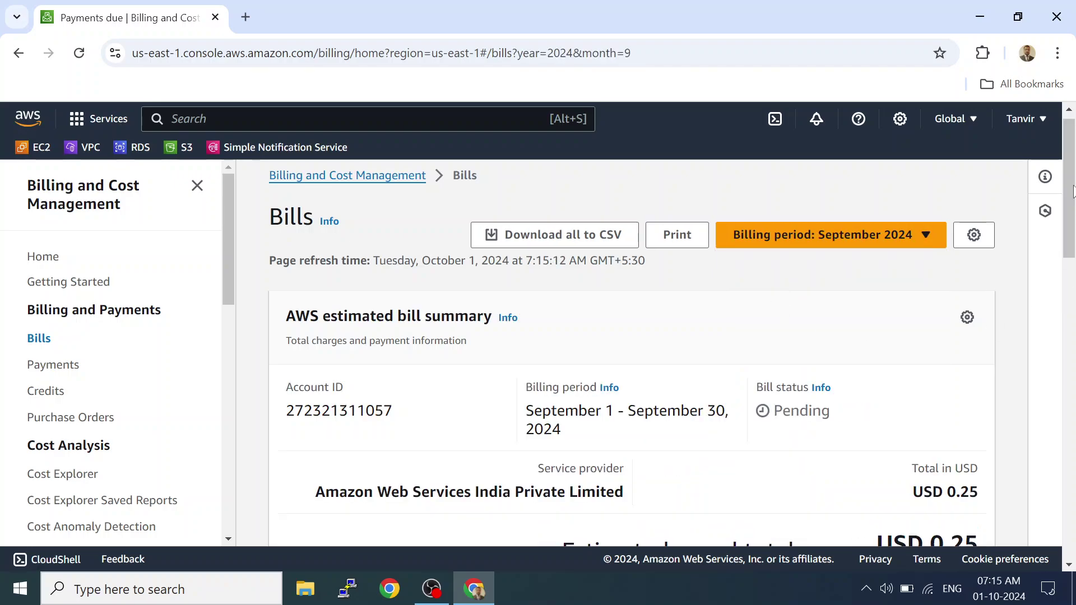
drag(1071, 191, 1067, 233)
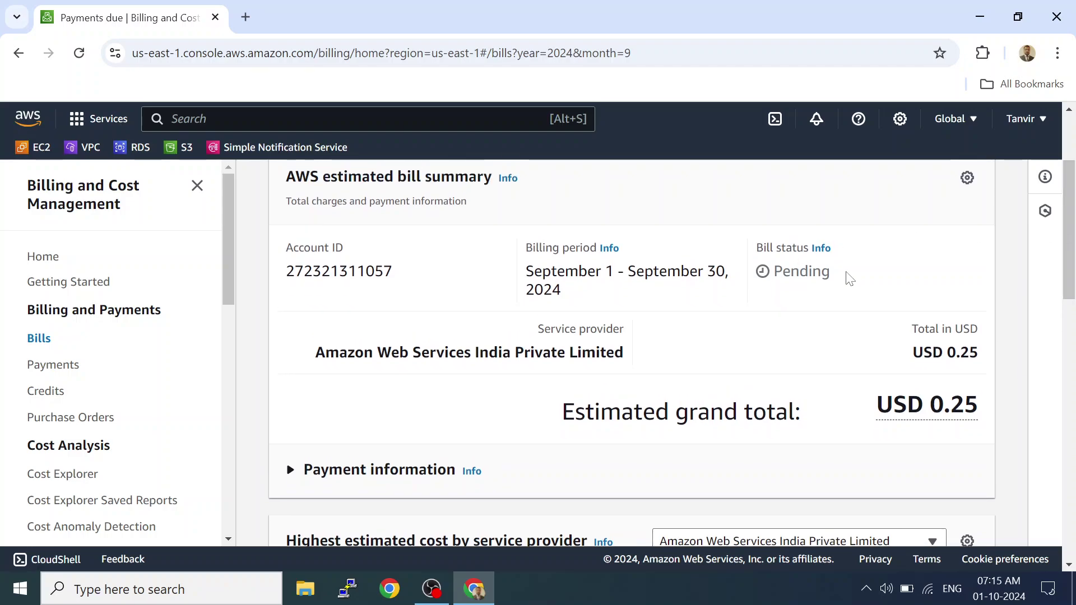
double_click(807, 273)
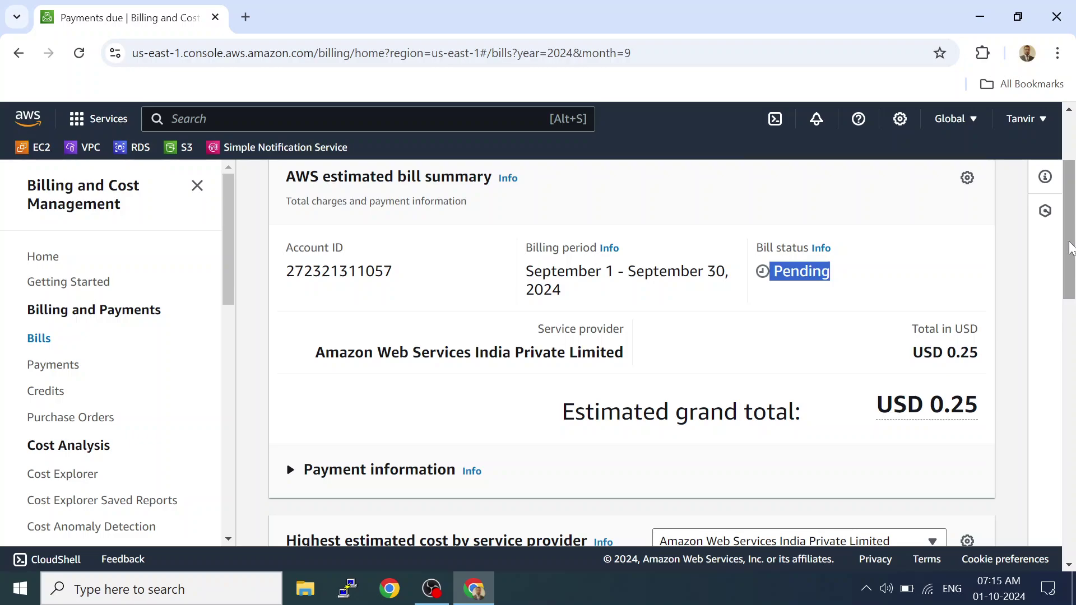
drag(1071, 248, 1071, 268)
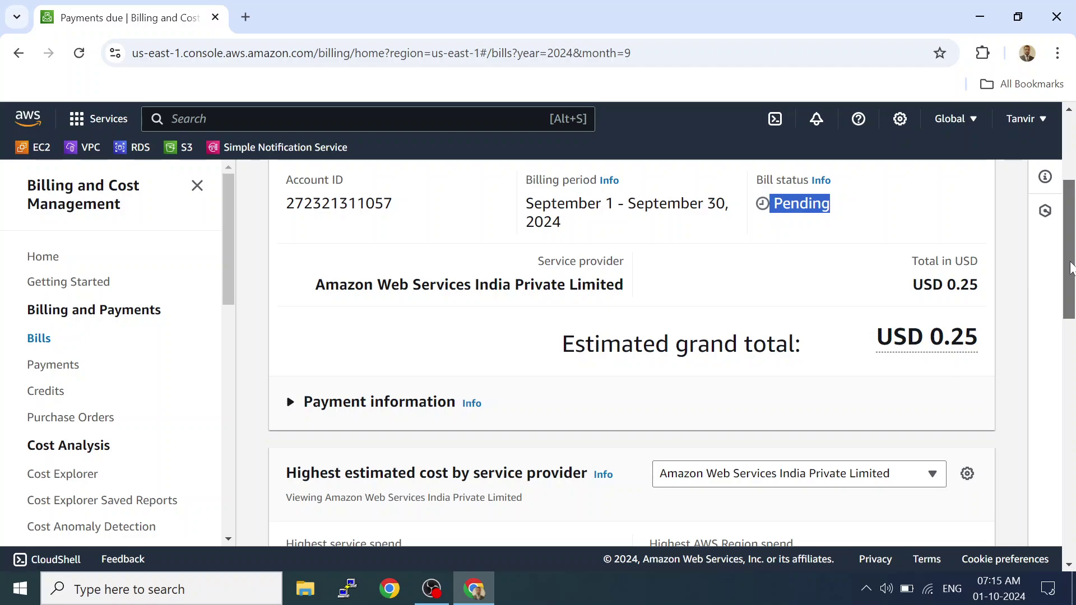
drag(1071, 267, 1049, 144)
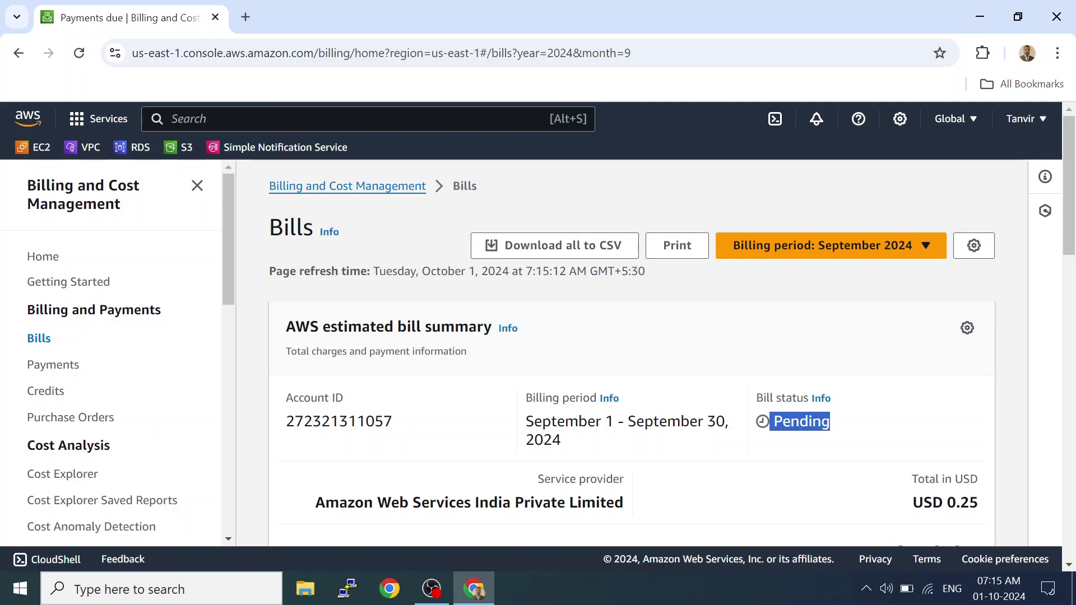
Search for ec2 and open the EC2 Dashboard in US East (N. Virginia).
click(274, 112)
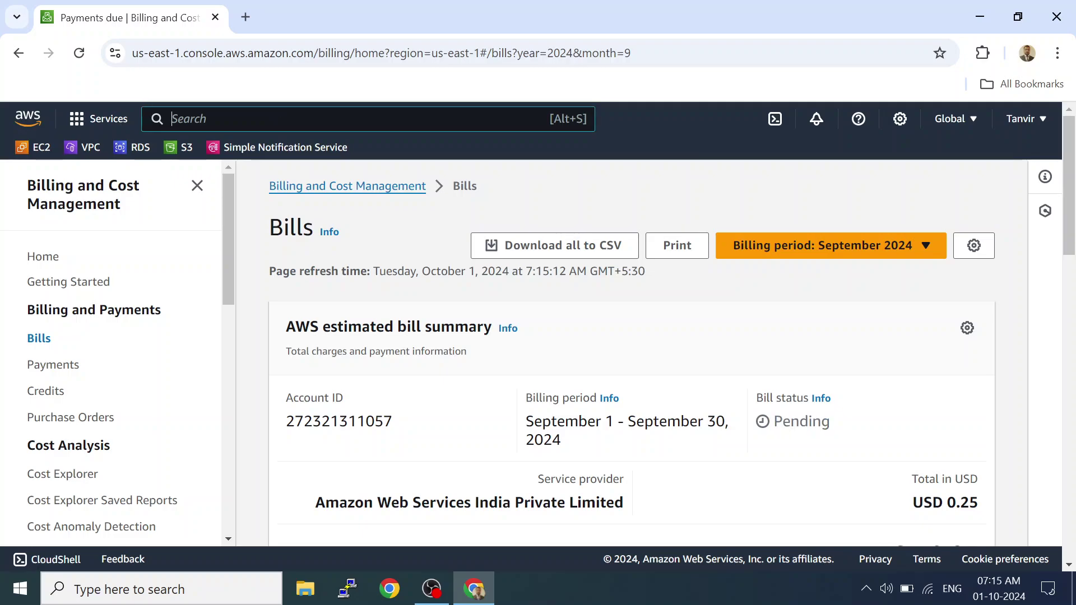
text(ec2)
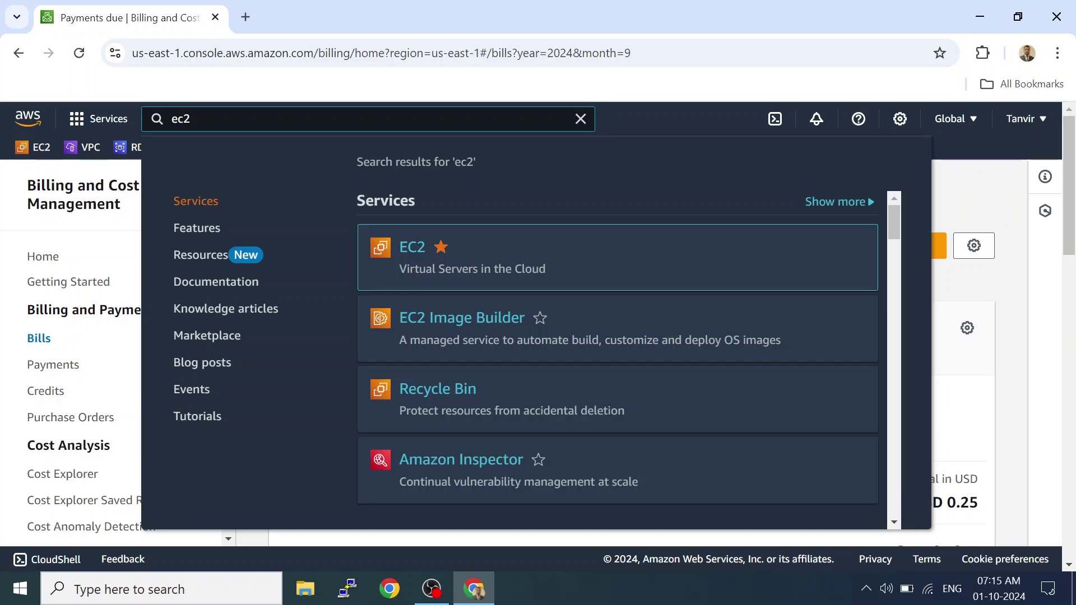
mouse_move(475, 254)
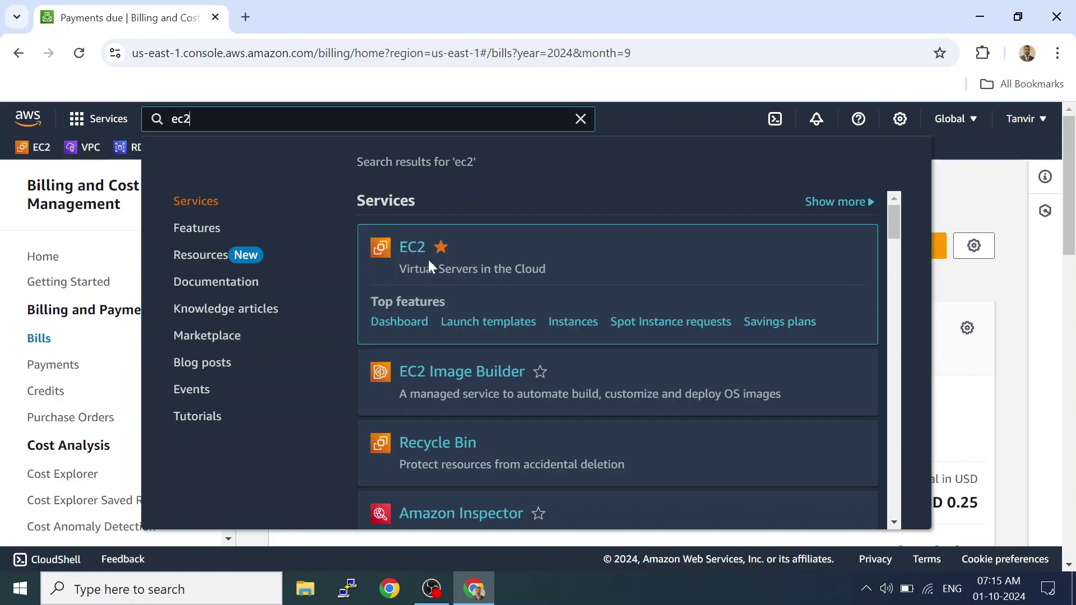
click(417, 247)
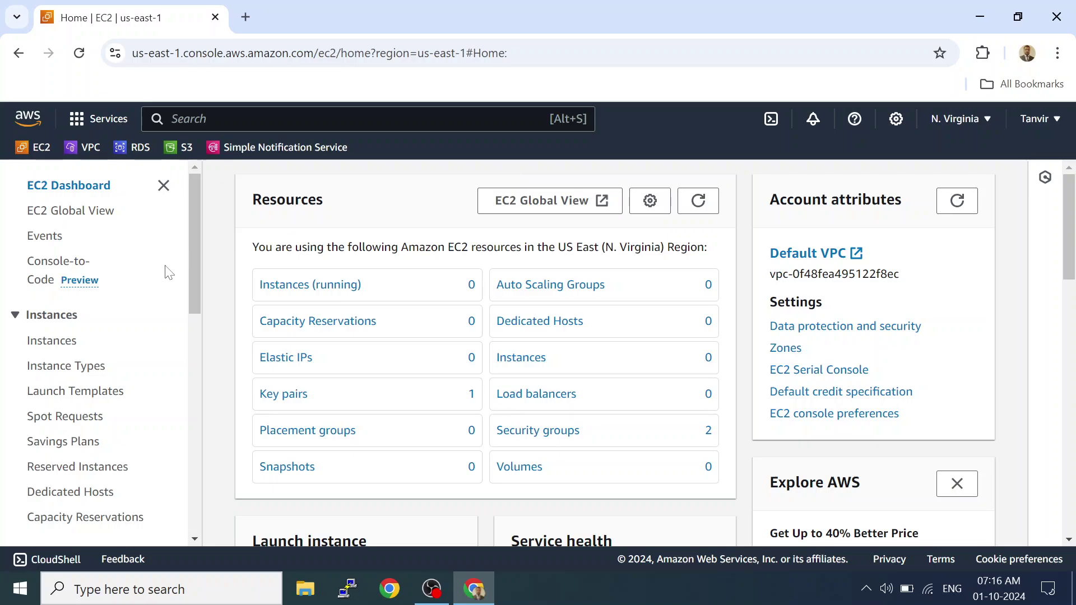
View the empty EC2 Instances list and begin launching a new instance.
click(60, 347)
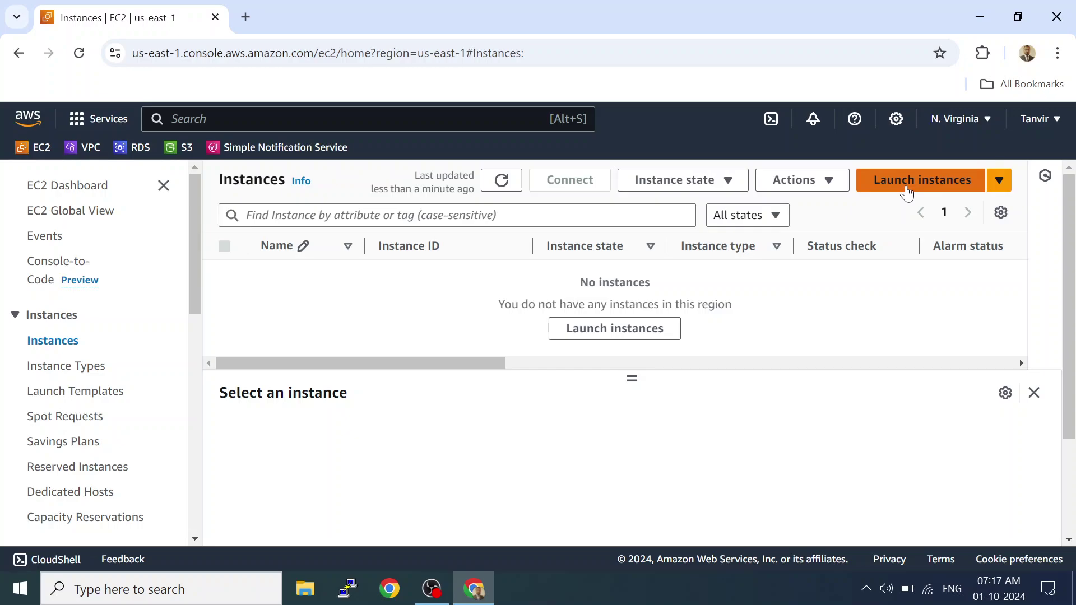
click(907, 192)
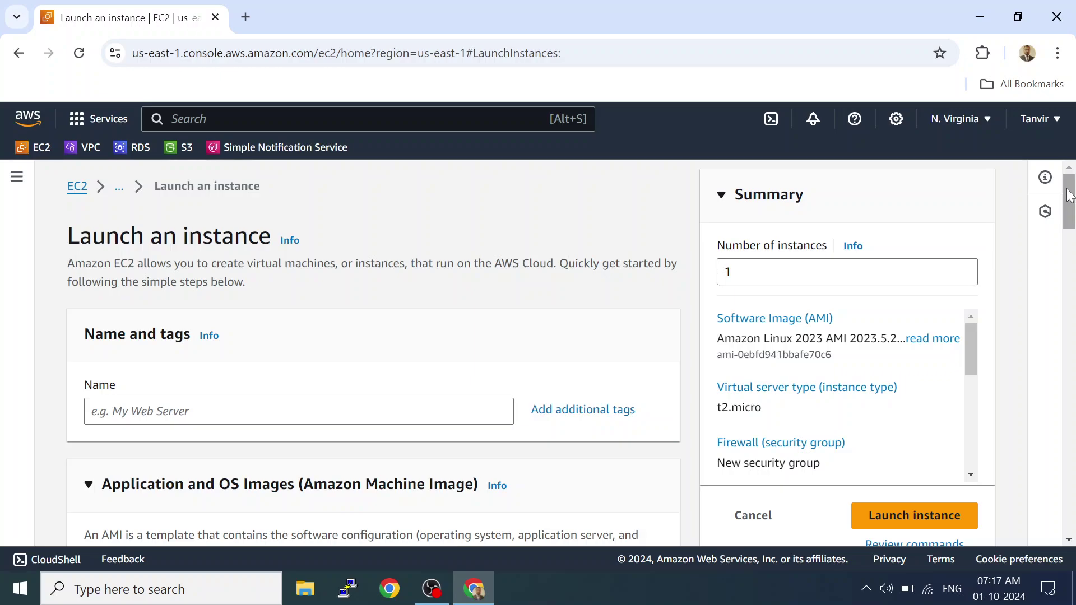
Enter MyLinux-Server as the new instance's name.
drag(1069, 194, 1068, 226)
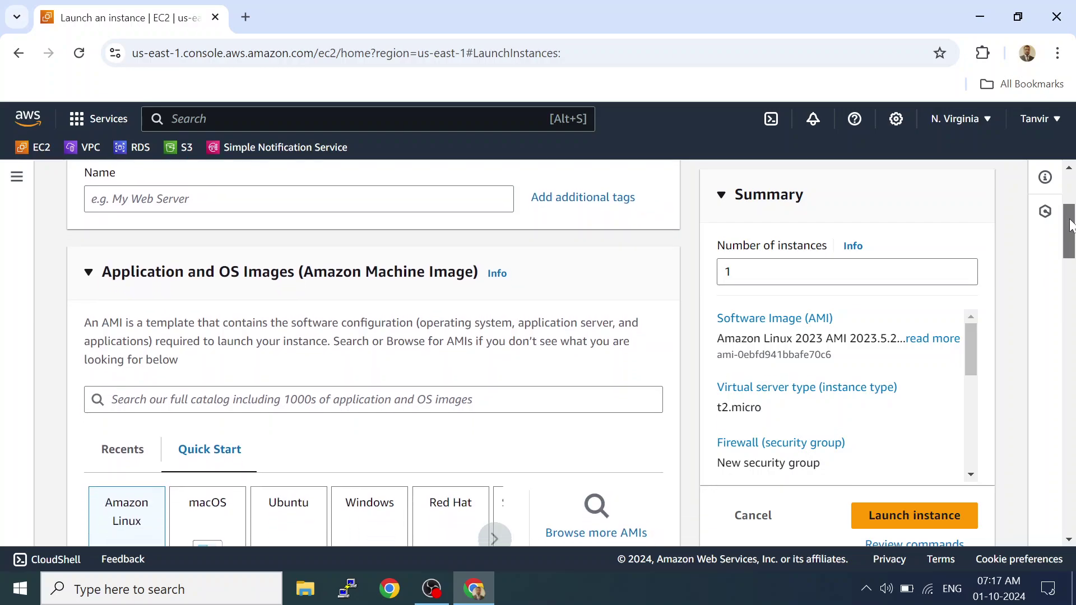
click(302, 199)
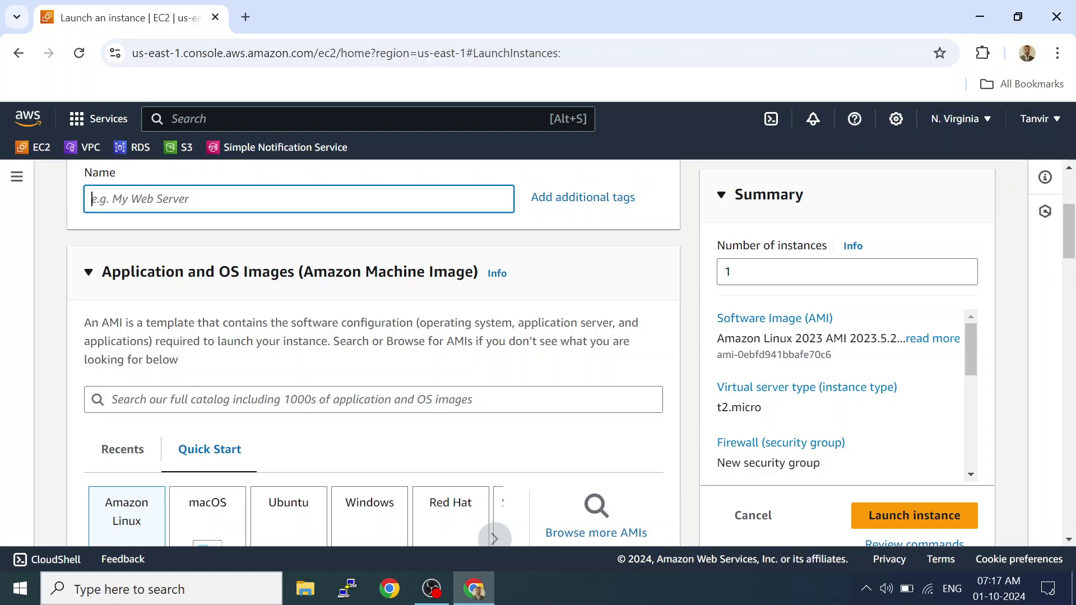
text(Mys)
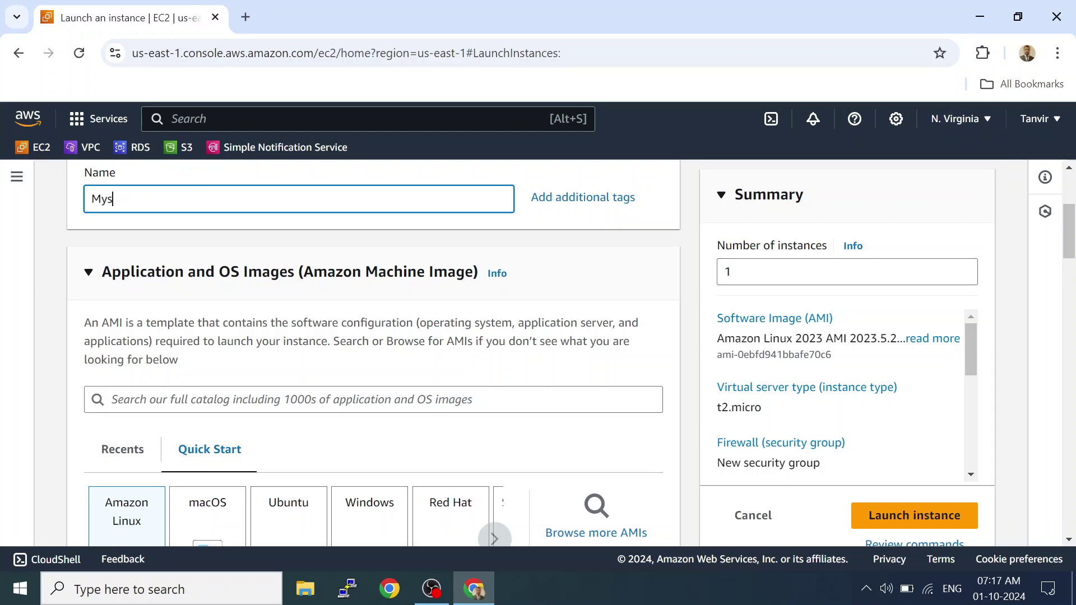
key(BackSpace)
text(Linux-Server)
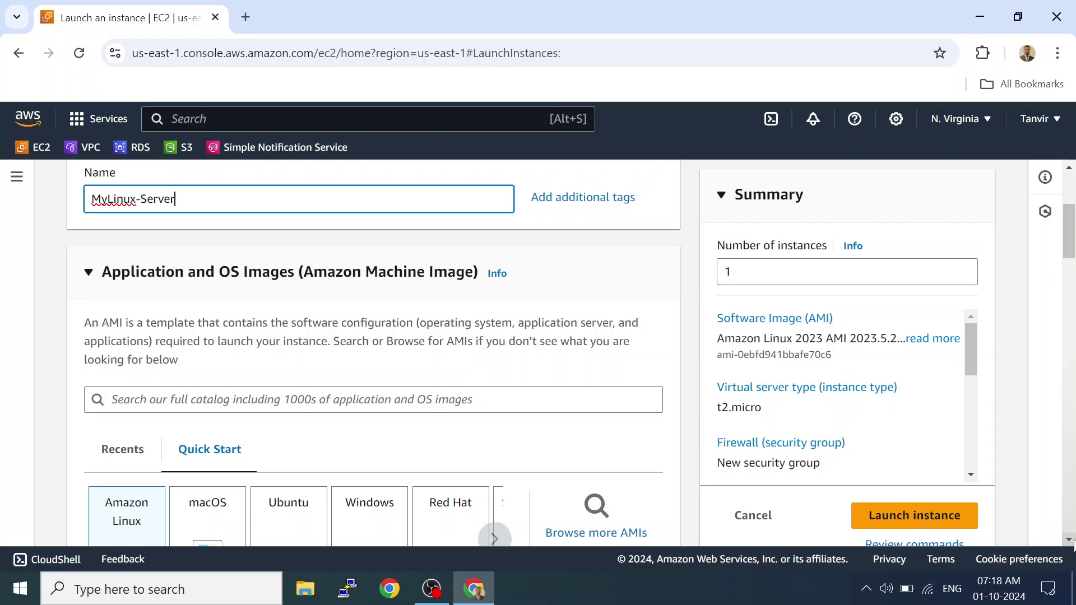
scroll(1072, 542, down, 1)
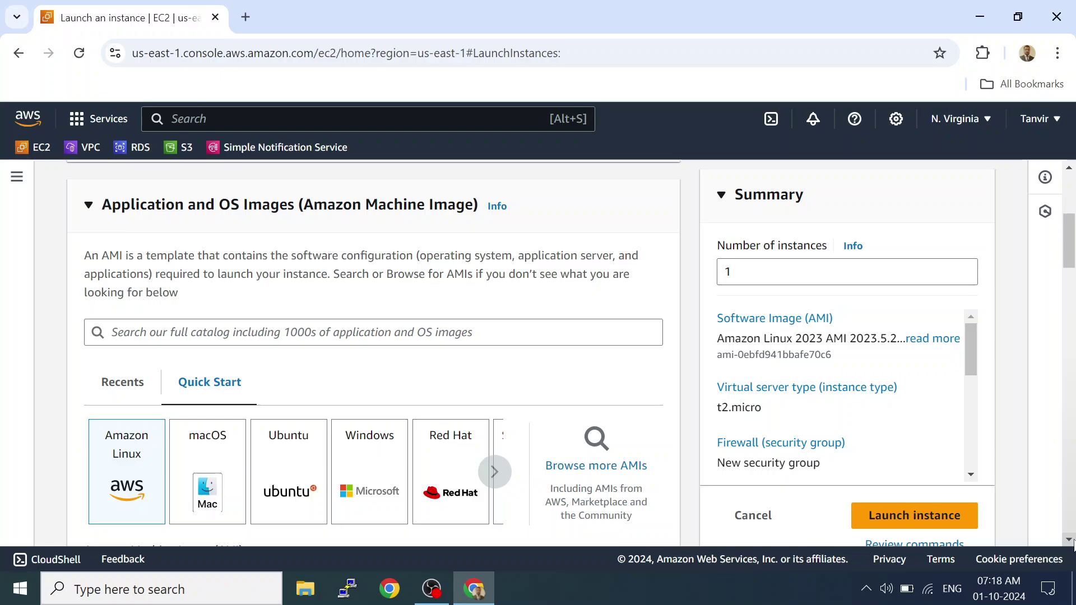
Scroll to the Amazon Linux 2023 AMI description, 64-bit (x86) architecture and ec2-user login.
scroll(1072, 542, down, 1)
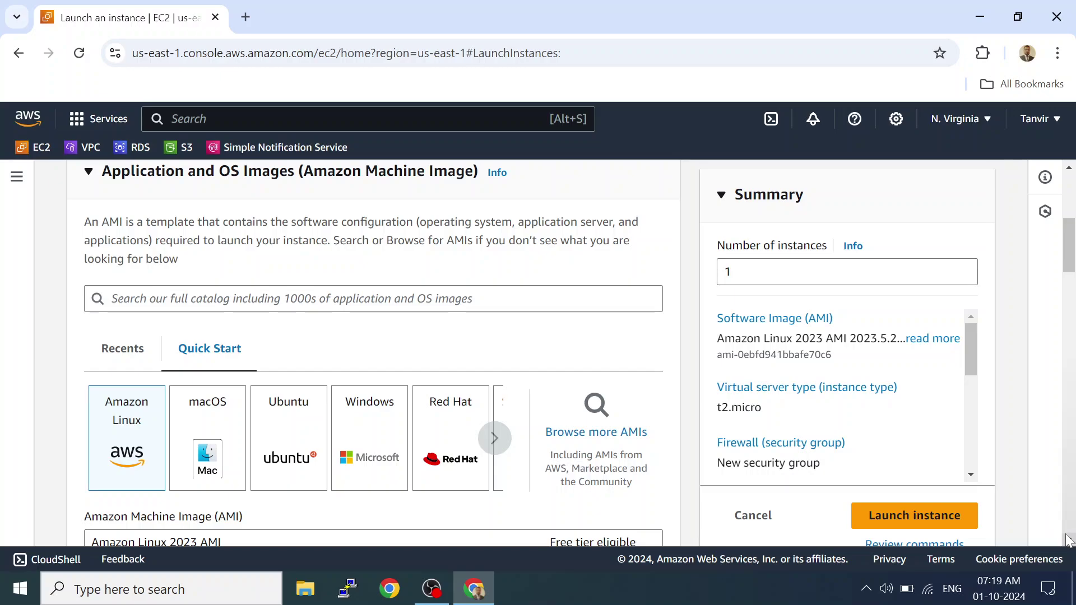
scroll(426, 409, down, 2)
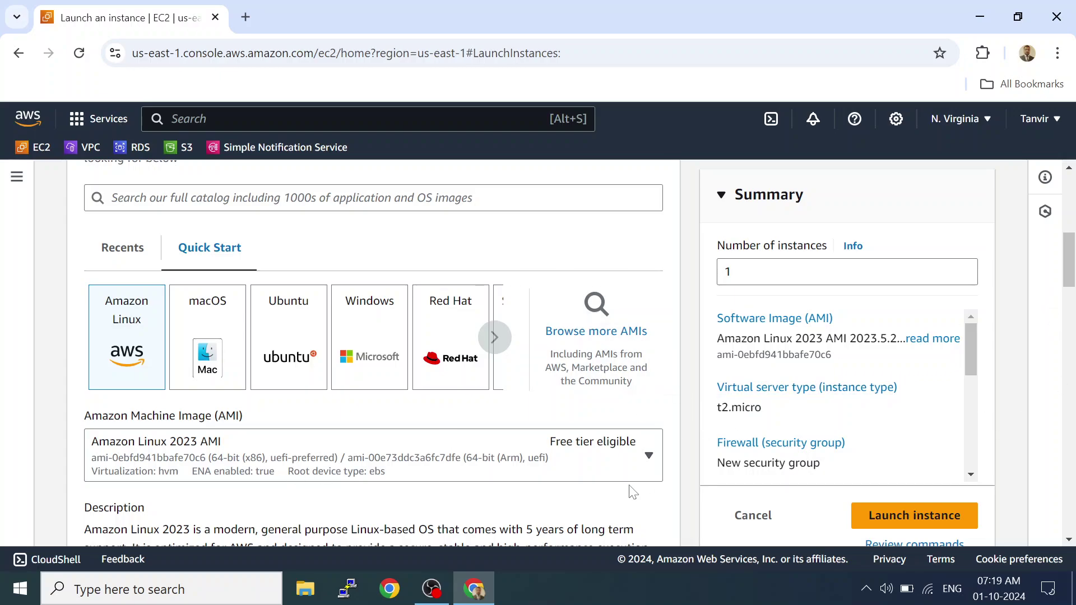
click(1069, 539)
click(1074, 539)
click(1073, 539)
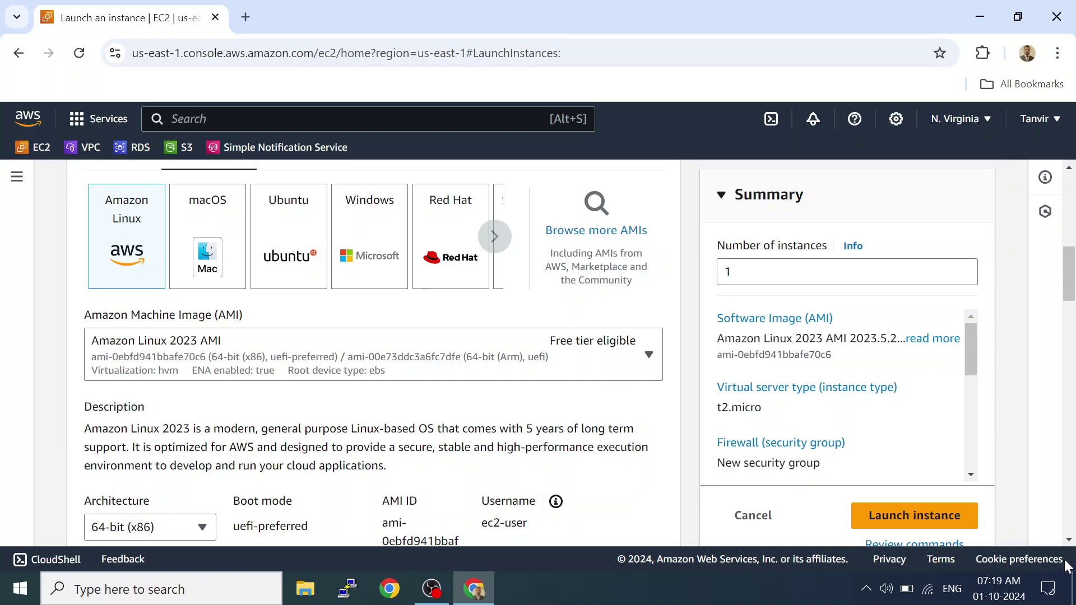
click(1068, 540)
click(1068, 540)
click(1068, 540)
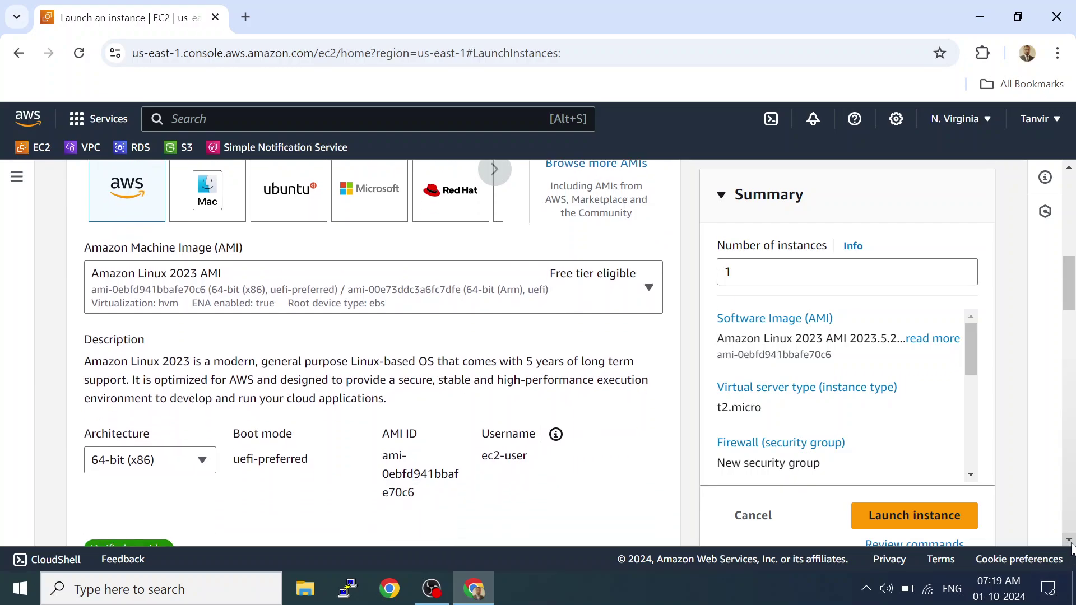
click(1068, 540)
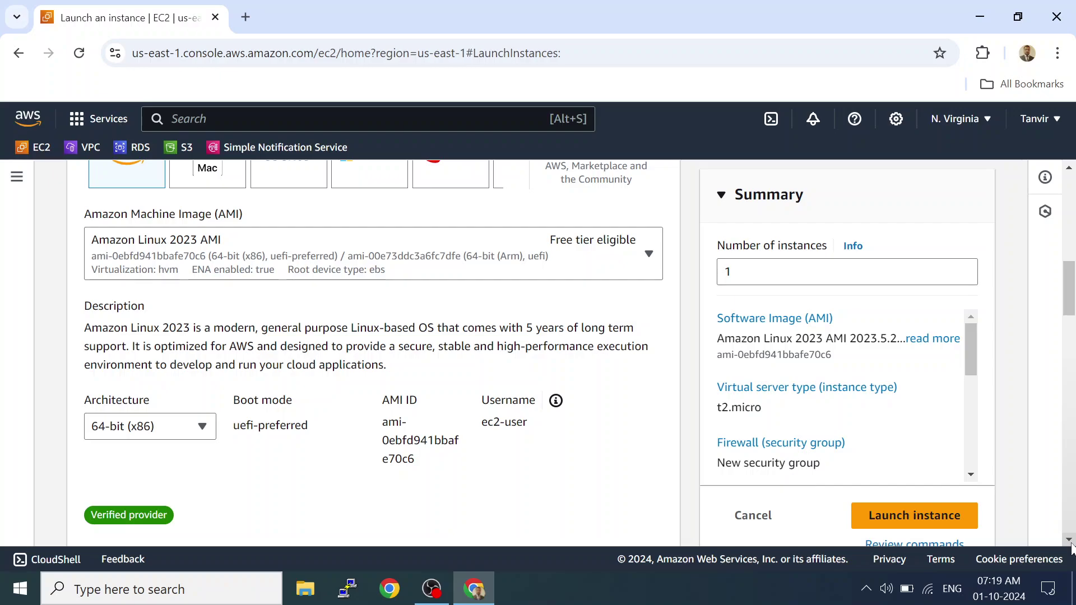
click(656, 272)
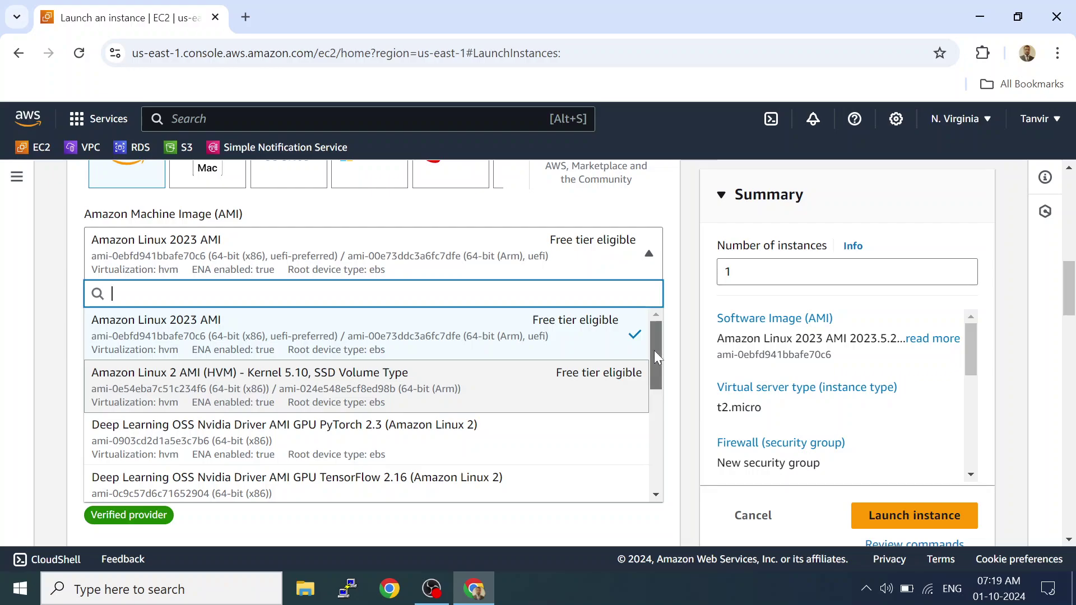
mouse_move(654, 362)
mouse_down()
mouse_move(652, 475)
mouse_move(655, 370)
mouse_up()
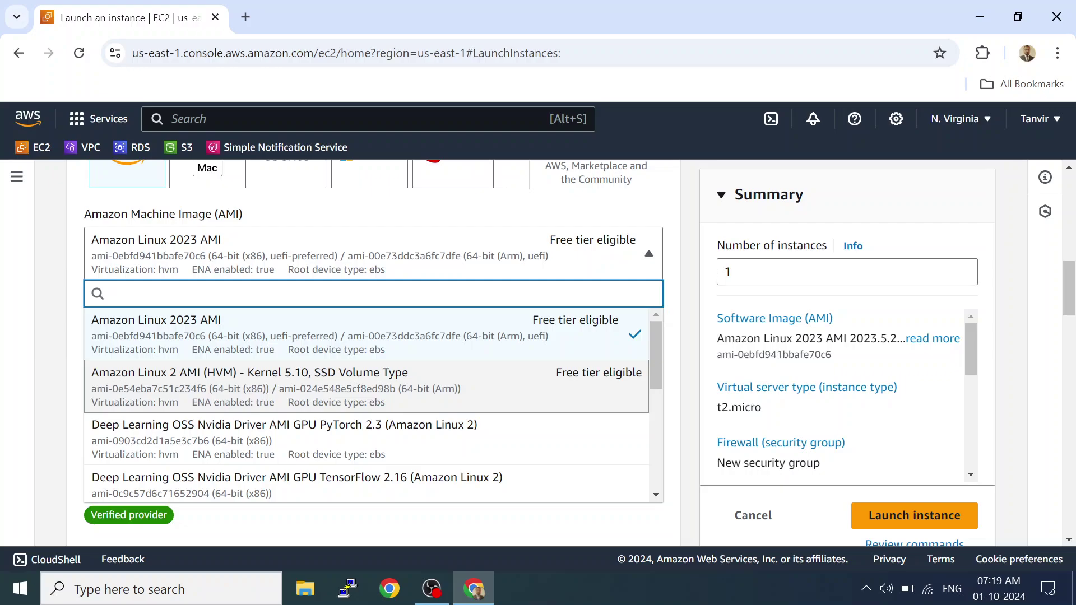
click(43, 288)
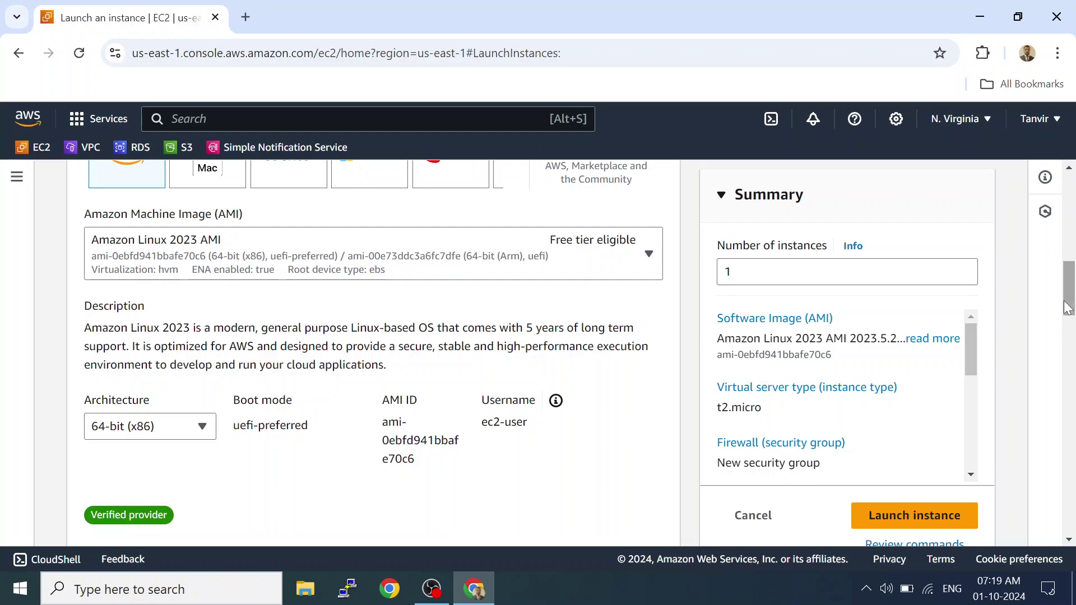
Scroll down to the t2.micro Instance type and Key pair (login) sections.
drag(1070, 307, 1067, 362)
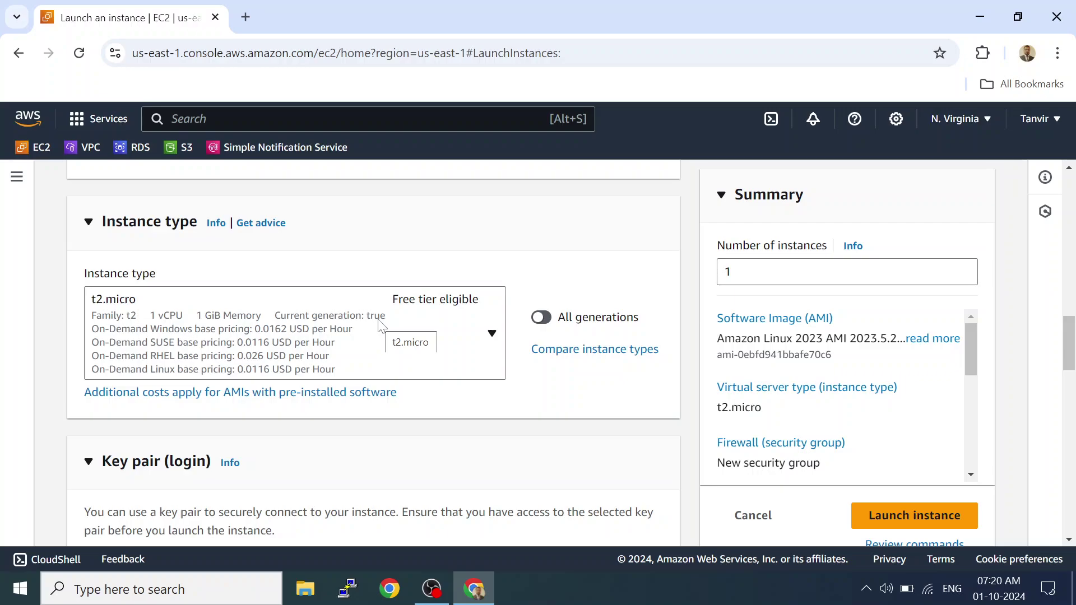
scroll(379, 324, down, 2)
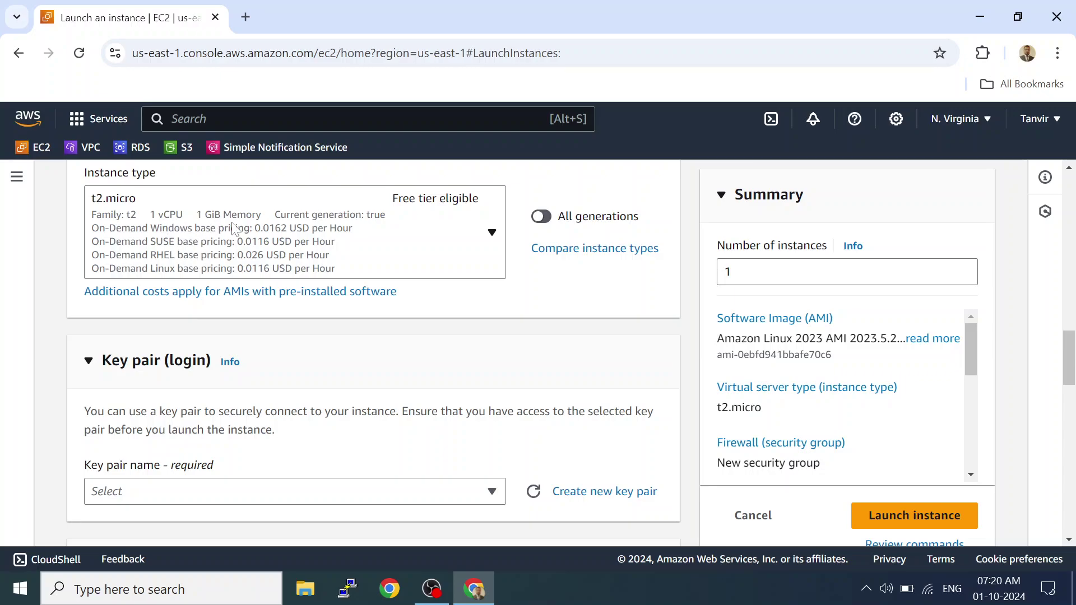
click(433, 209)
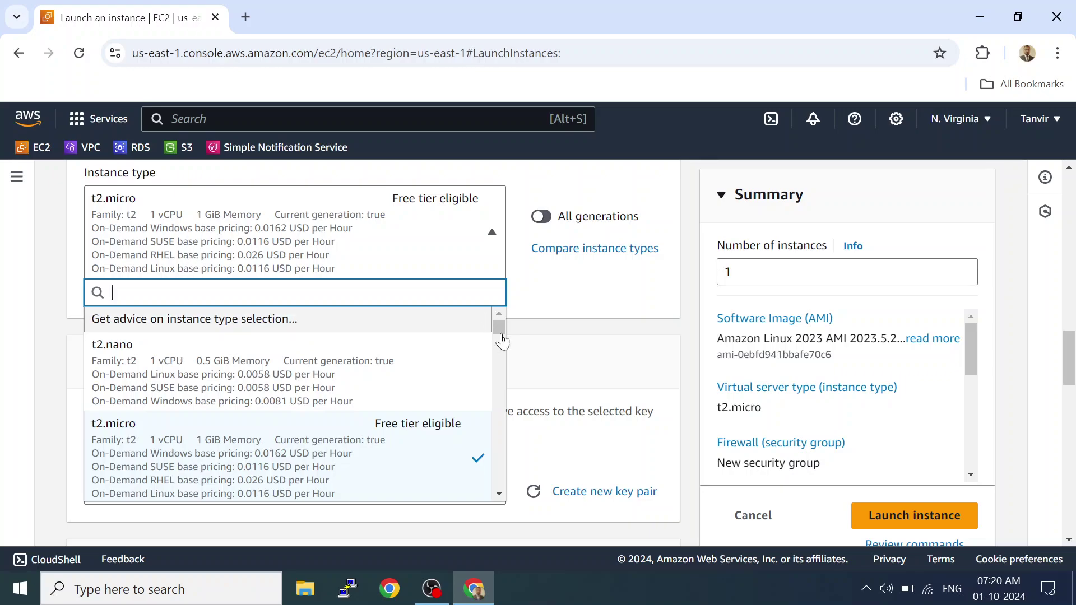
click(1070, 539)
click(1070, 540)
click(1070, 539)
click(1070, 539)
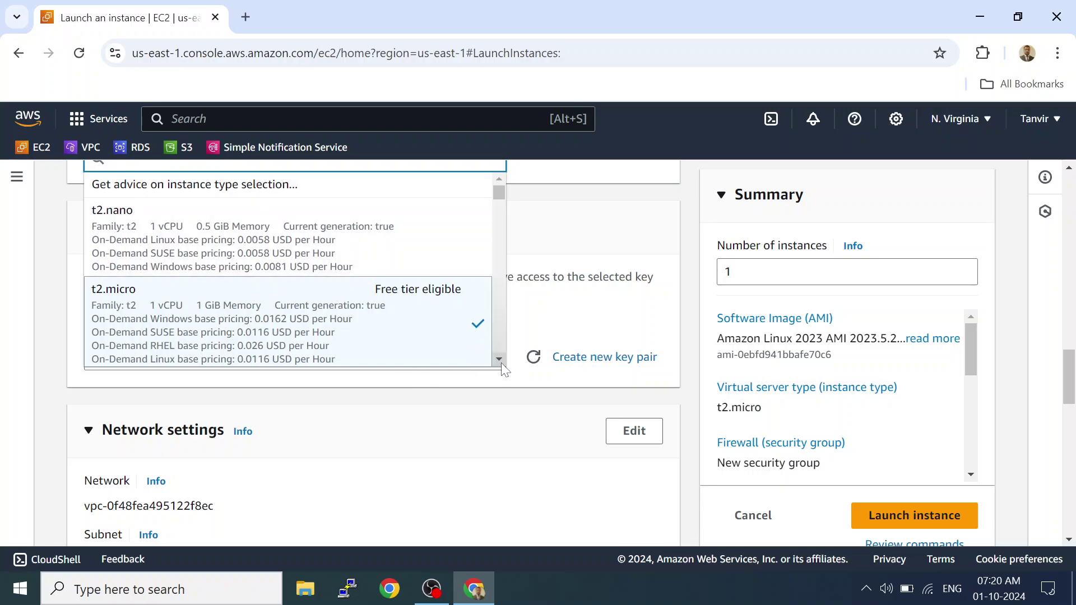
scroll(501, 362, down, 3)
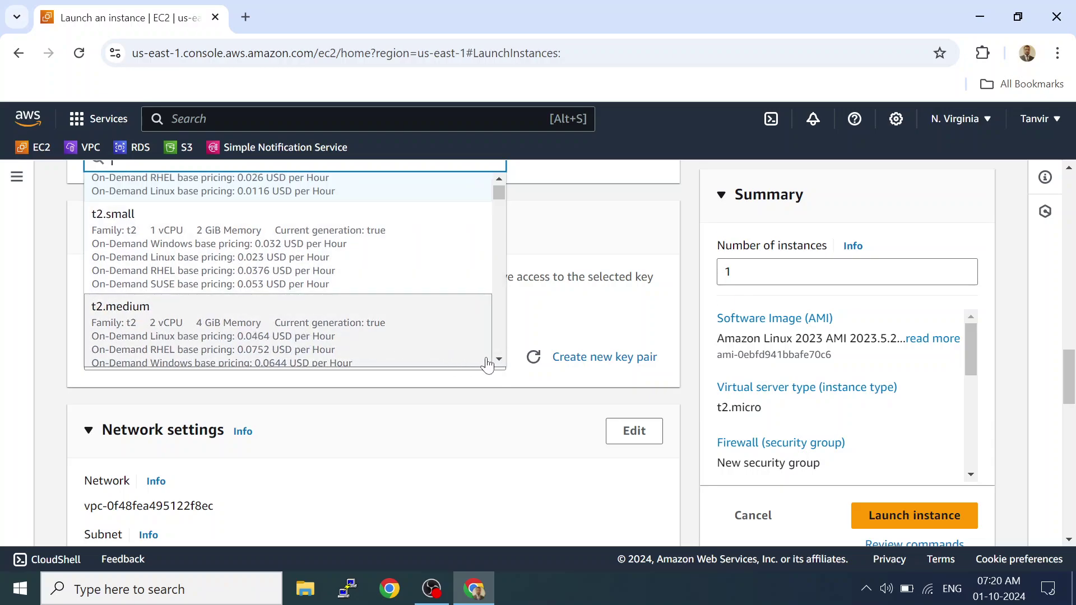
scroll(499, 361, down, 3)
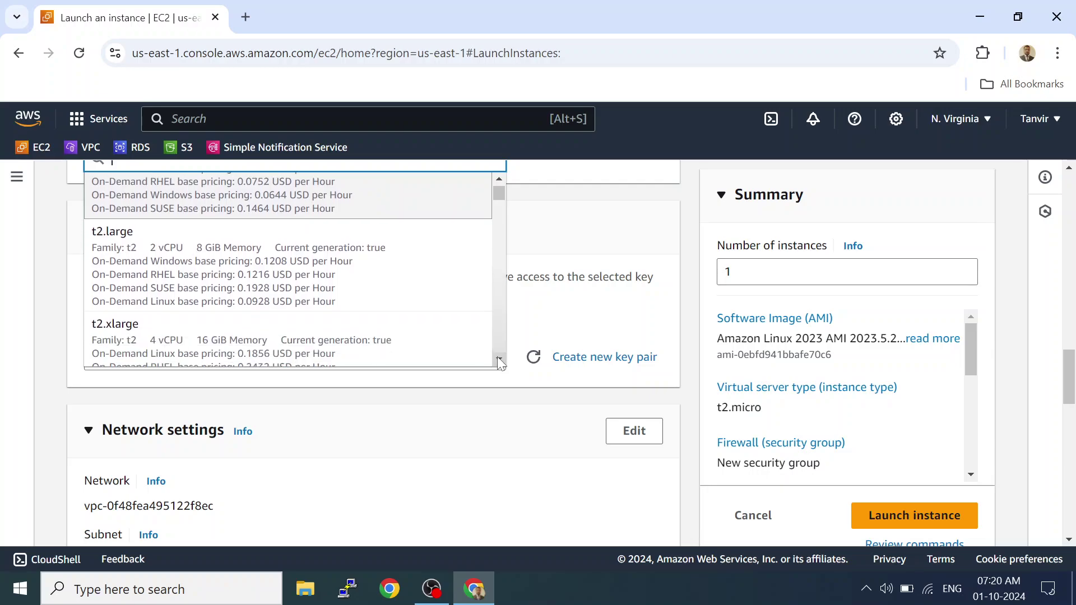
scroll(499, 362, down, 3)
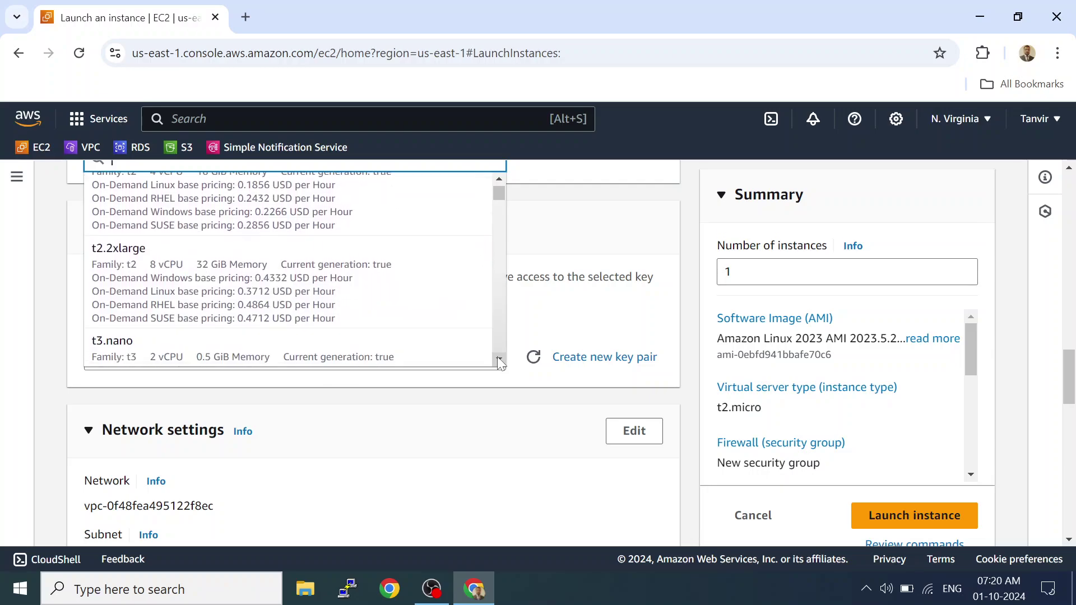
scroll(498, 362, down, 1)
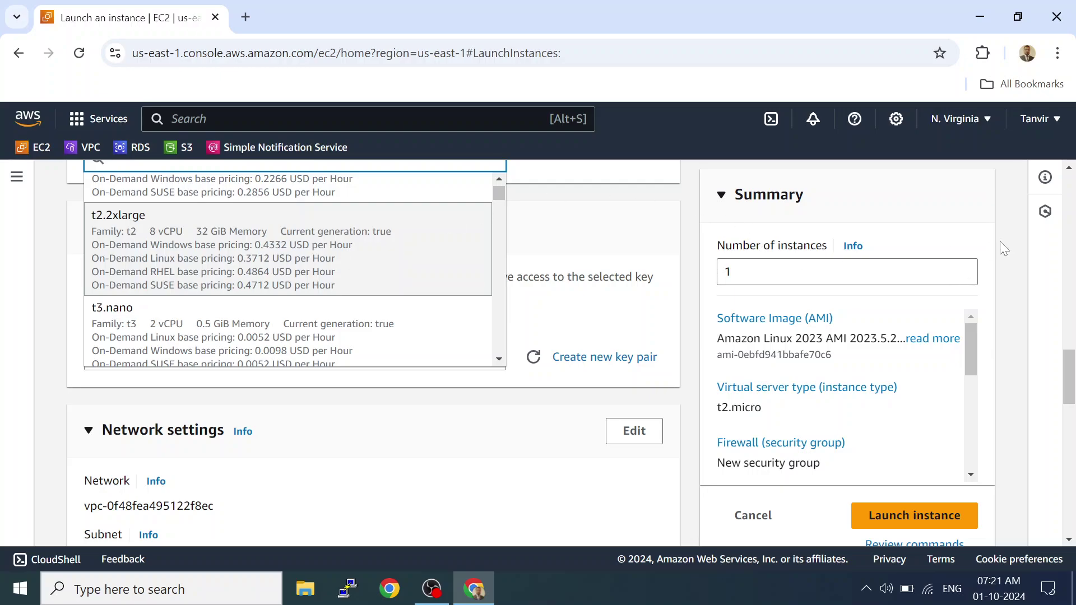
click(640, 242)
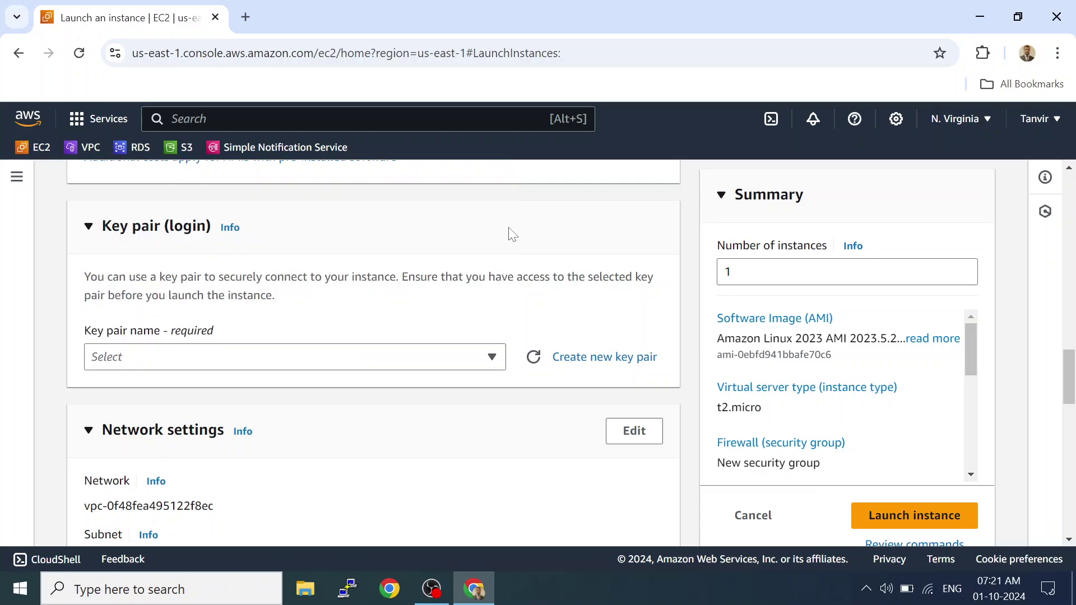
click(1068, 168)
click(1068, 169)
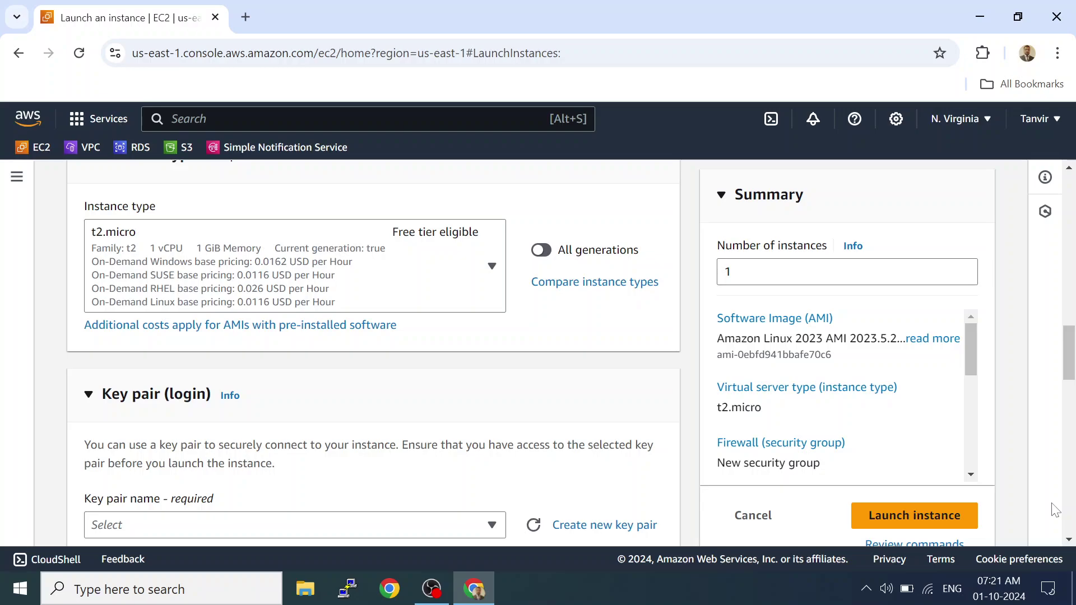
click(1068, 539)
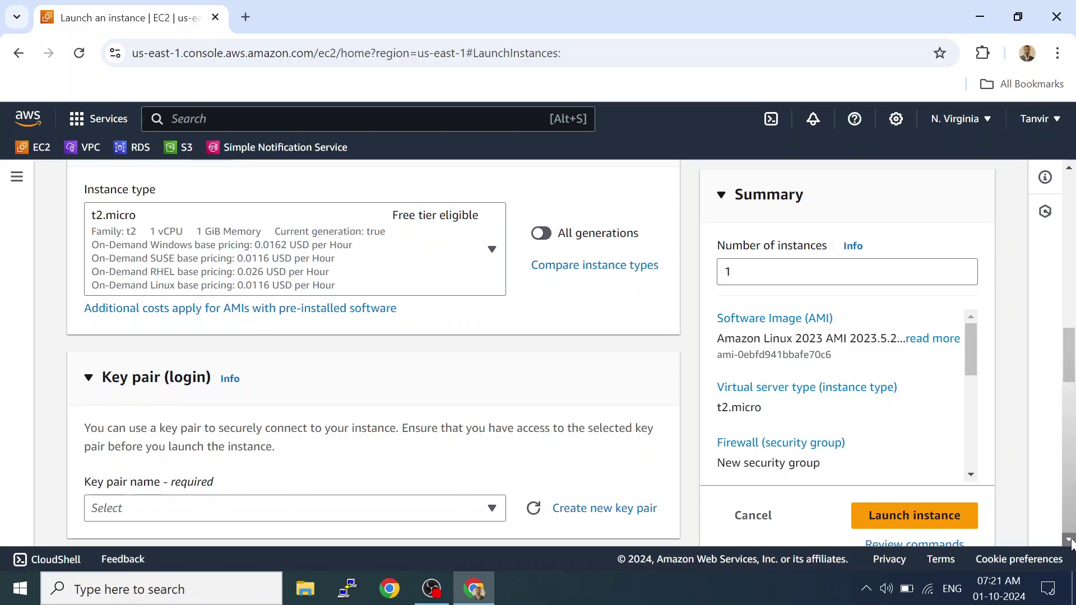
scroll(1070, 542, down, 2)
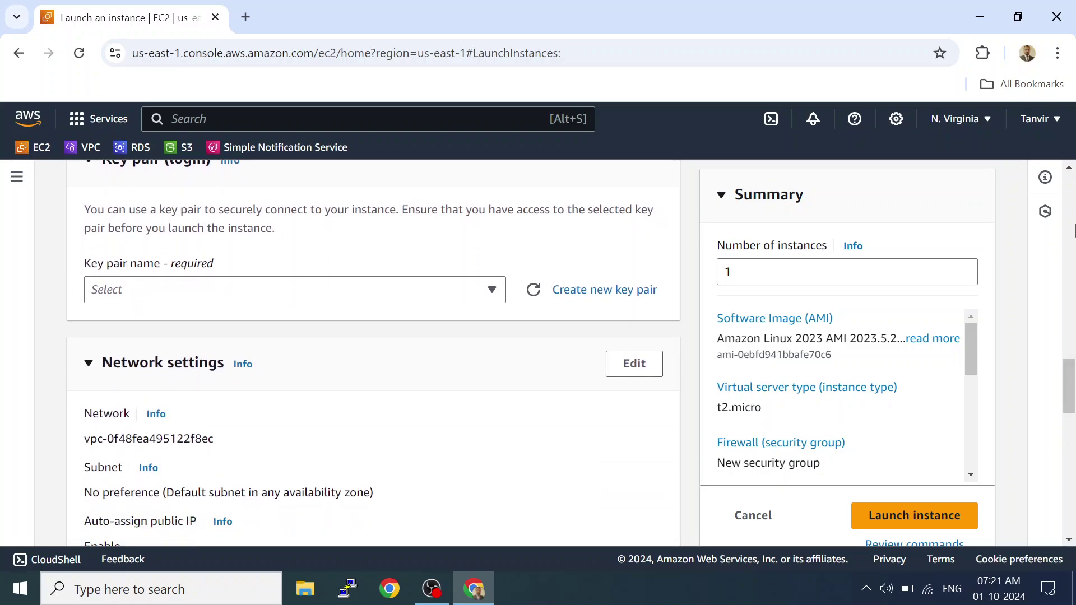
click(1068, 169)
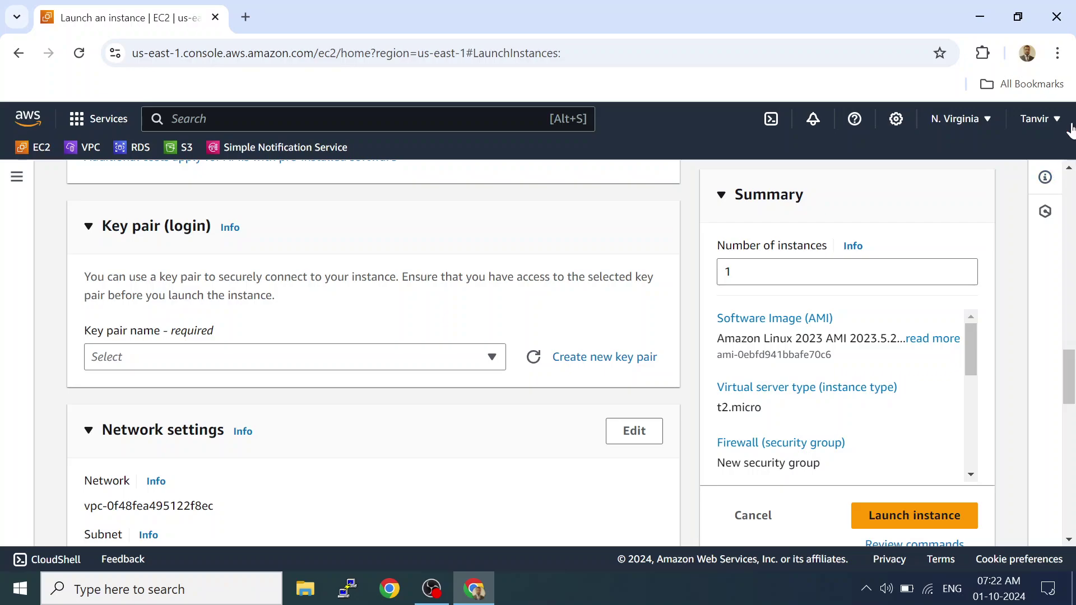
click(1069, 540)
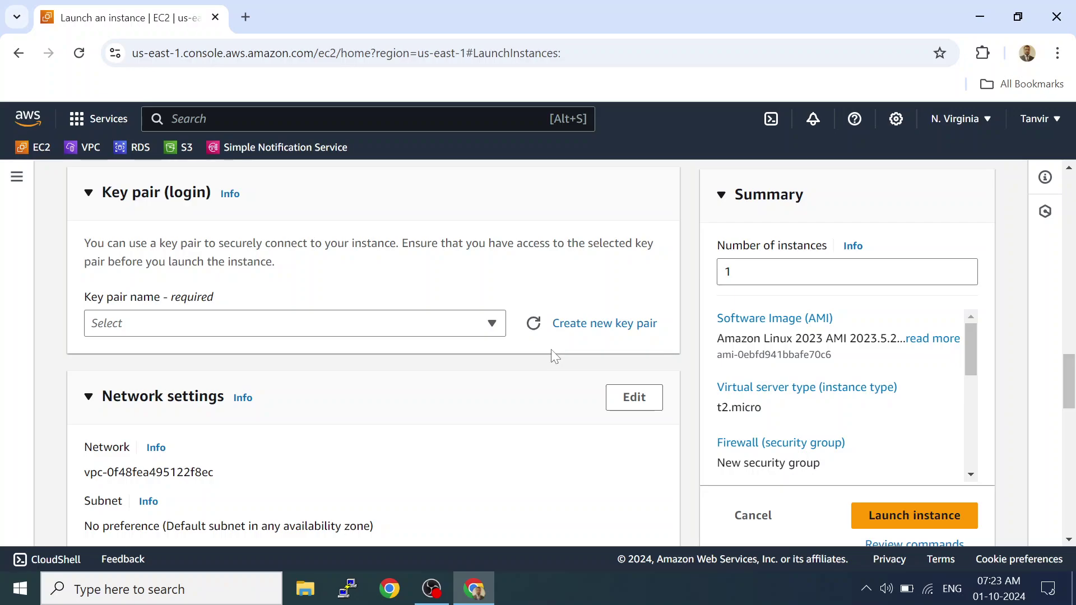
Name a new RSA .pem key pair Linux-key, then bring up File Explorer.
click(587, 324)
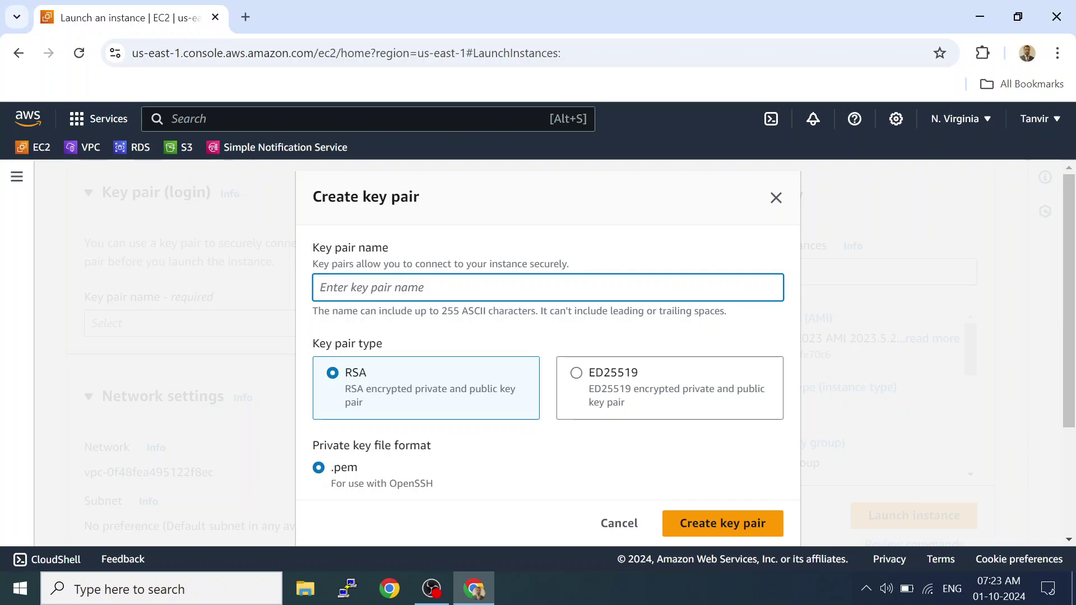
text(Linu)
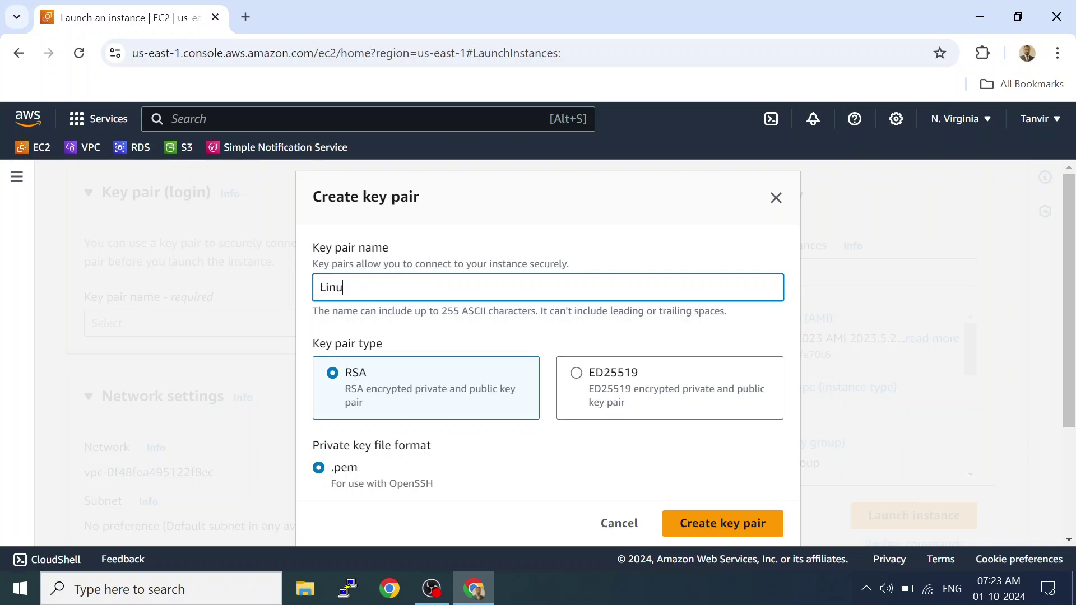
text(x-key)
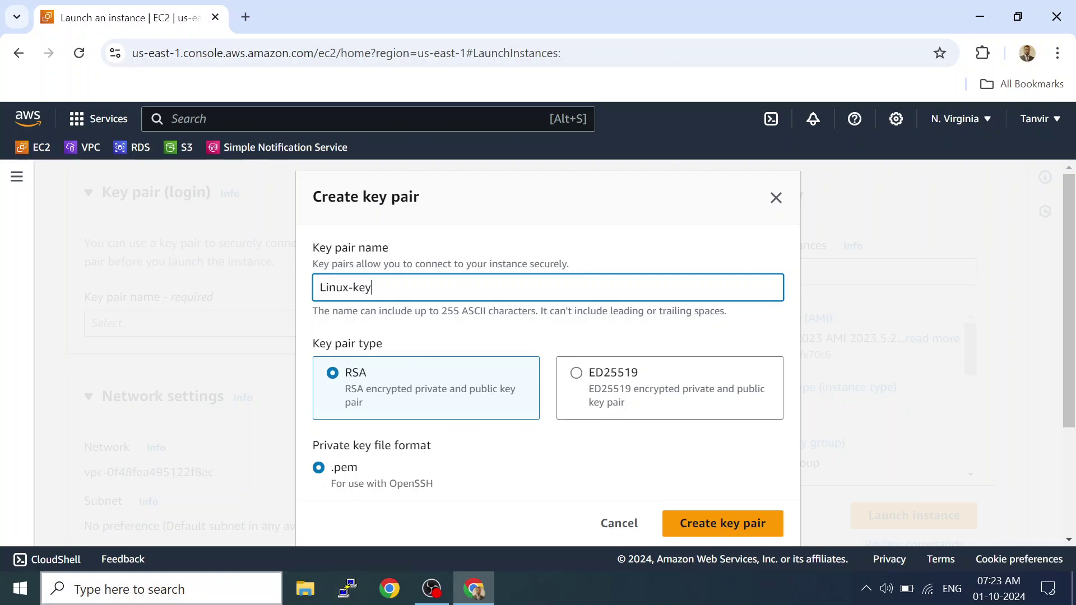
click(302, 595)
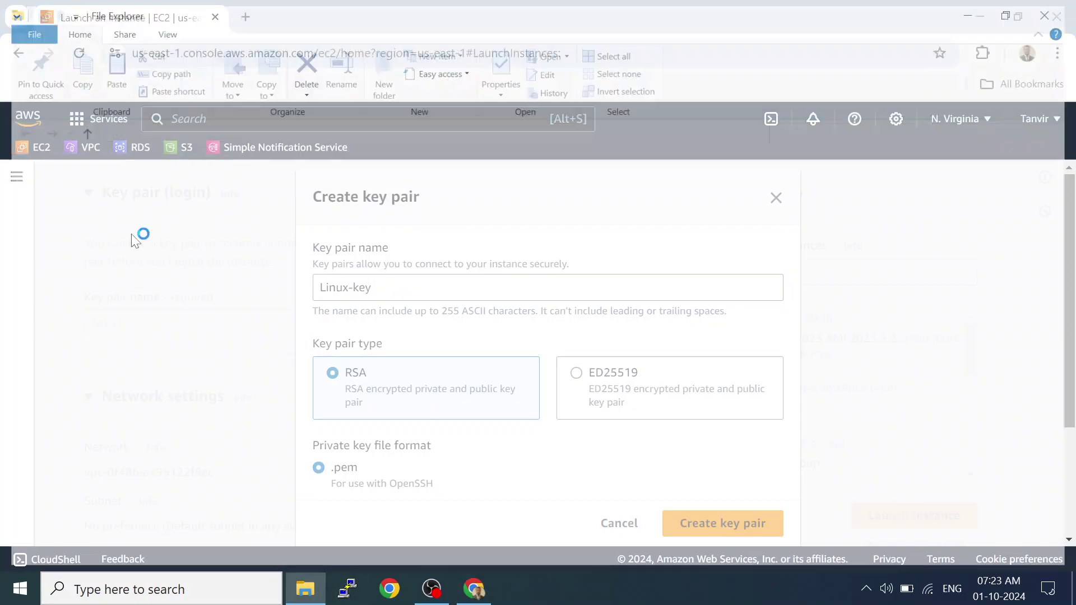
Open the Downloads folder and refresh its file listing.
click(65, 518)
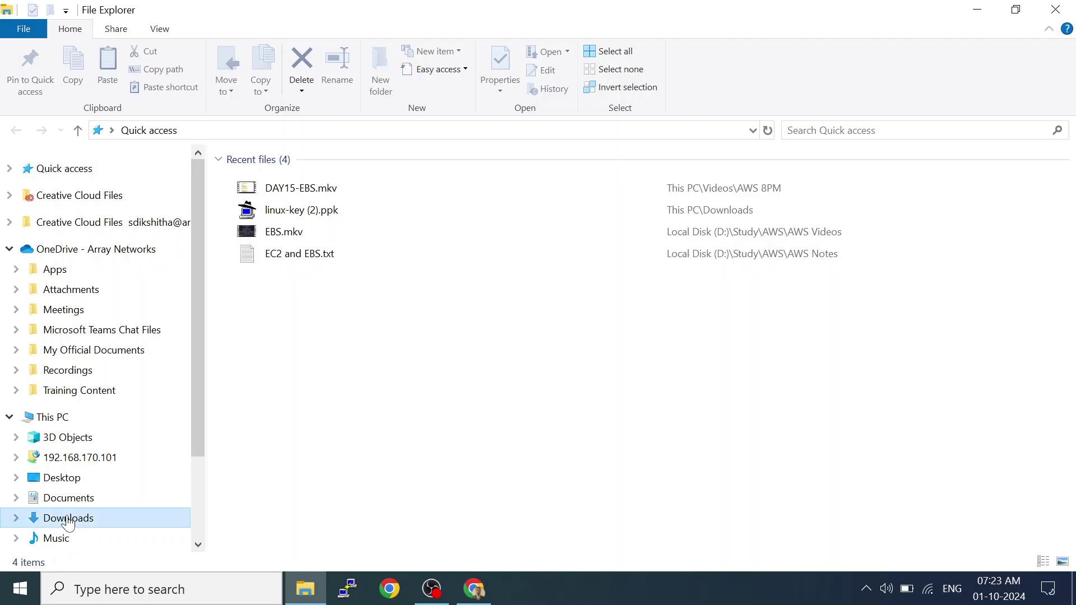
click(279, 208)
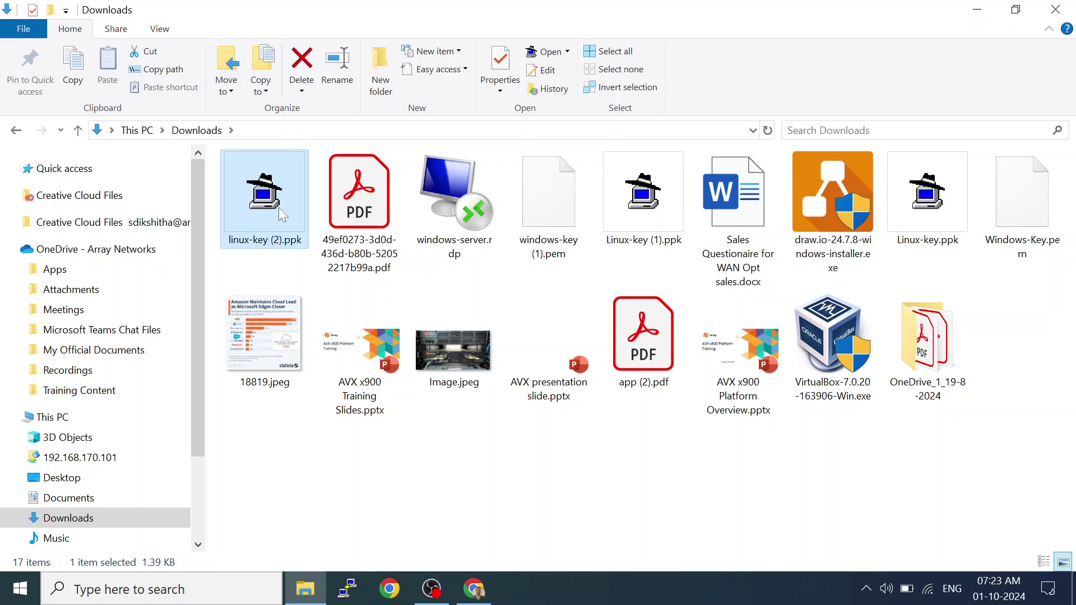
key(shift+Right)
key(shift+Right)
key(shift+Right)
key(shift+Right)
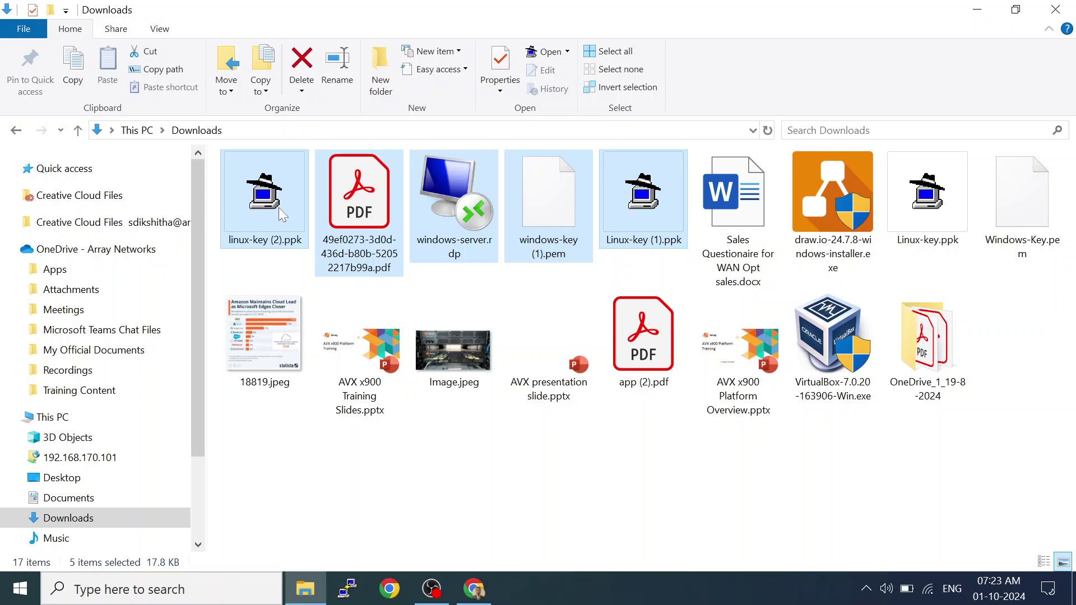
right_click(357, 455)
click(419, 318)
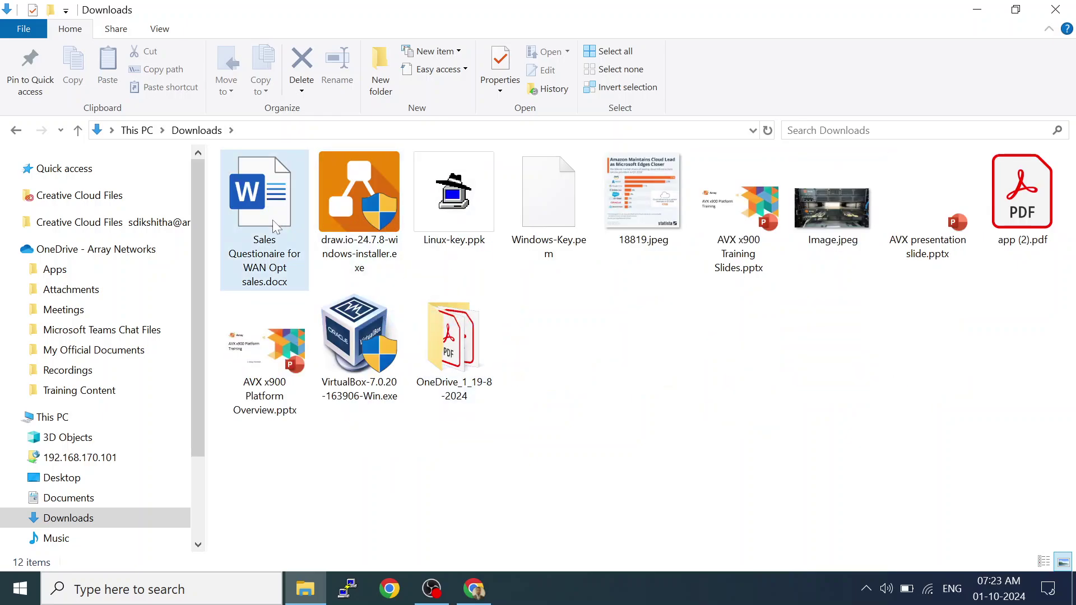
Permanently delete the draw.io installer, Linux-key.ppk, Windows-Key.pem and 18819.jpeg, then minimize Explorer.
click(354, 210)
key(shift+Right)
key(shift+Right)
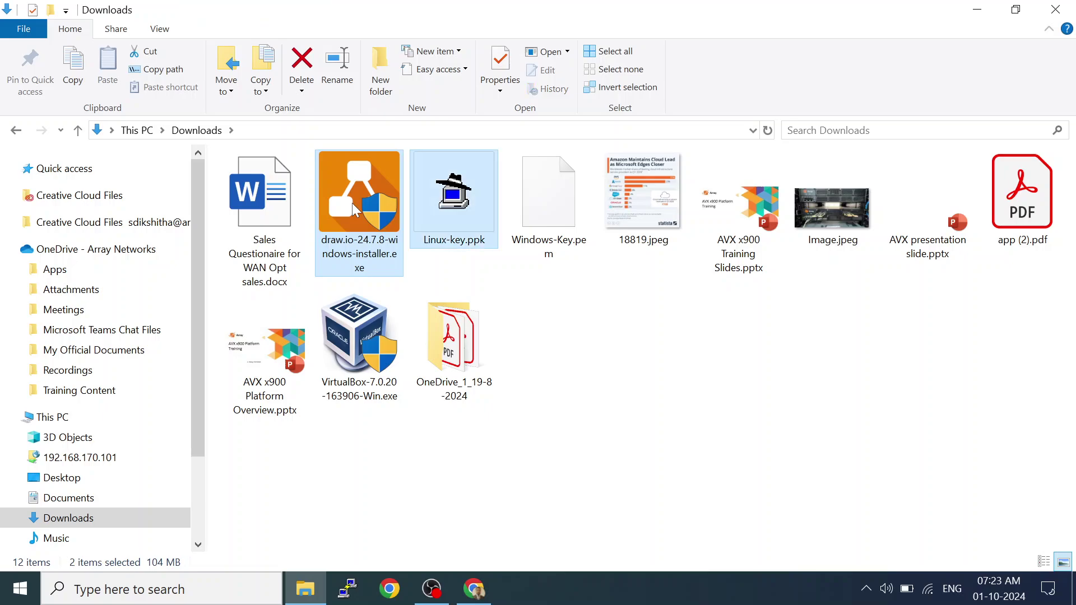
key(shift+Right)
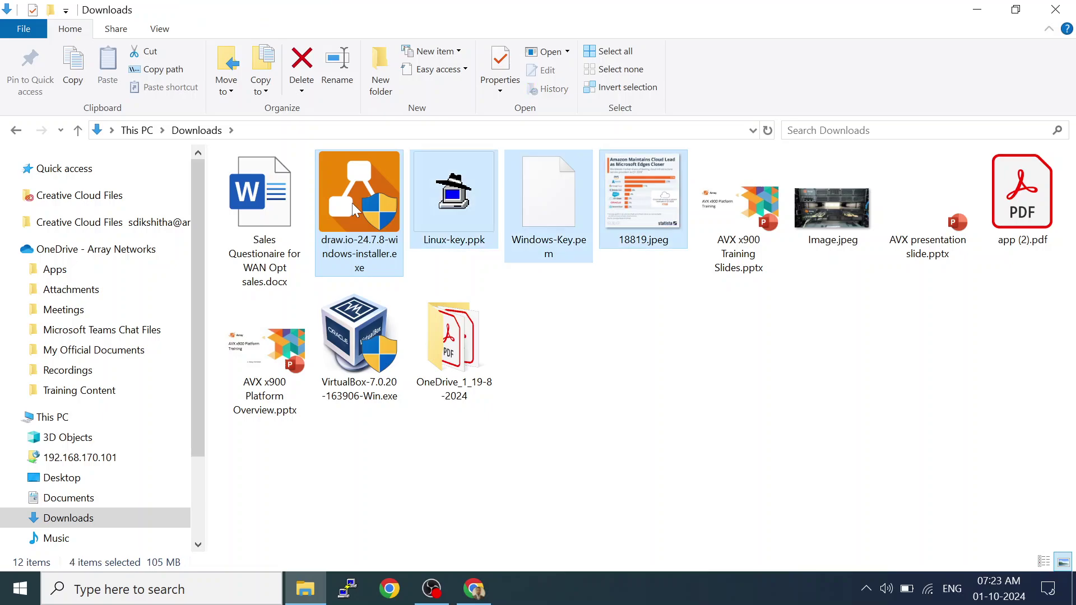
key(shift+Delete)
key(Return)
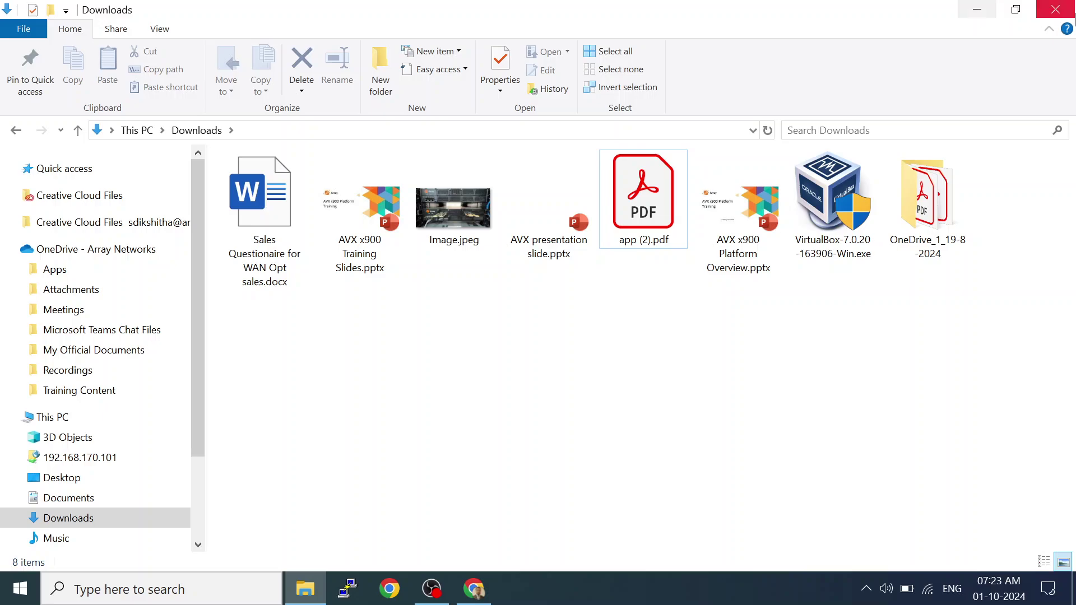
click(977, 10)
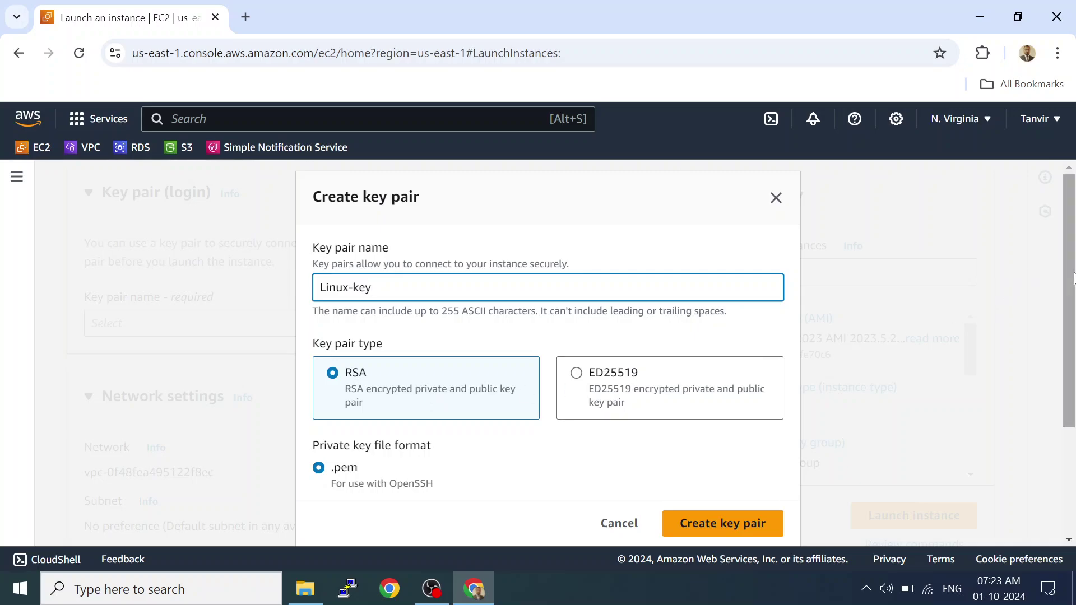
Choose the .ppk (PuTTY) private key format for the RSA Linux-key pair.
scroll(1070, 286, down, 1)
scroll(1070, 286, down, 3)
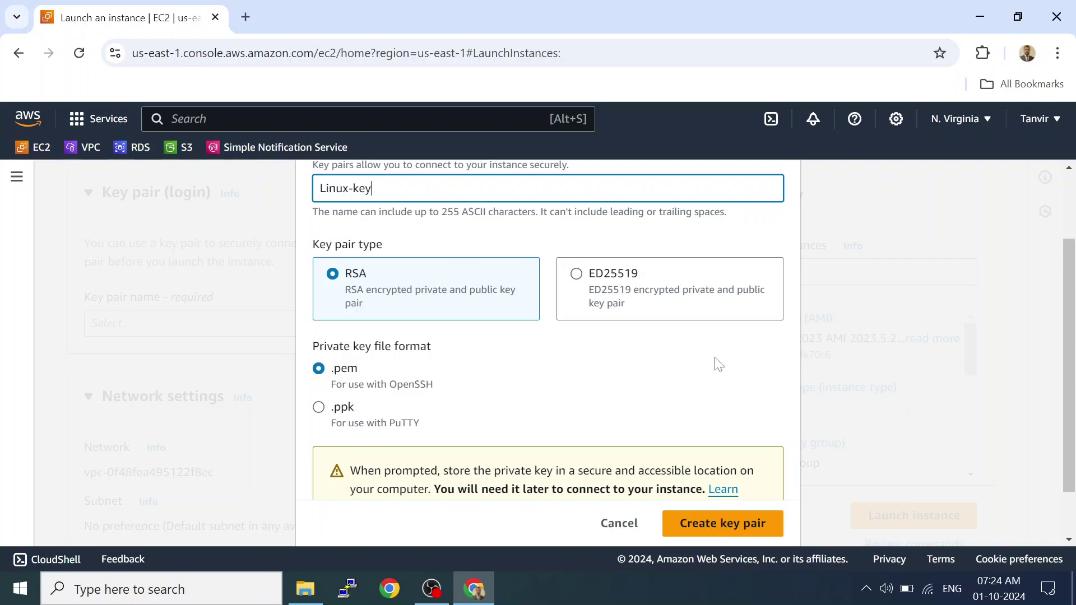
click(1069, 540)
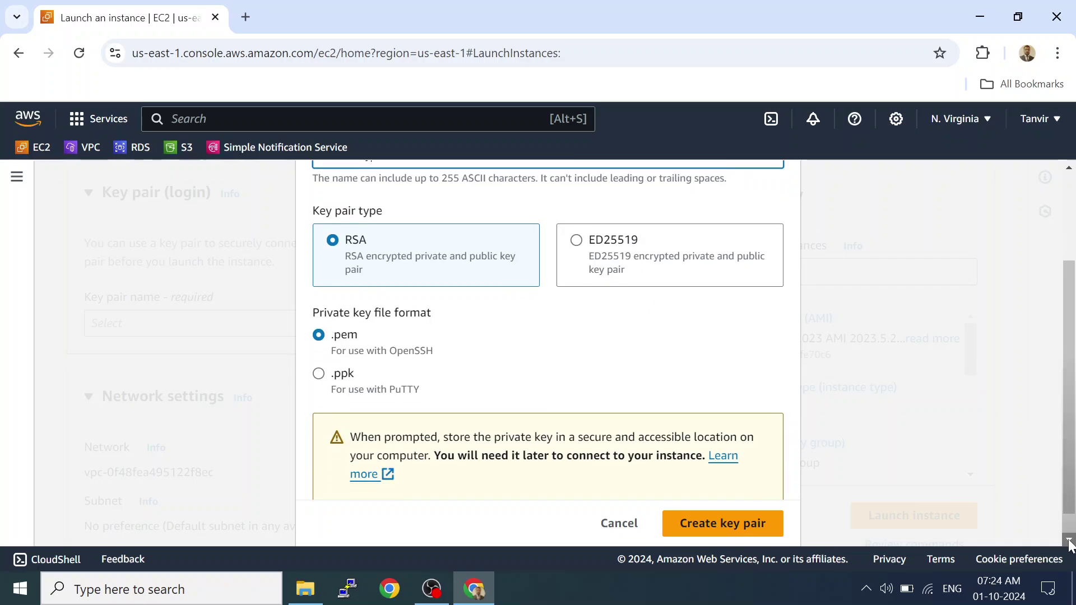
click(1068, 541)
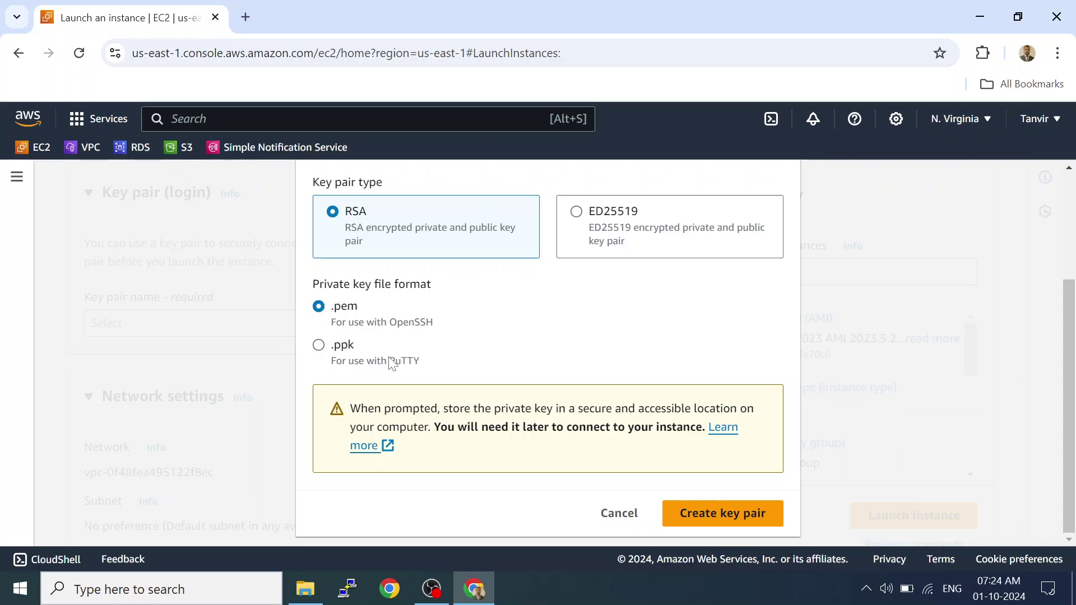
click(319, 345)
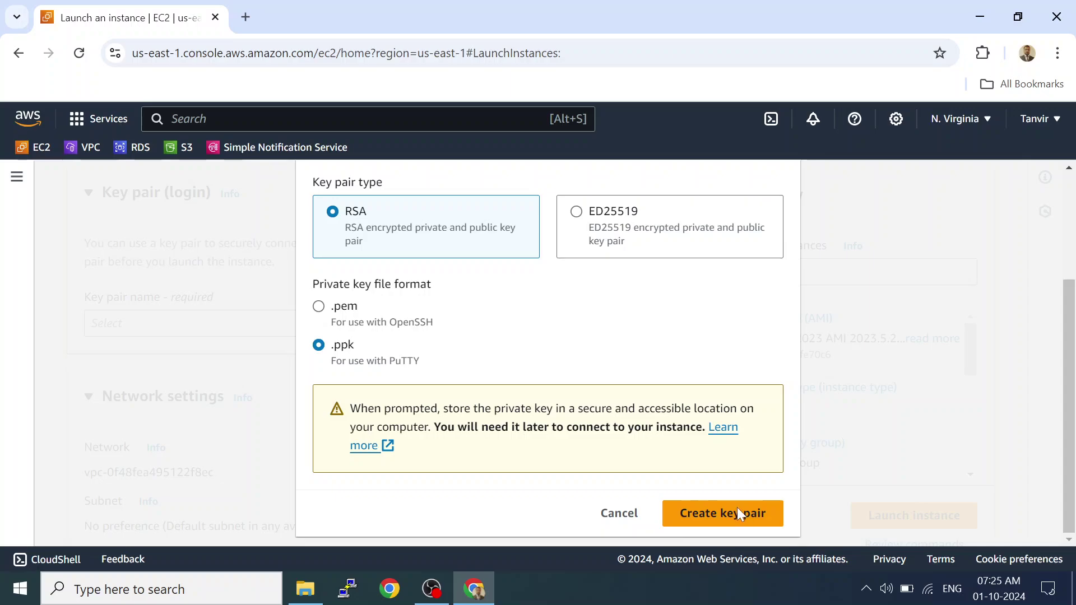
Create the Linux-key pair, downloading Linux-key.ppk, and scroll down to Network settings.
click(734, 512)
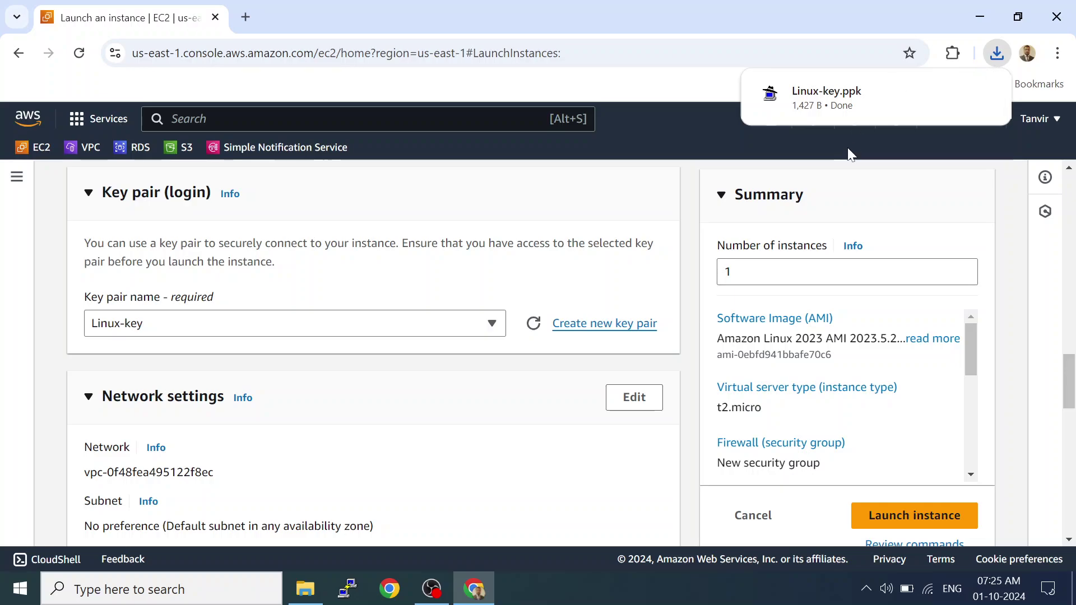
mouse_move(843, 109)
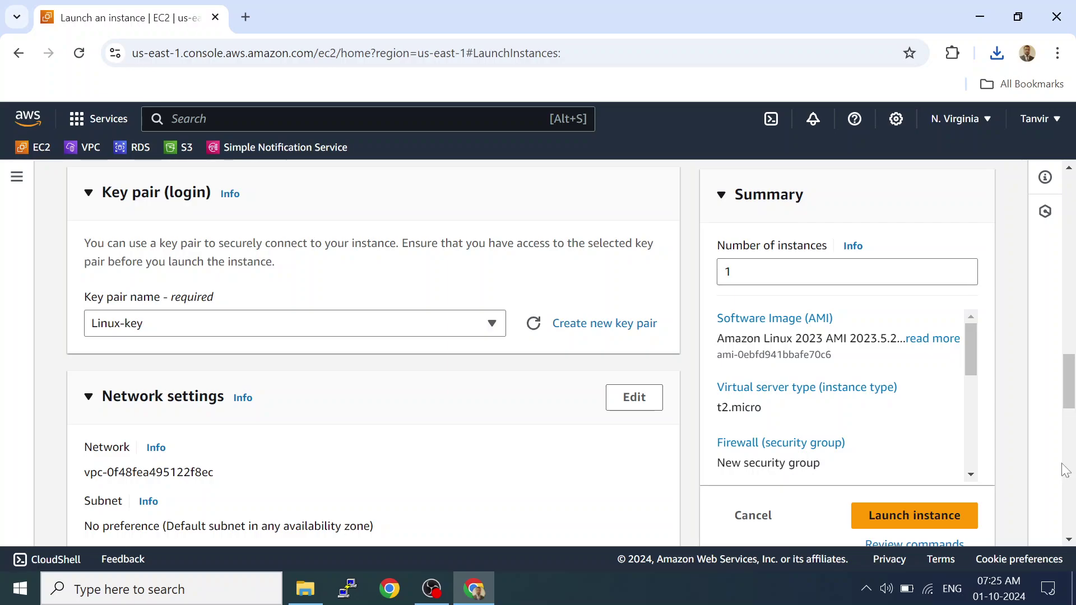
scroll(1069, 539, down, 3)
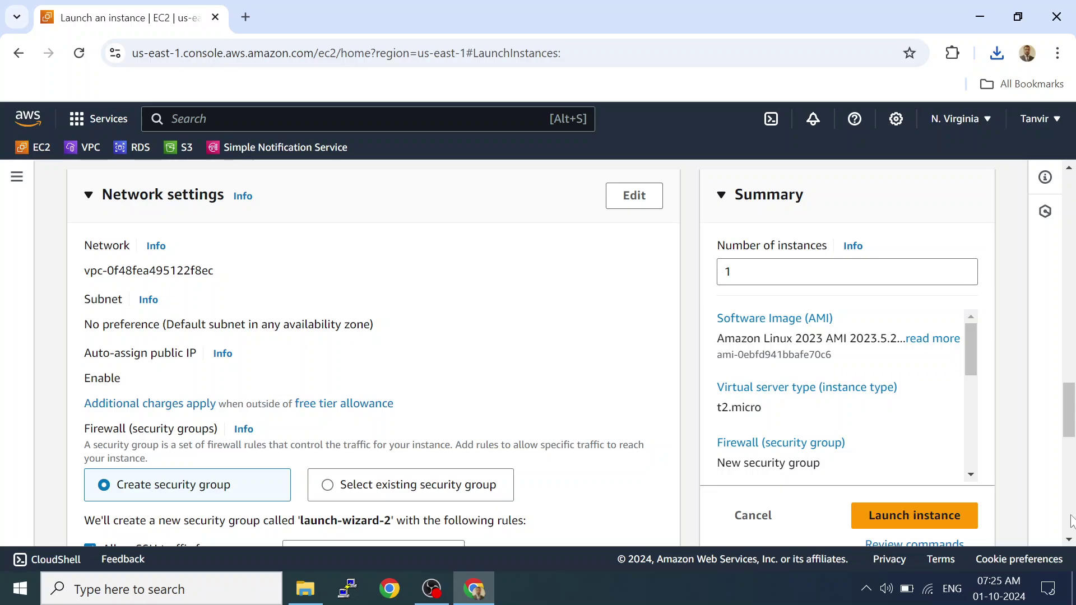
drag(1070, 539, 1070, 538)
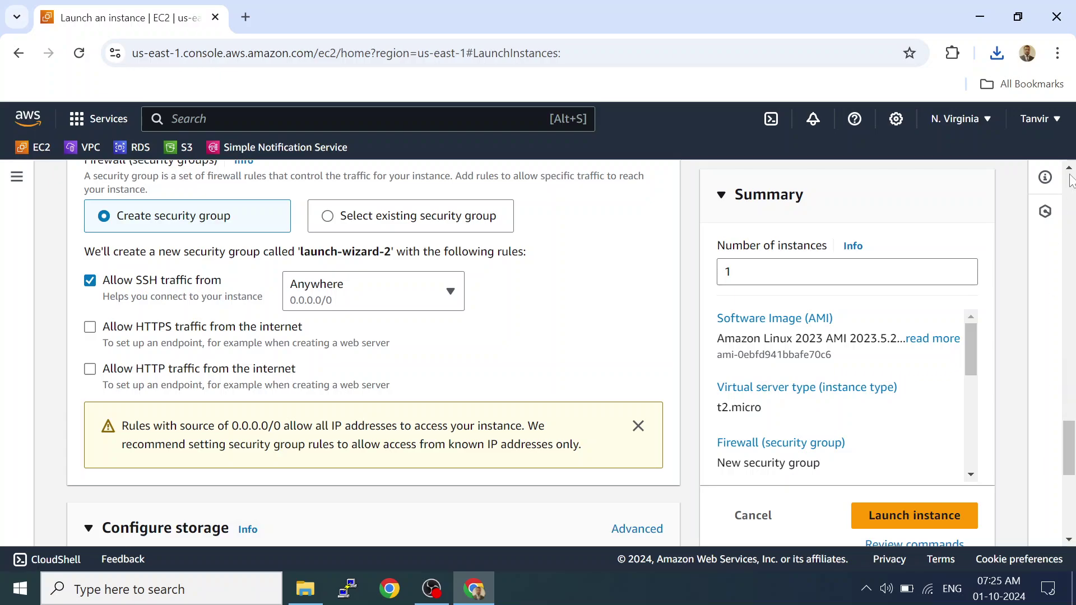
drag(1070, 167, 1070, 167)
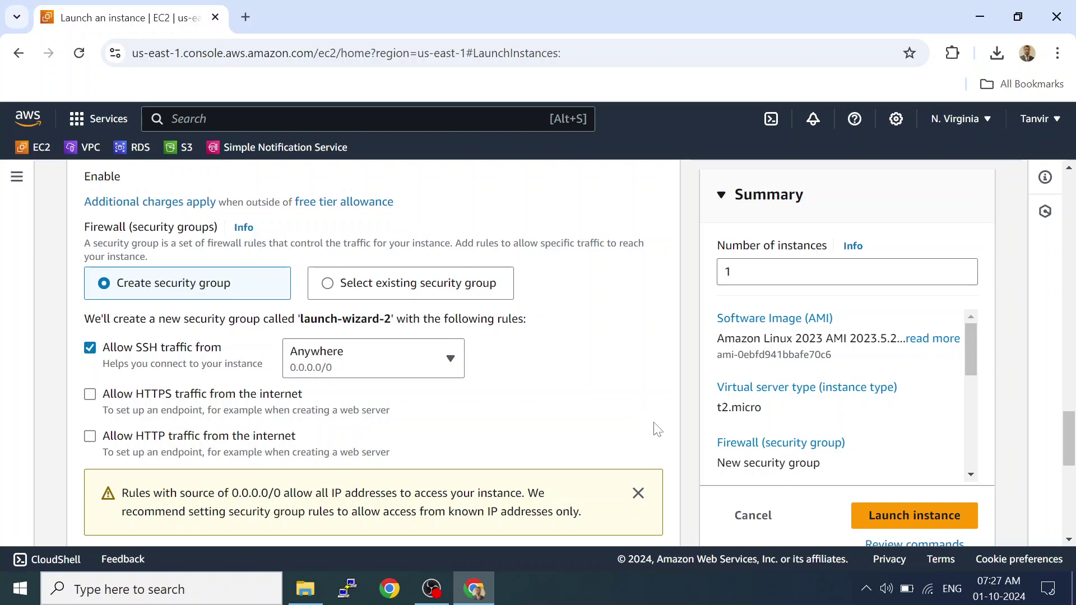
click(1069, 541)
click(1069, 540)
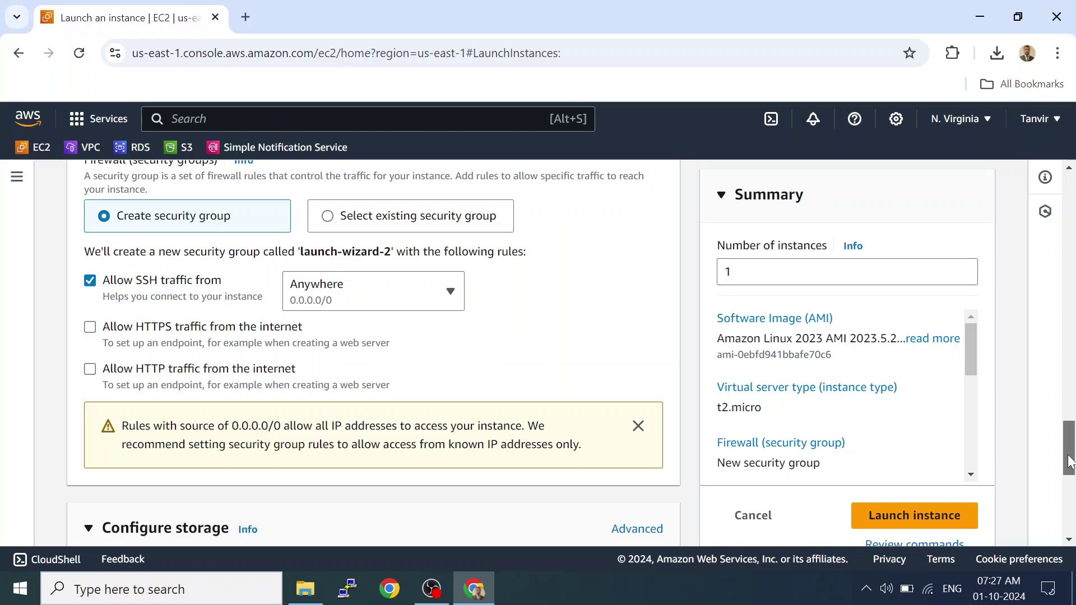
drag(1070, 461, 1070, 508)
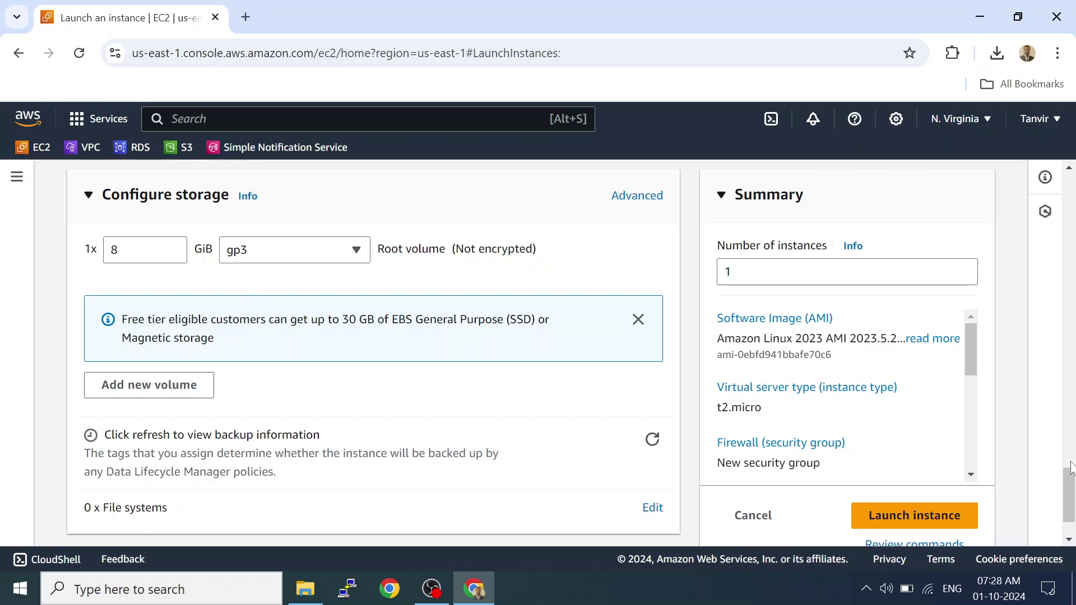
drag(1070, 468, 1071, 527)
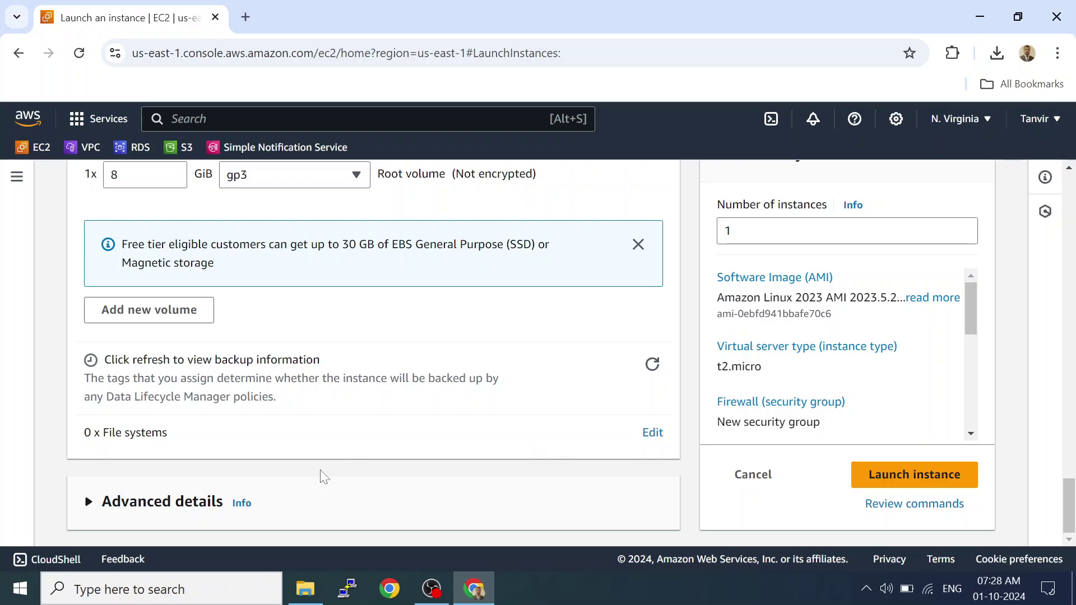
Launch MyLinux-Server, then refresh the EC2 Instances list until it shows Running.
click(870, 474)
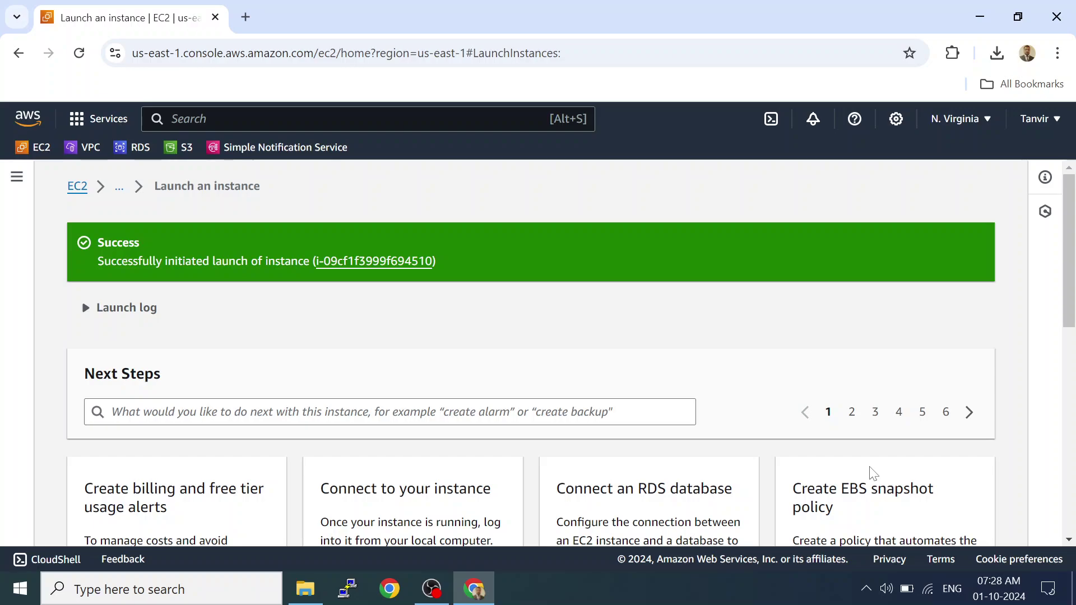
click(80, 193)
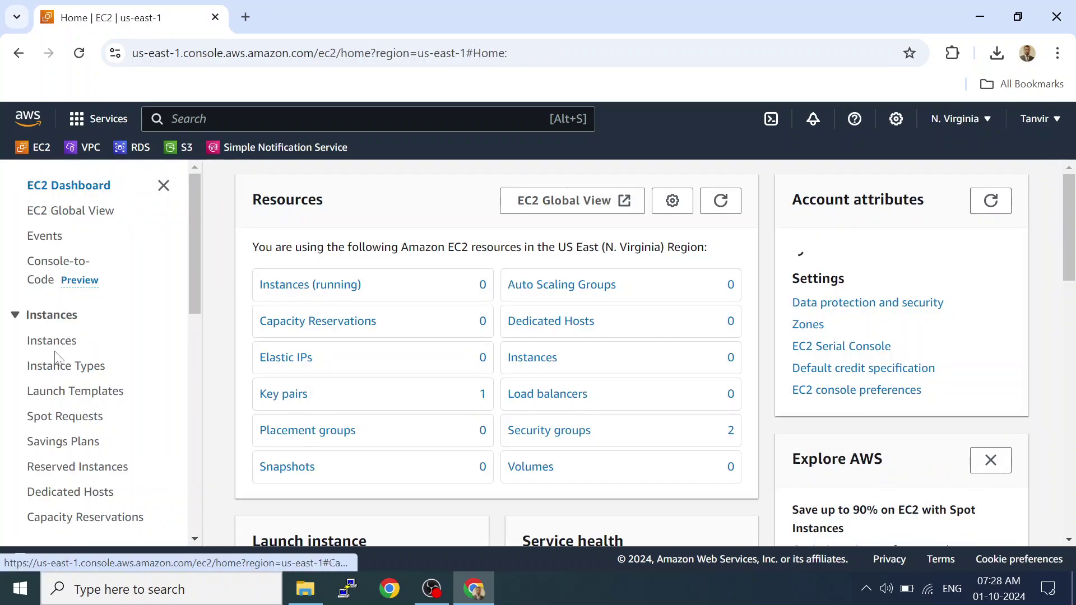
click(51, 343)
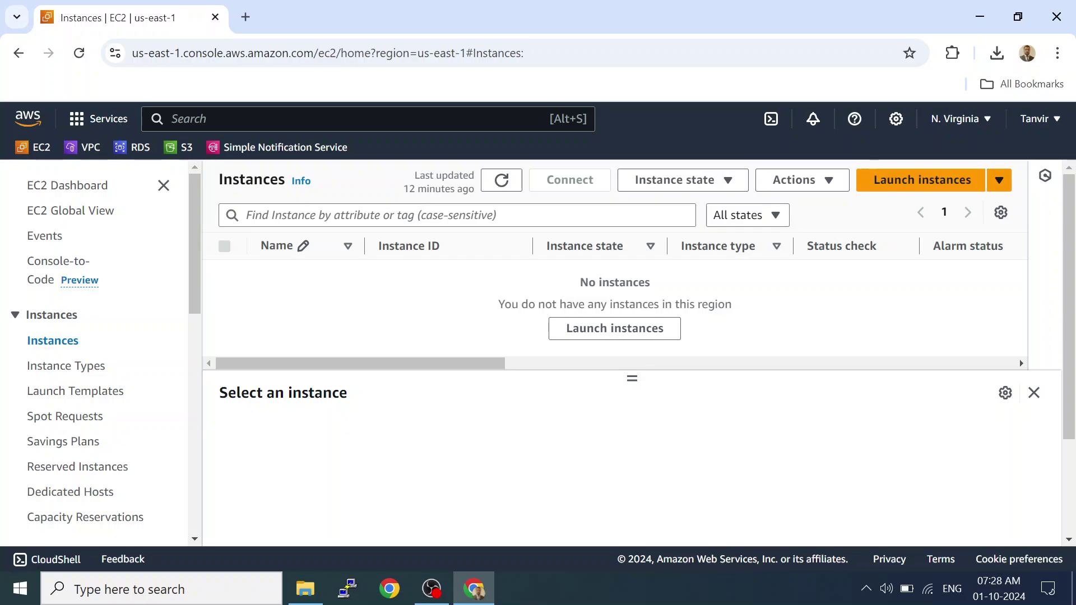
click(501, 179)
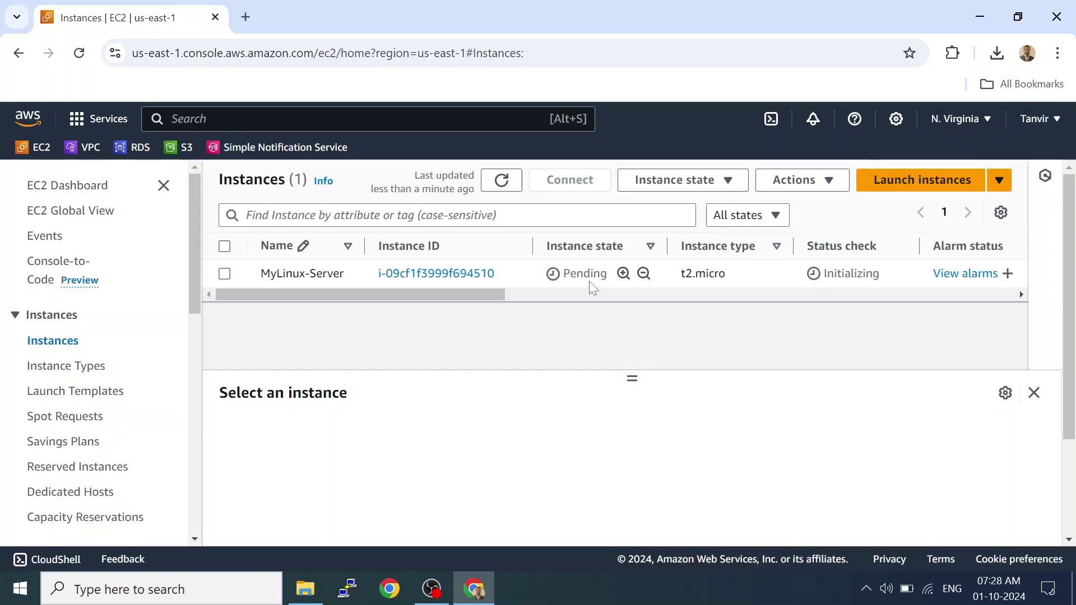
click(496, 190)
Open MyLinux-Server's details and review its status checks and alarms.
click(461, 274)
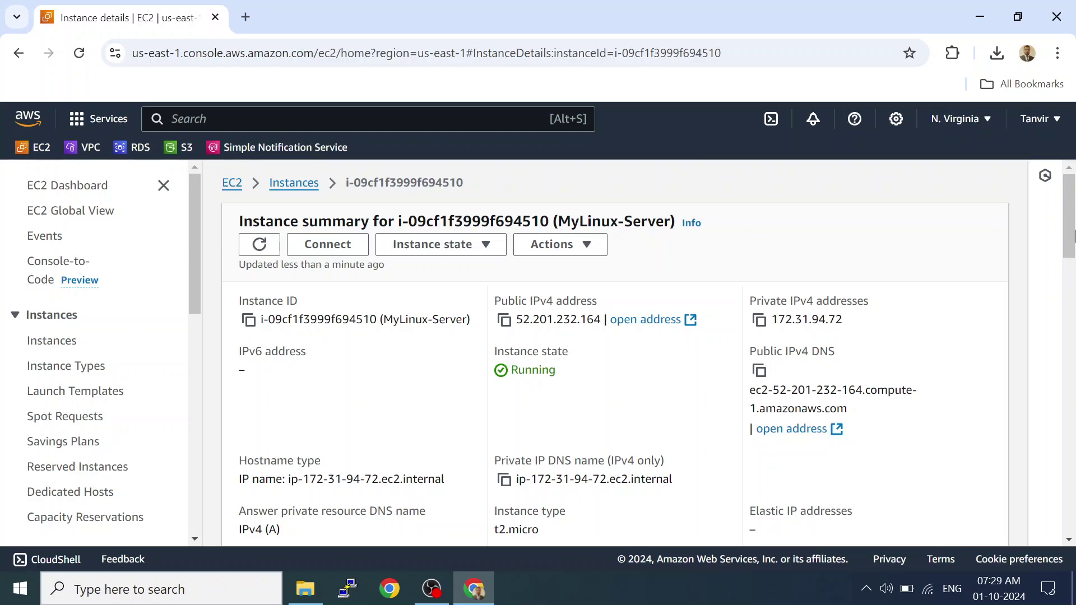
drag(1071, 231, 1059, 354)
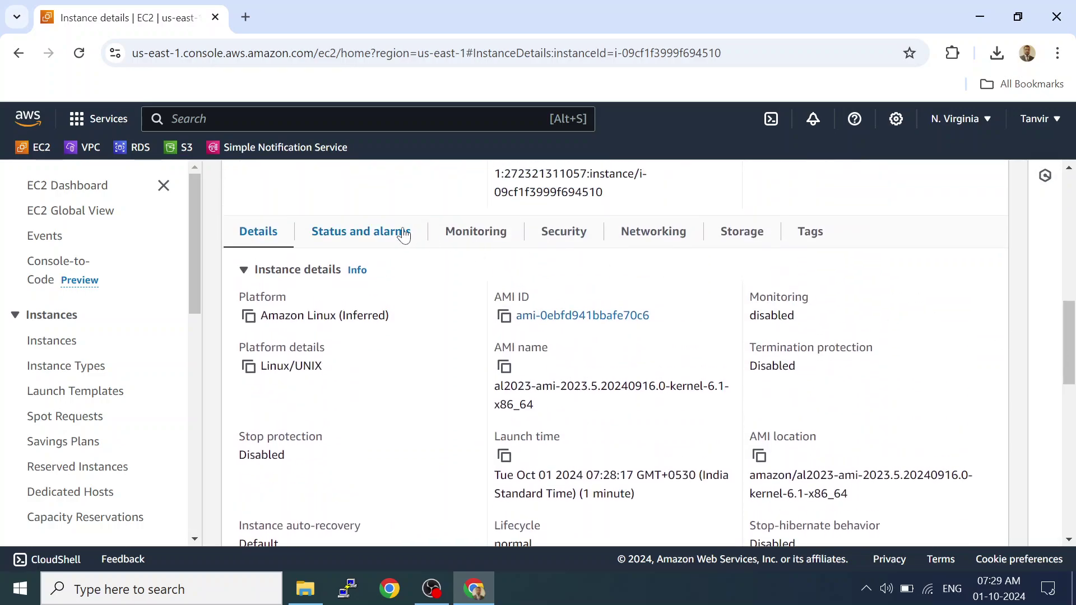
click(400, 234)
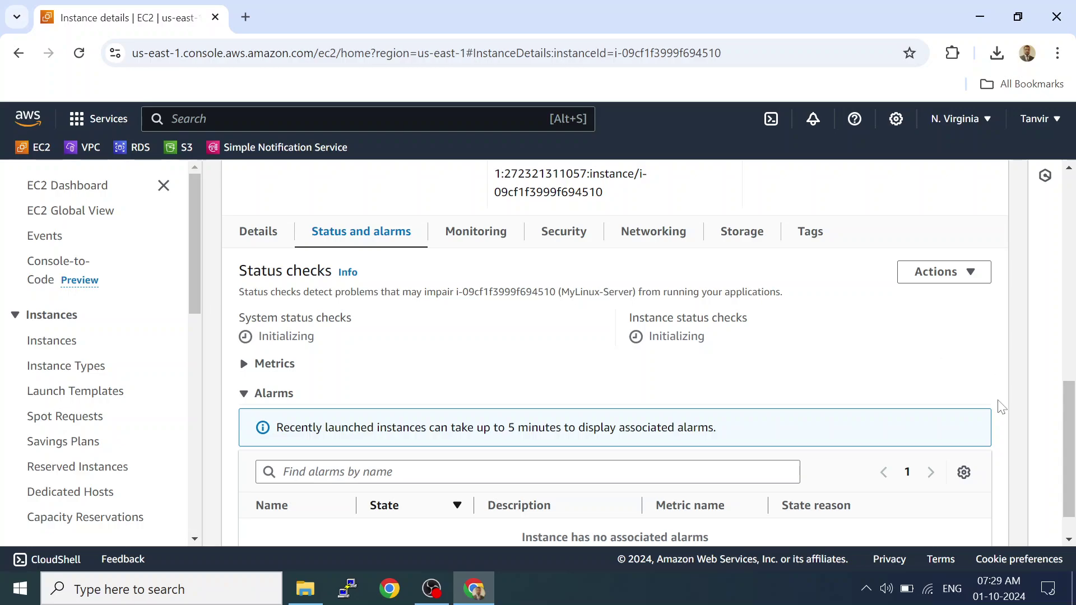
click(970, 276)
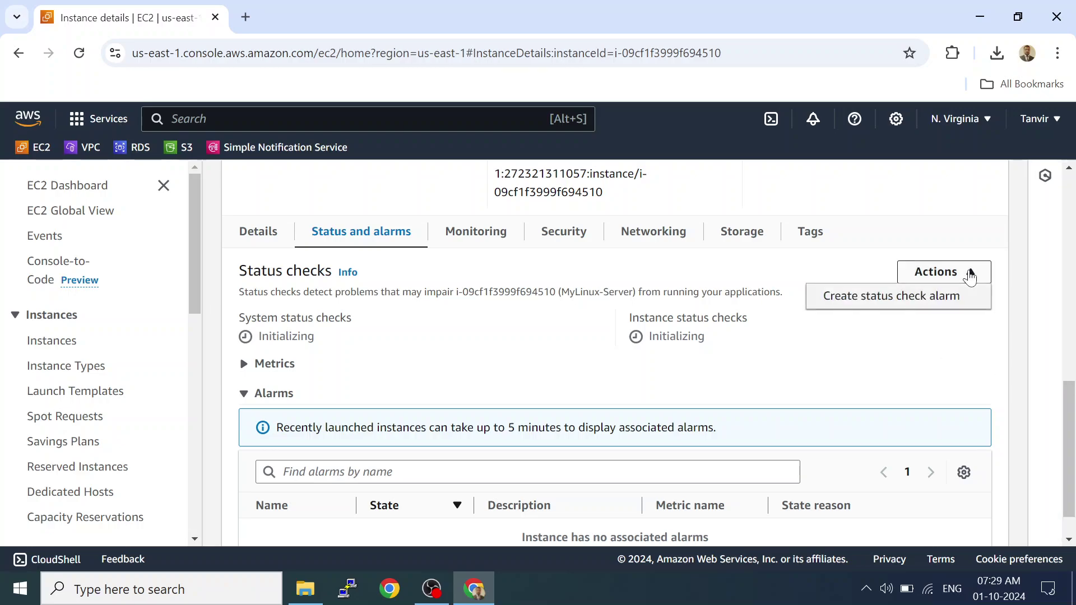
click(948, 336)
Reload the instance summary, then return to the Instances list and refresh its statuses.
drag(1068, 437, 1054, 197)
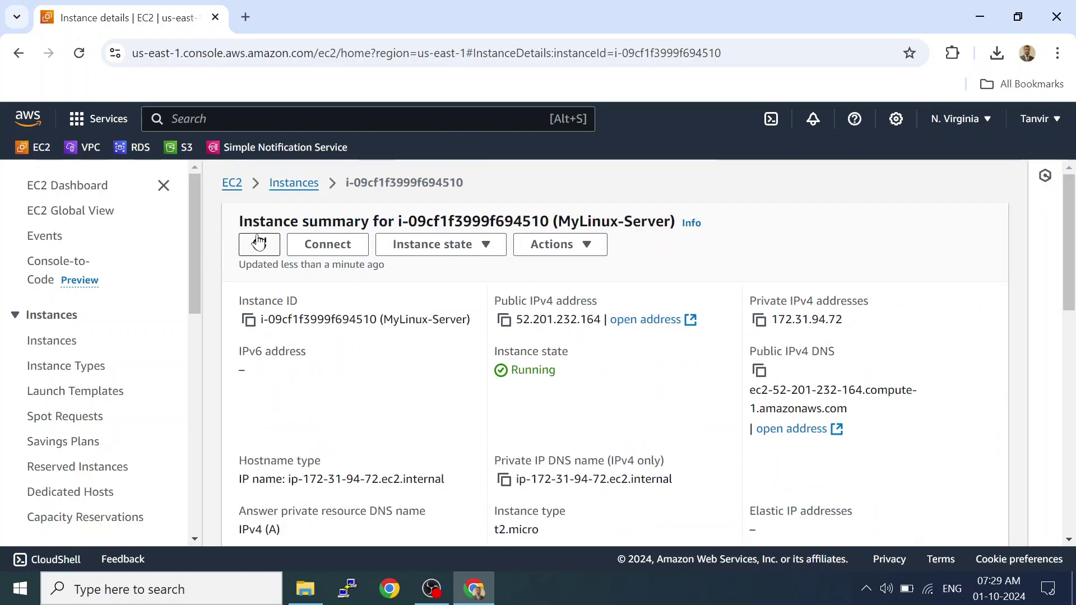
click(258, 243)
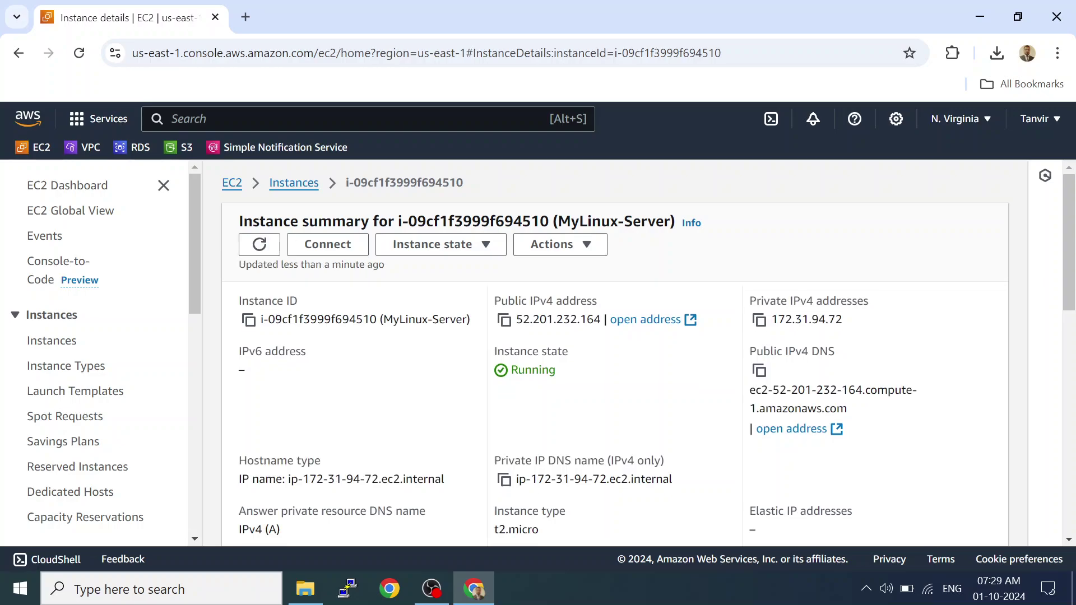
click(310, 188)
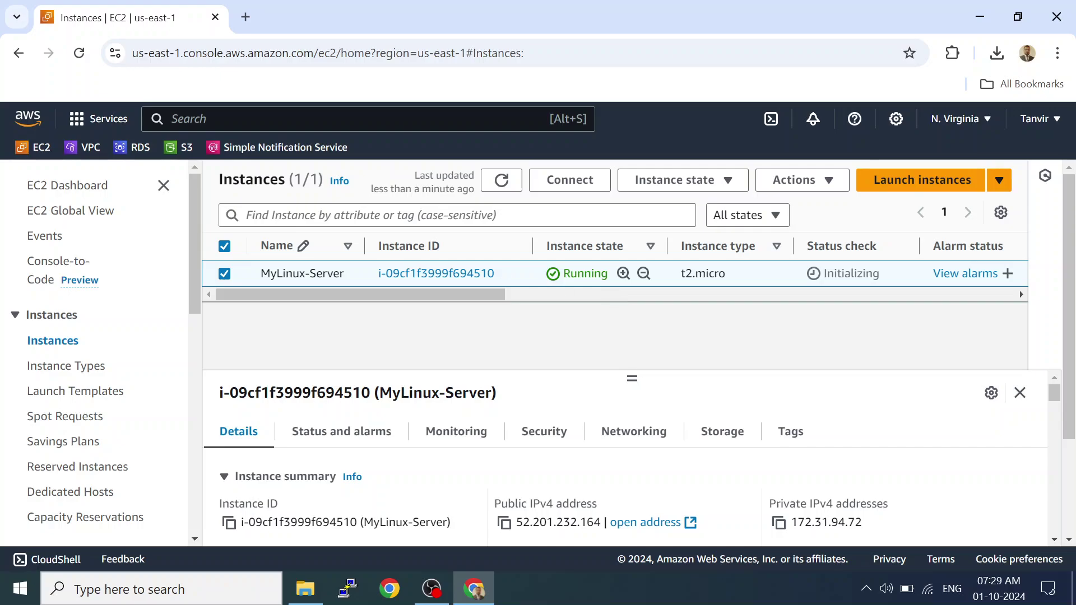
click(496, 183)
Search 'putty download' in a new tab and reach the PuTTY download page.
click(247, 15)
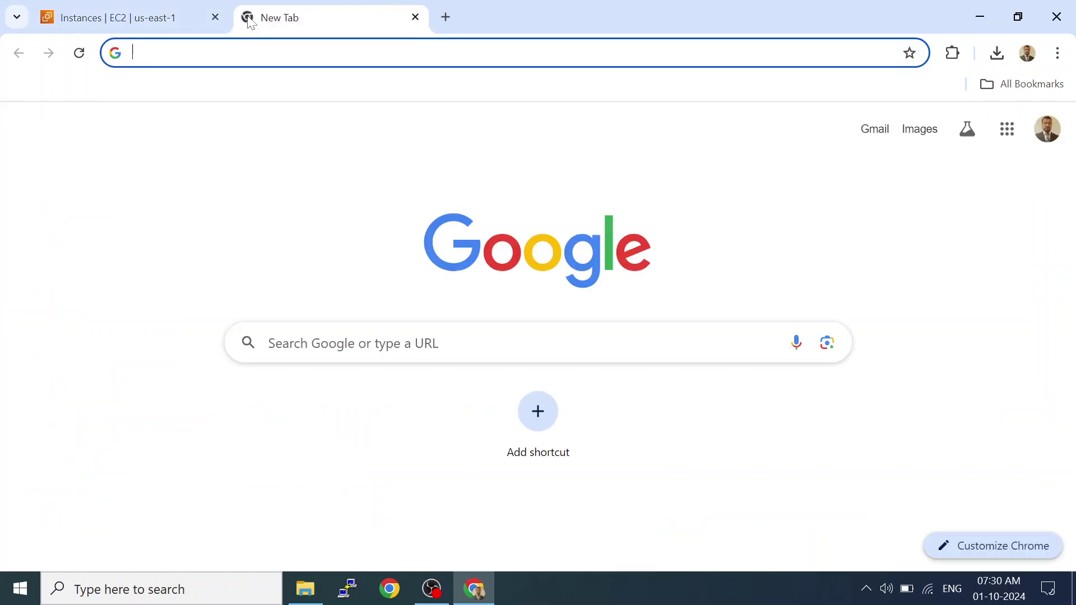
text(putty)
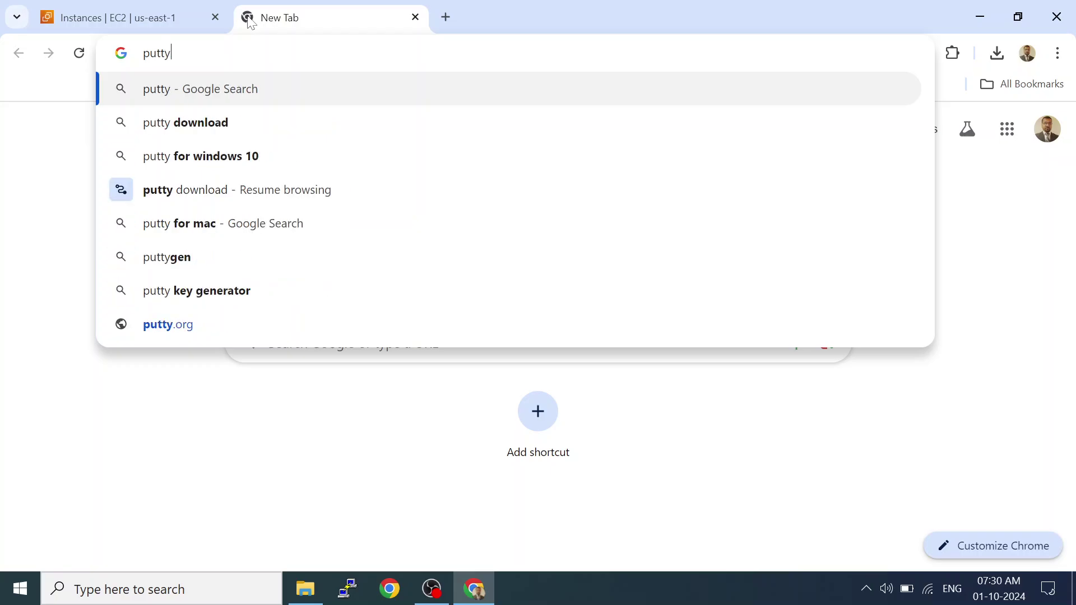
text( download)
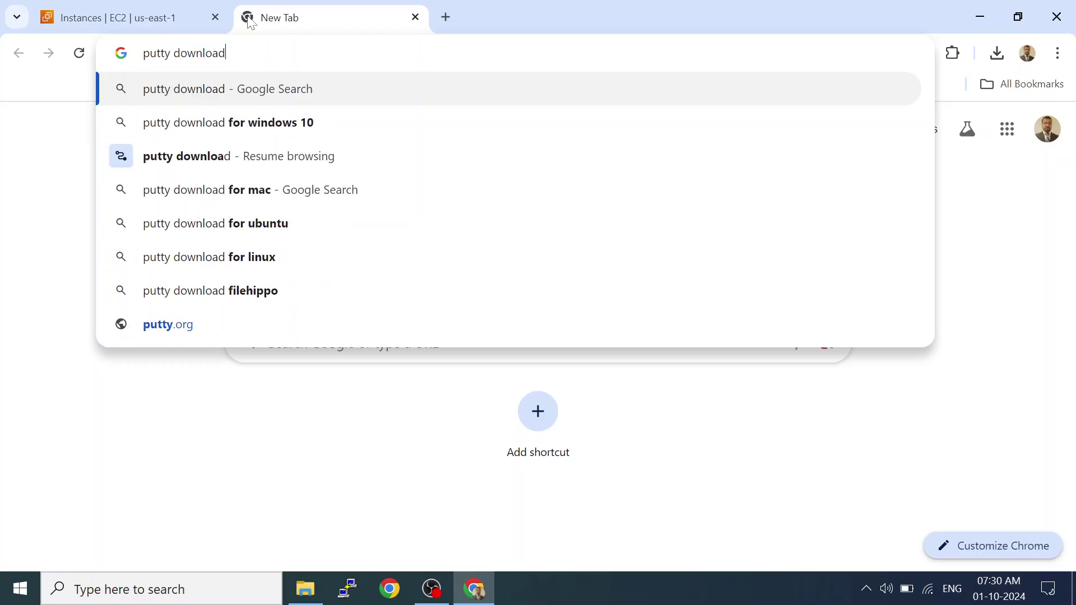
key(Return)
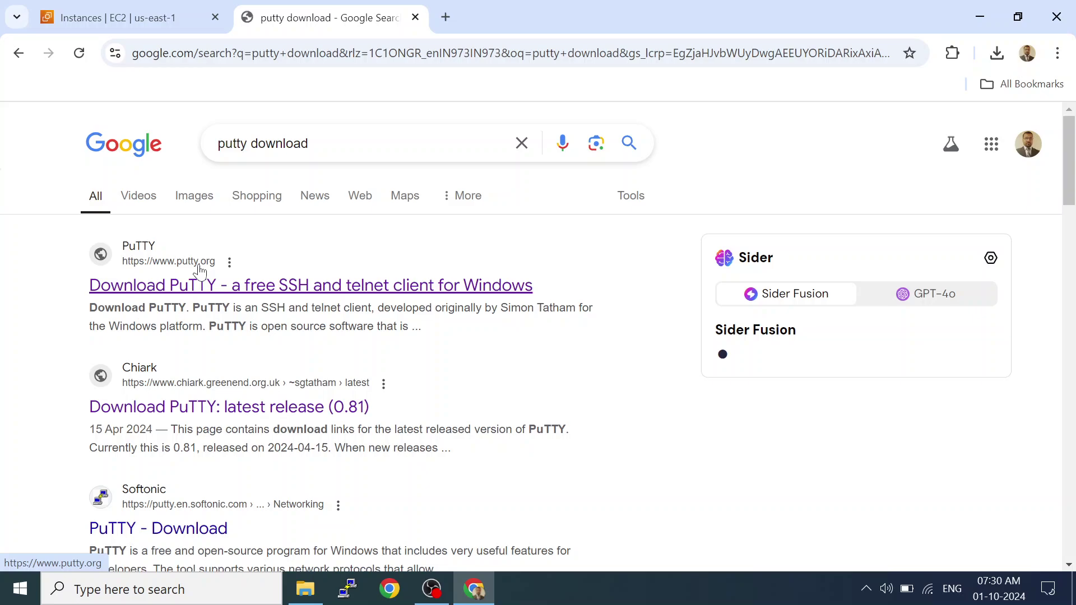
click(250, 293)
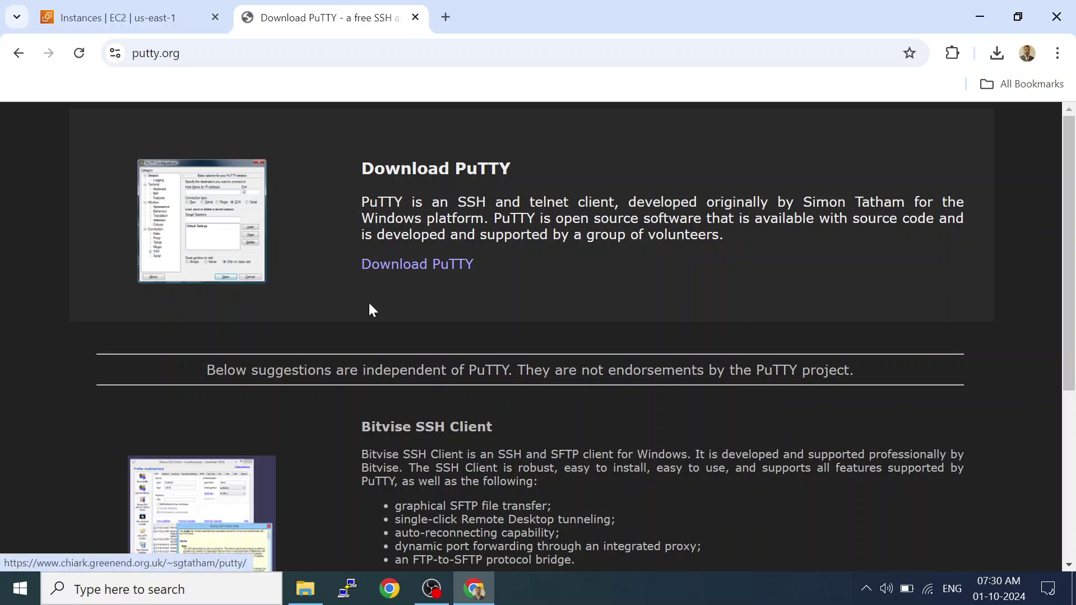
click(424, 273)
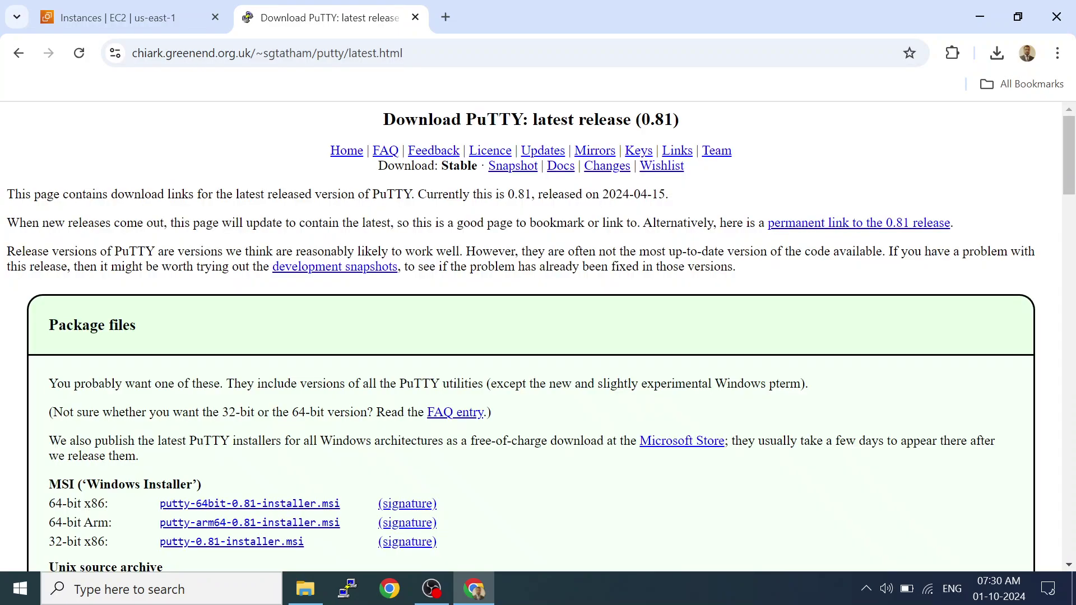
drag(1068, 144, 1040, 204)
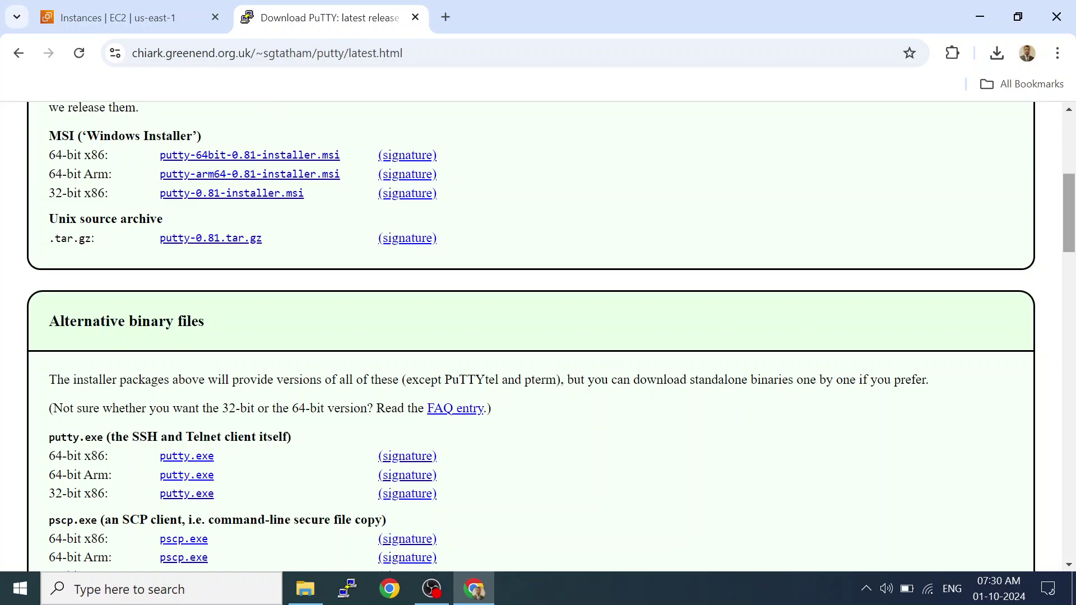
drag(49, 155, 121, 164)
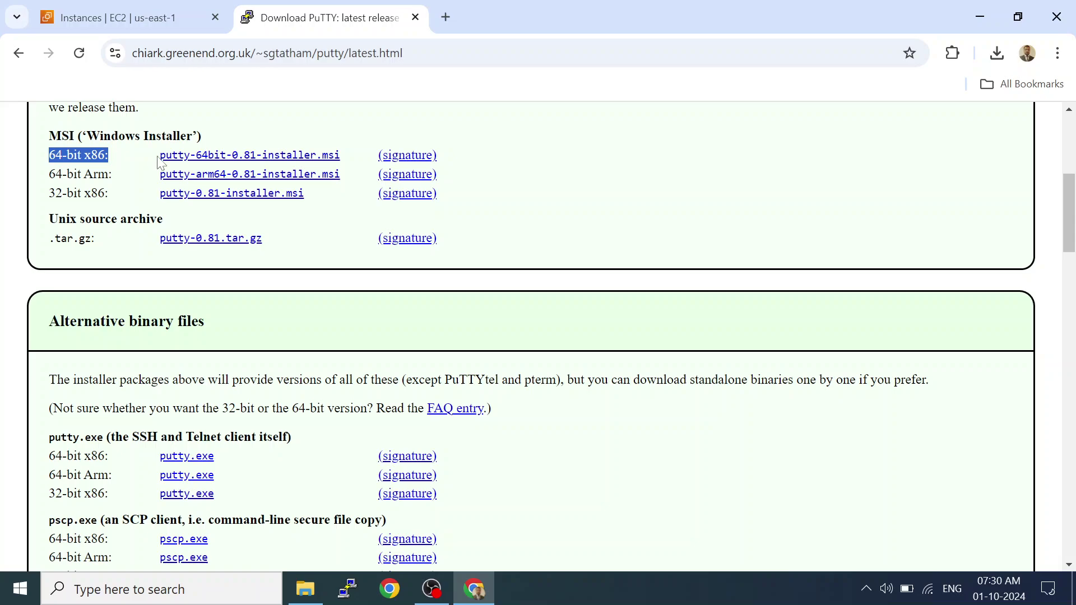
Download putty-64bit-0.81-installer.msi and confirm it finished in the downloads list.
click(202, 161)
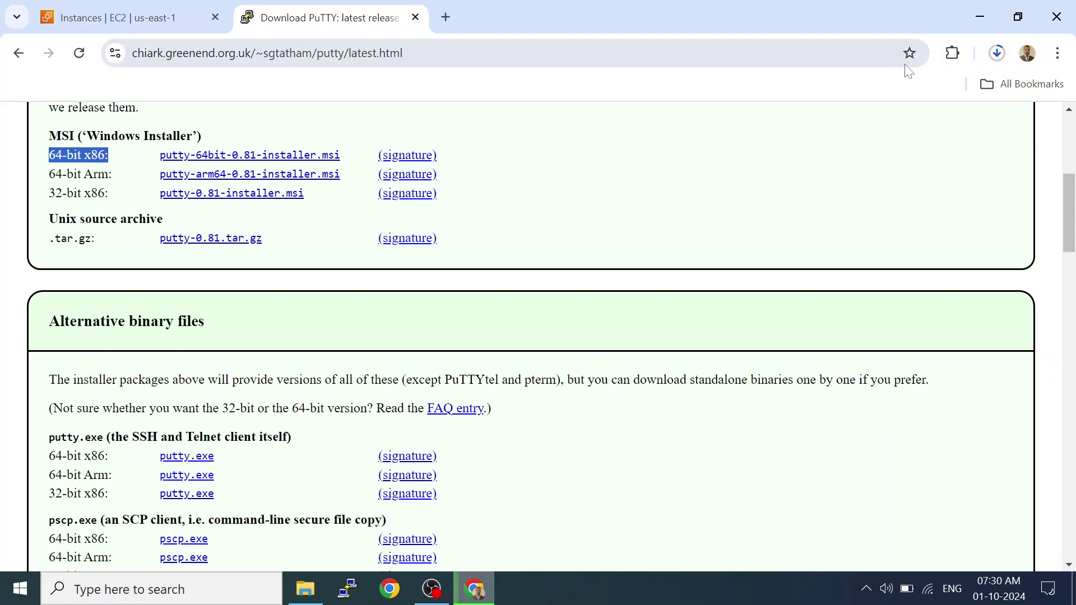
click(1003, 55)
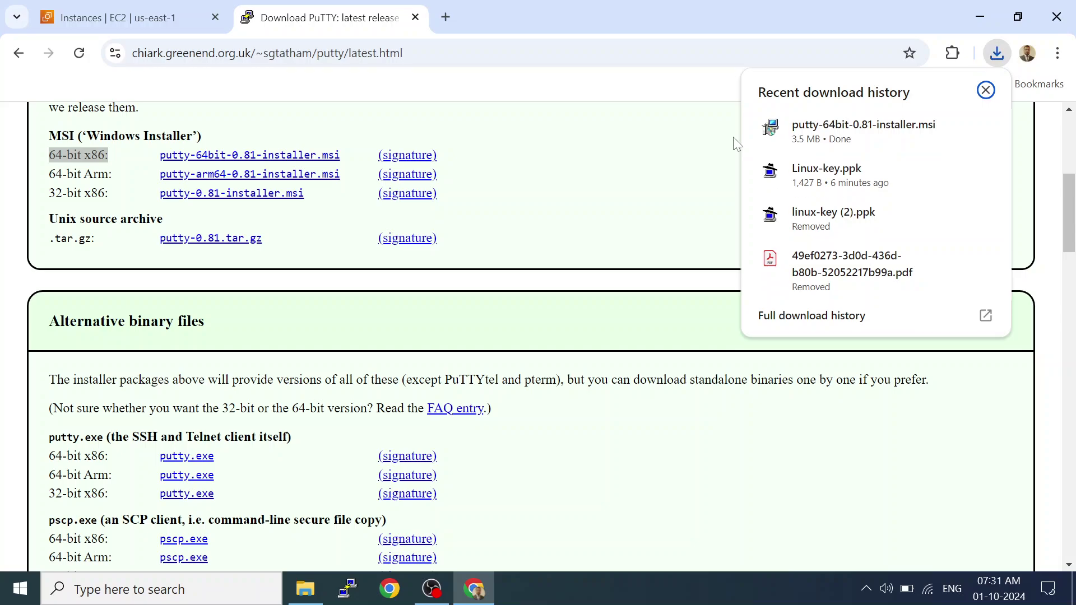
mouse_move(791, 147)
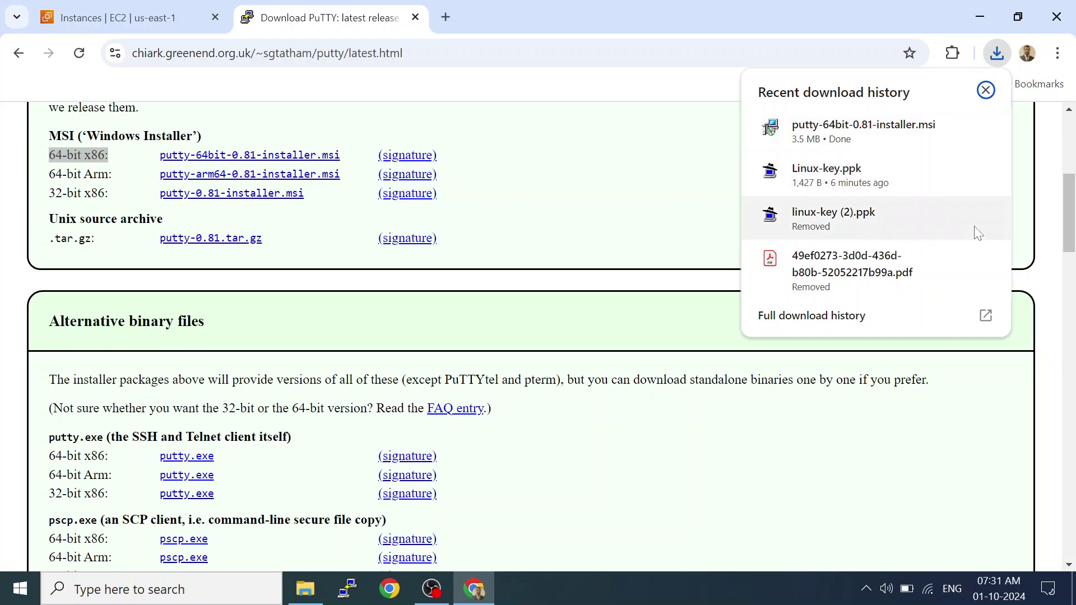
click(986, 90)
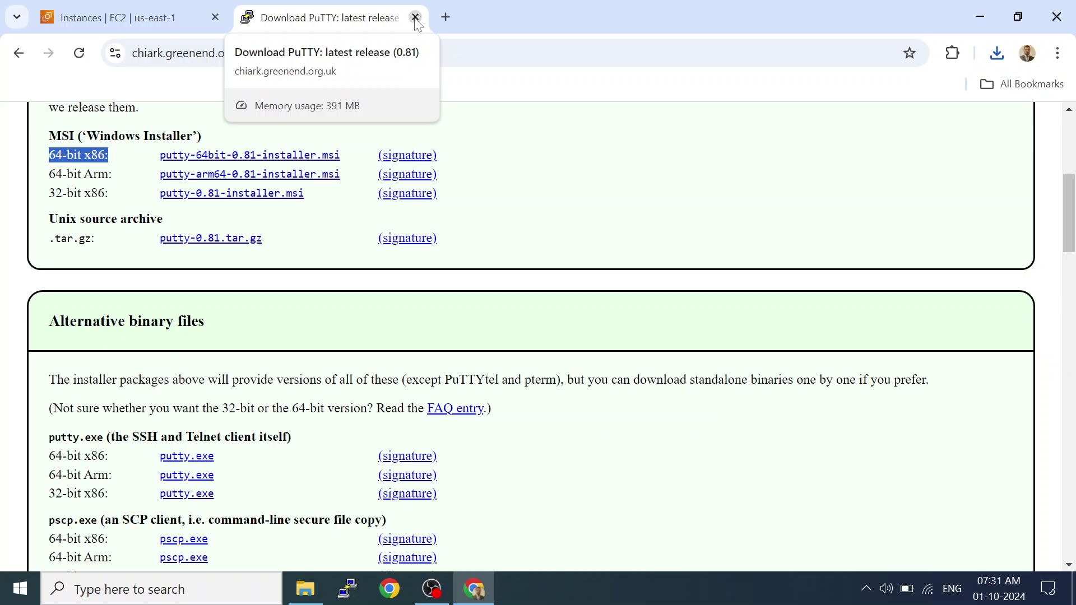
Close the PuTTY download tab and open instance i-09cf1f3999f694510's details.
click(415, 17)
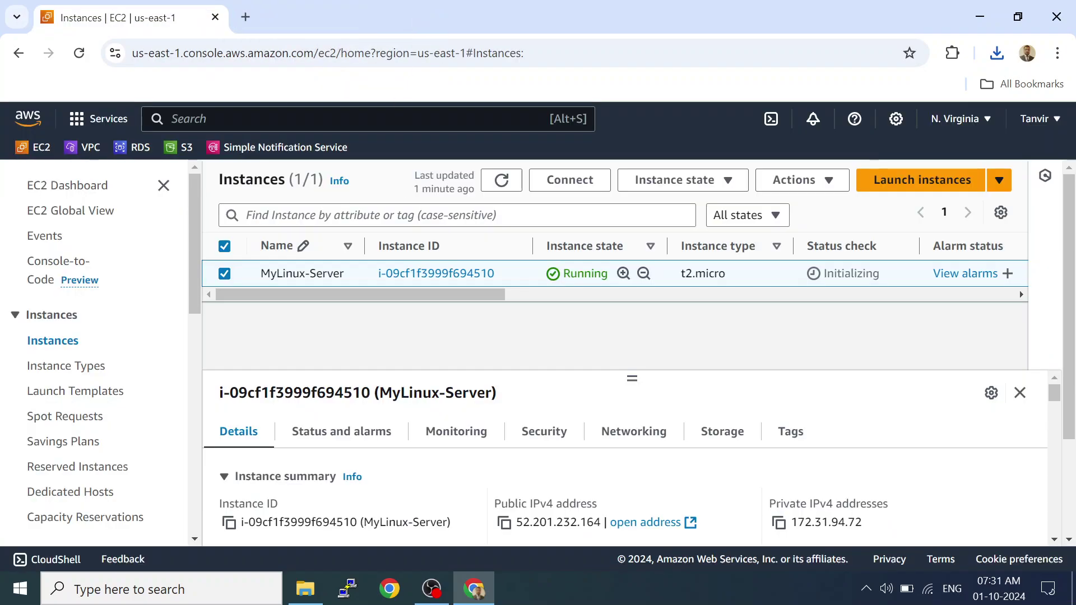
click(436, 275)
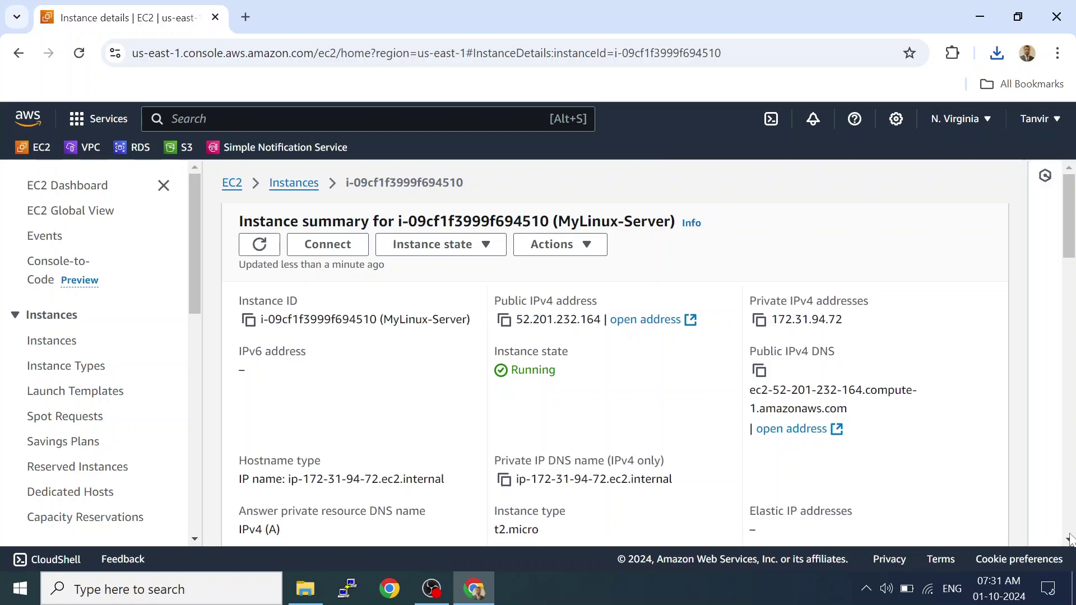
scroll(1068, 539, down, 1)
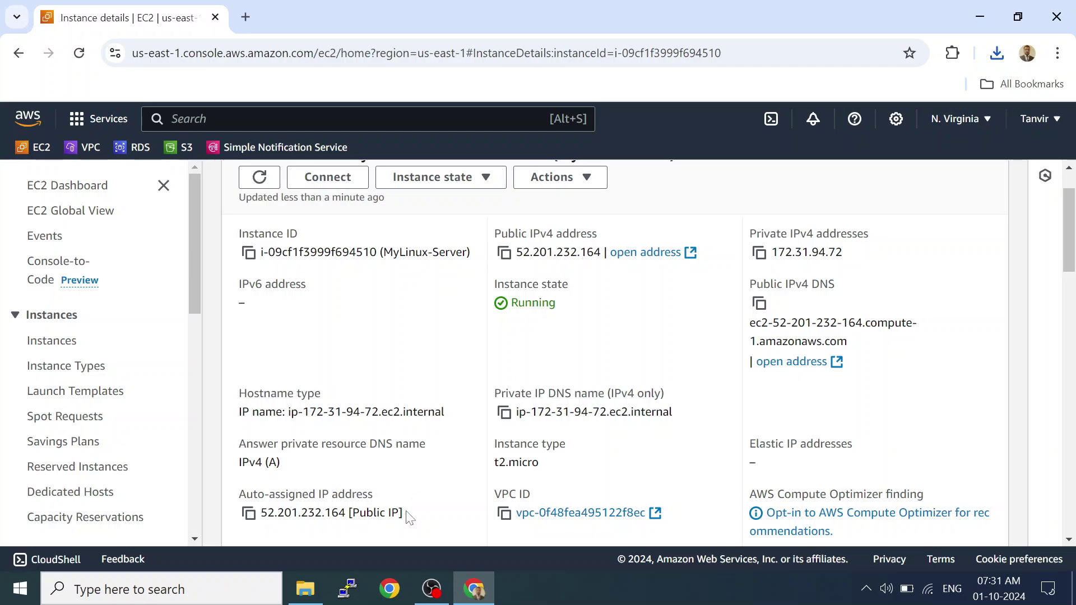
Paste the public IP 52.201.232.164 as PuTTY's host name and show Connection > SSH > Auth.
click(345, 598)
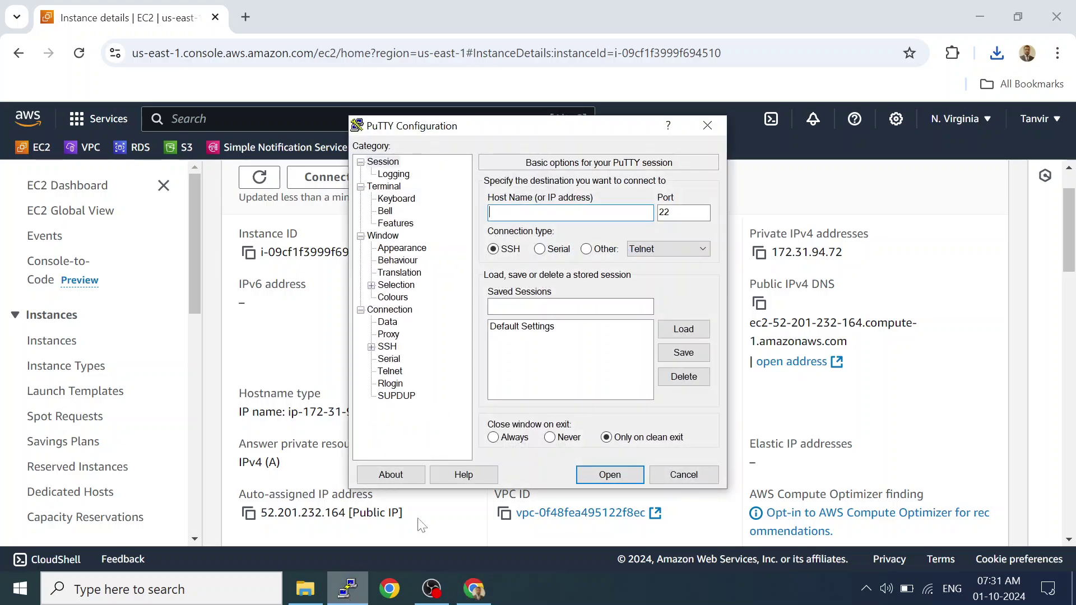
drag(546, 134, 303, 19)
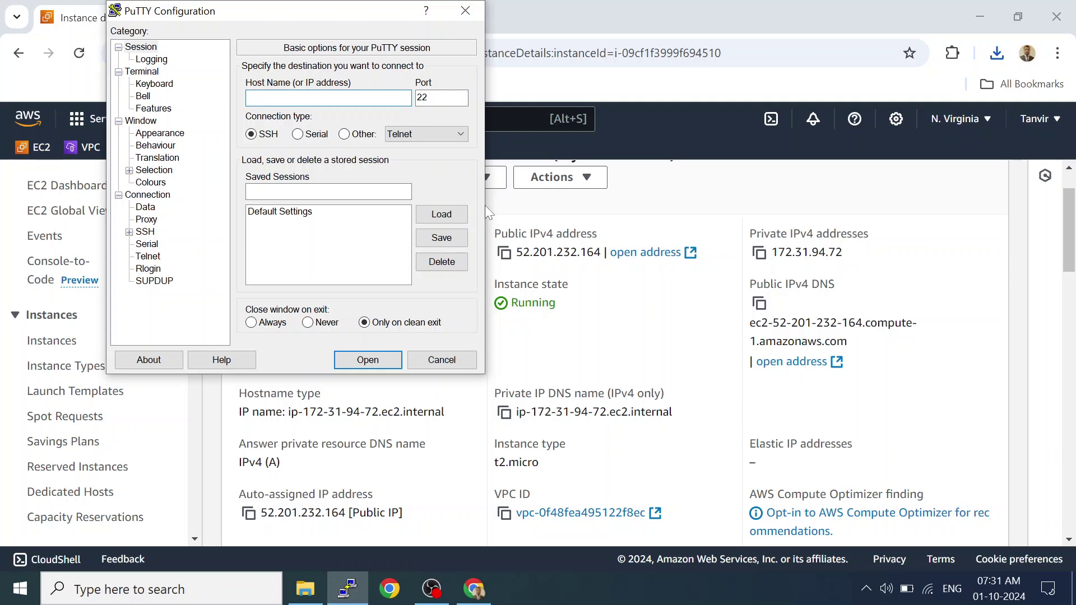
click(506, 256)
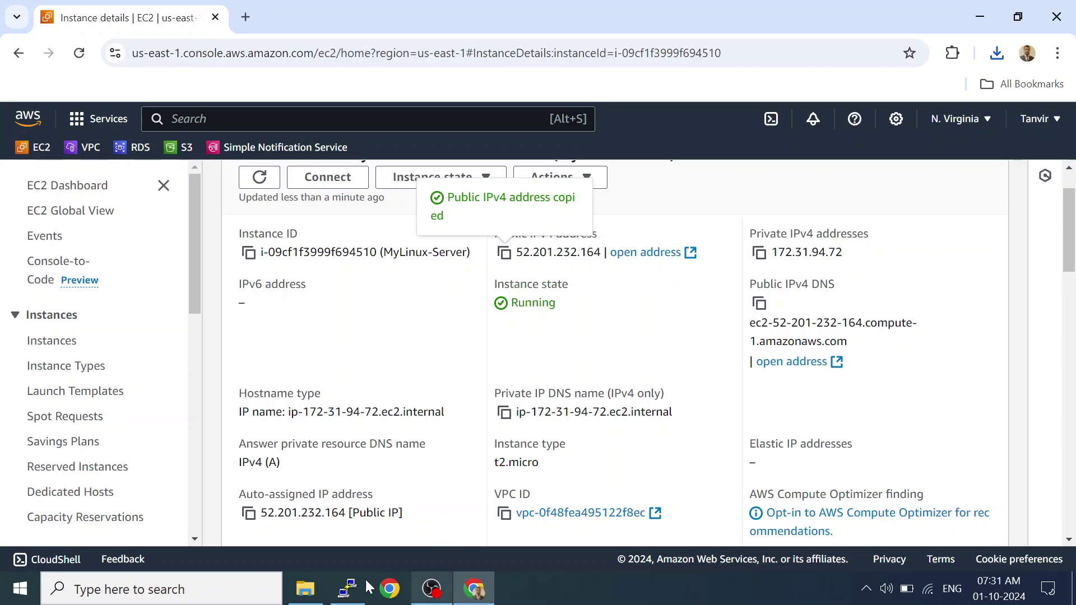
click(347, 588)
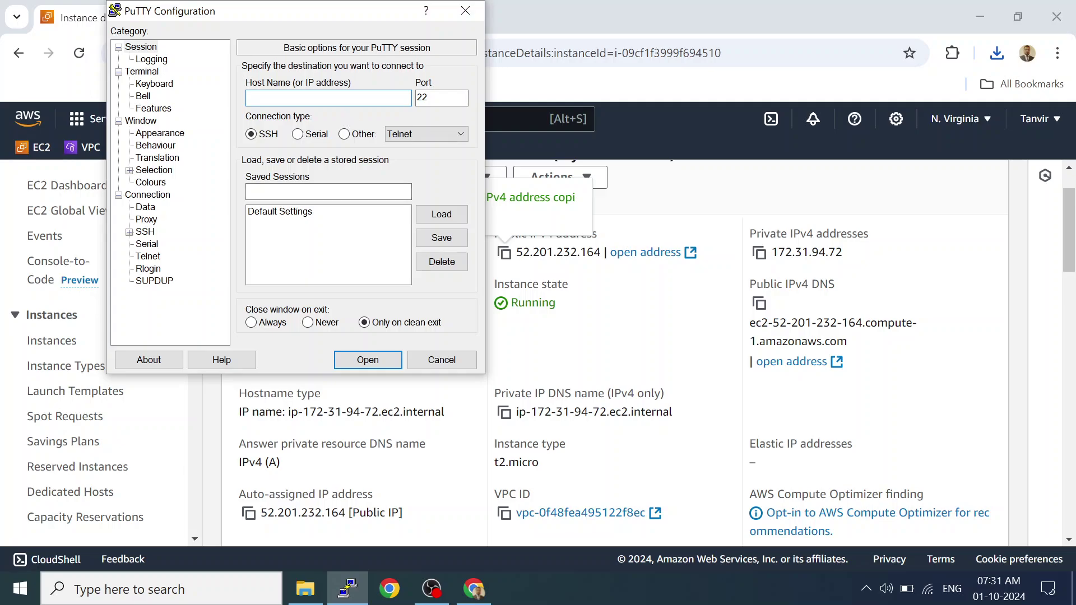
key(ctrl+v)
click(129, 231)
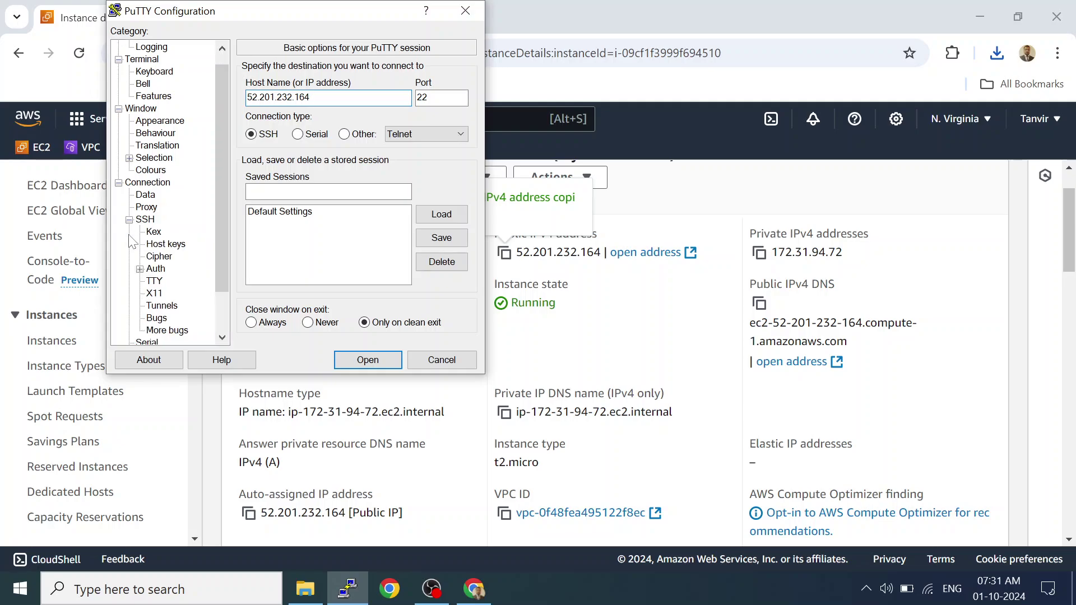
click(156, 270)
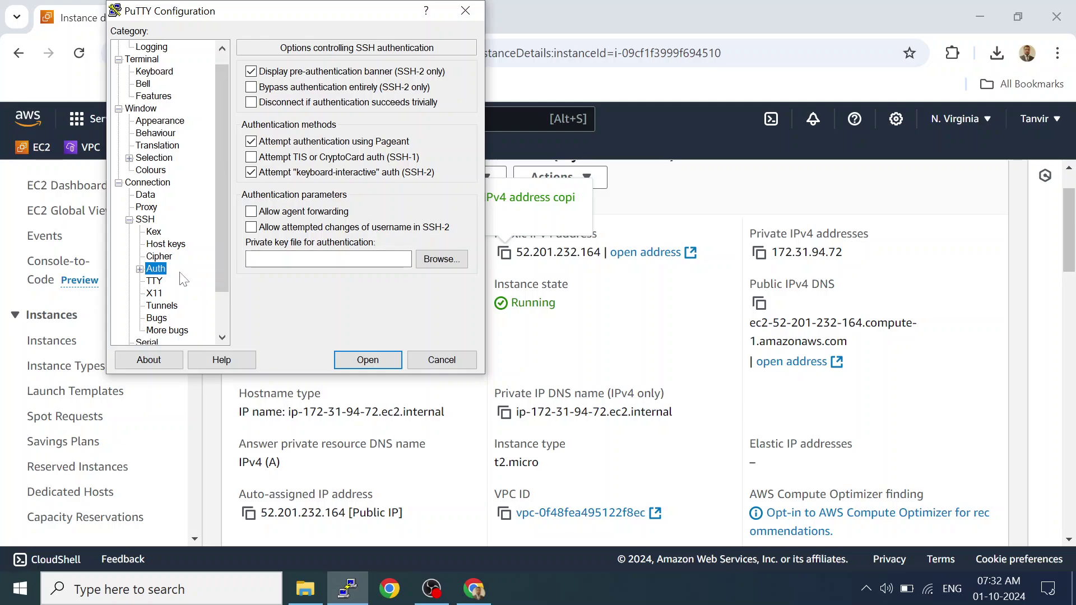
Set Downloads\Linux-key.ppk as the private key and open the SSH session to 52.201.232.164.
click(139, 270)
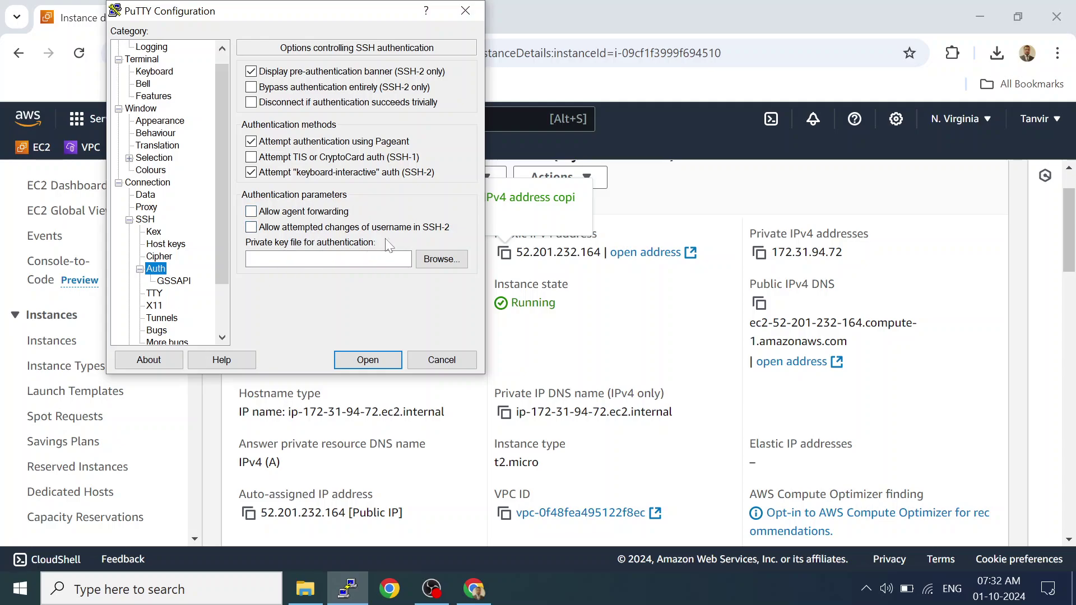
click(441, 260)
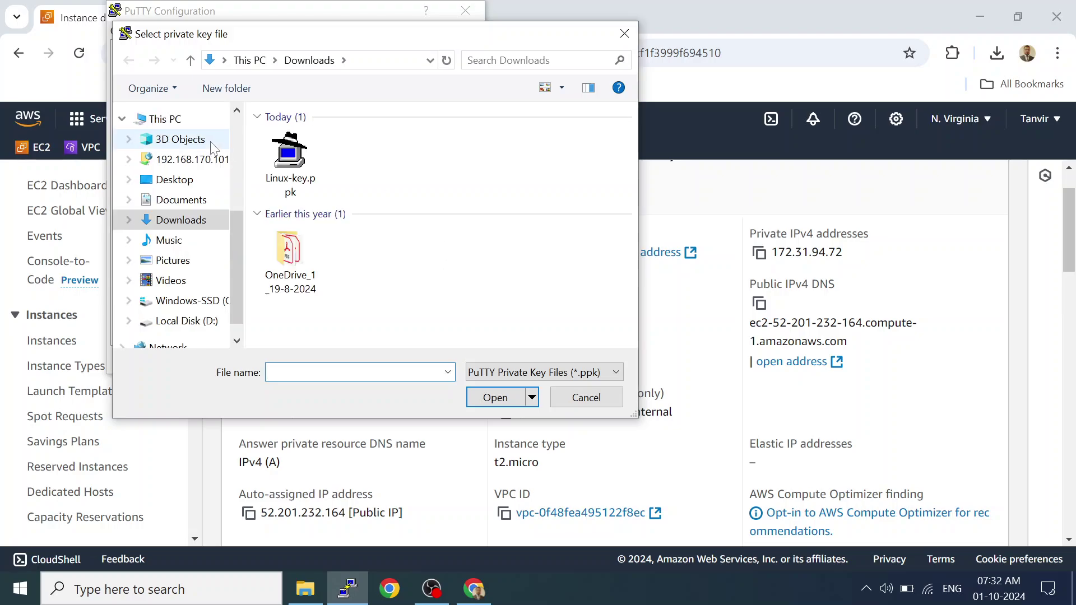
double_click(280, 173)
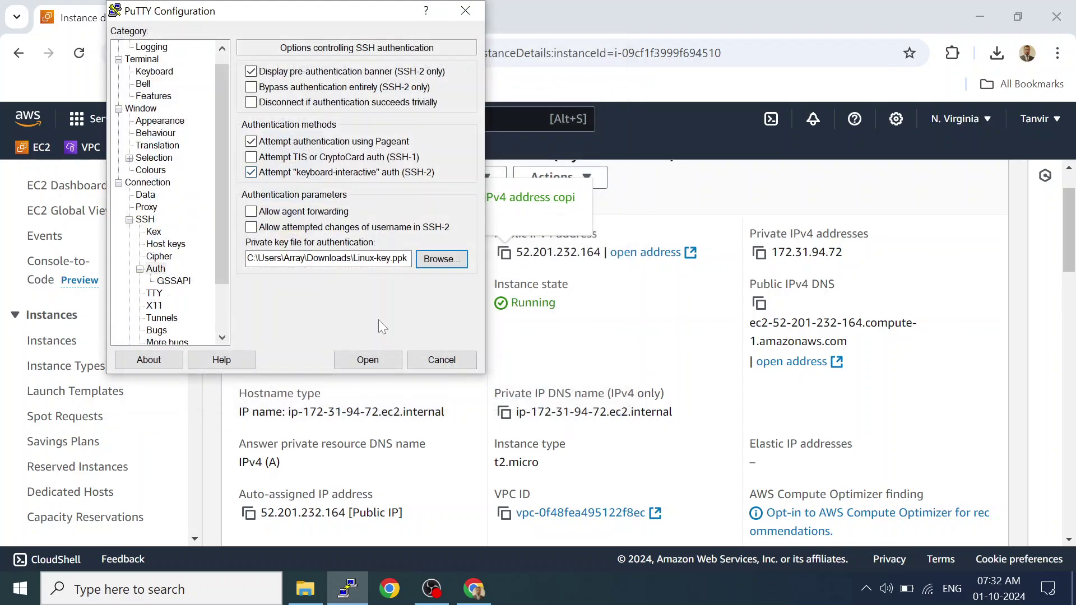
click(366, 366)
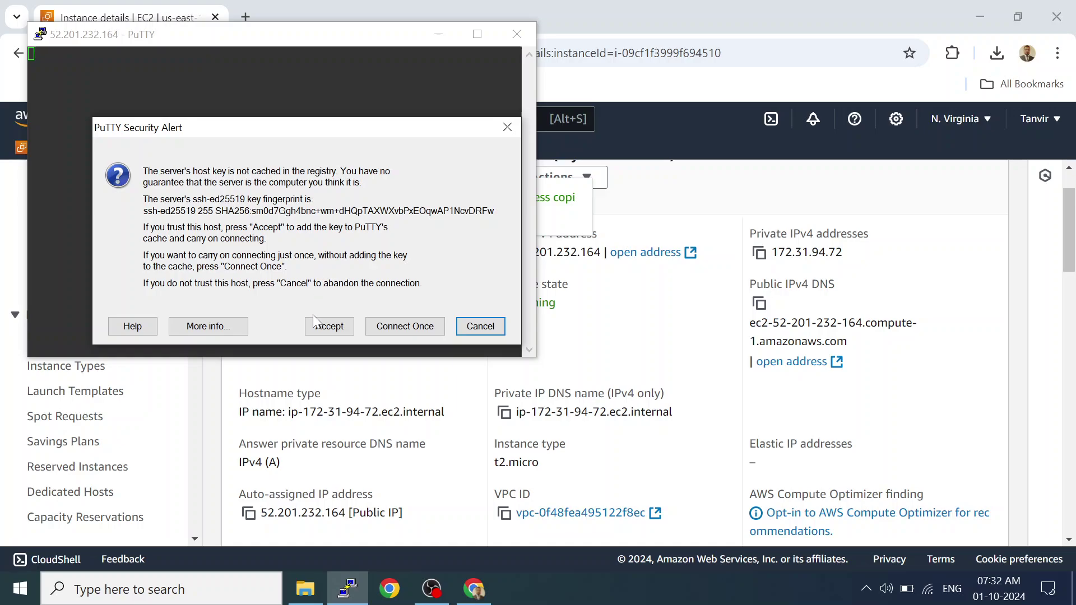
Accept the server's host key and maximize the PuTTY terminal.
click(329, 326)
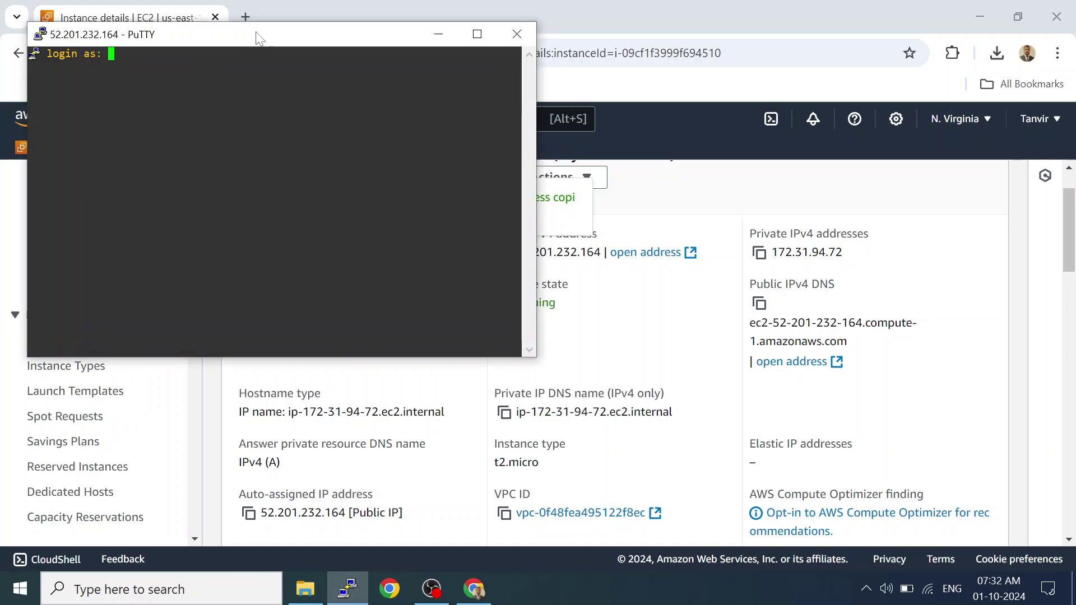
drag(264, 34, 412, 12)
double_click(412, 13)
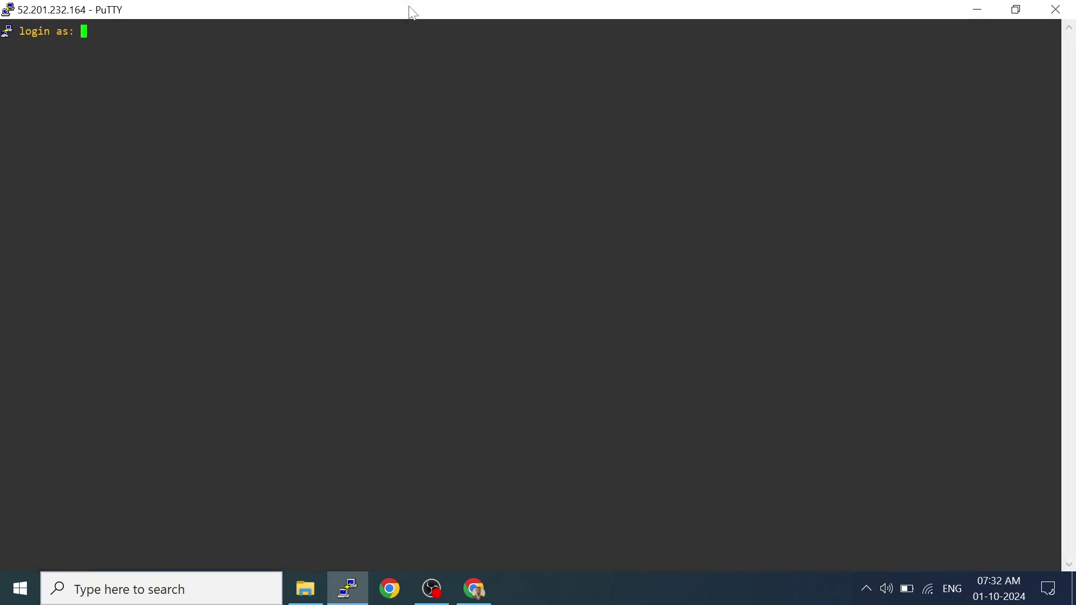
Change the terminal font to Consolas 14-point and apply it to the session.
right_click(314, 16)
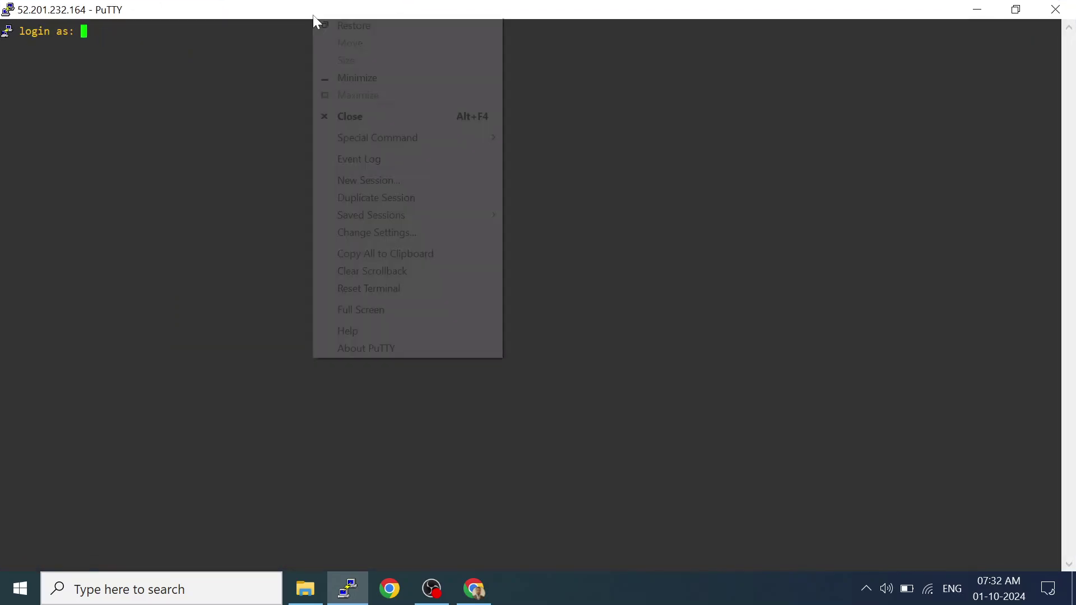
click(382, 233)
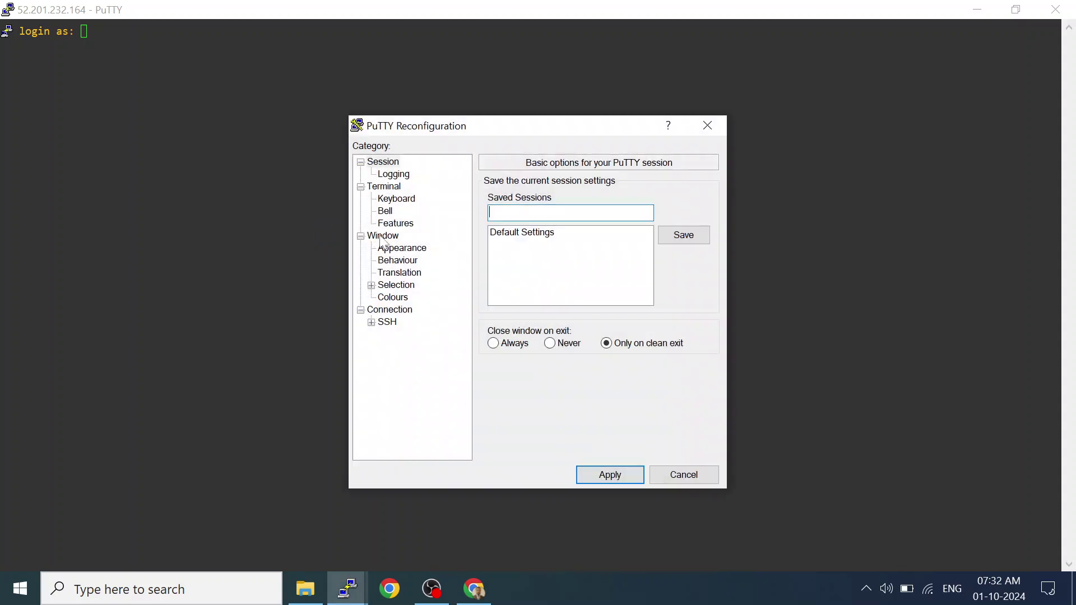
click(399, 248)
click(680, 285)
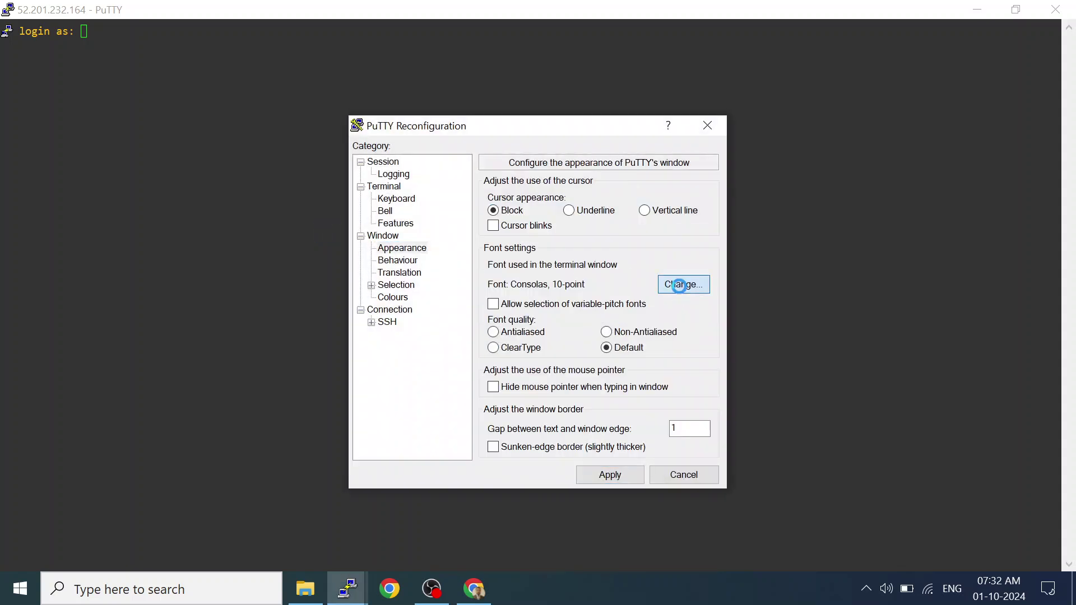
click(667, 256)
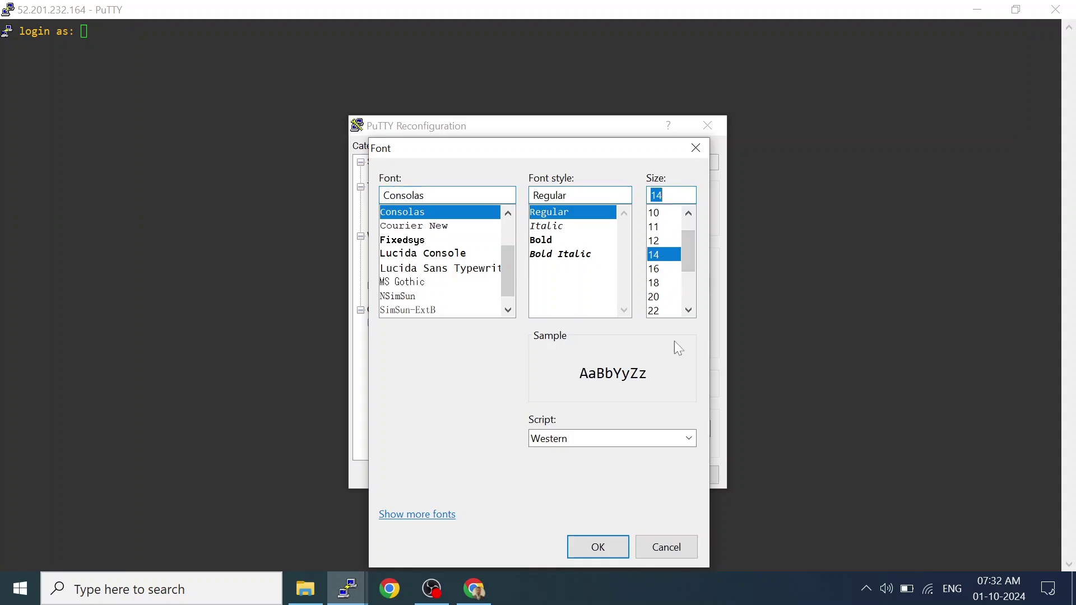
click(595, 546)
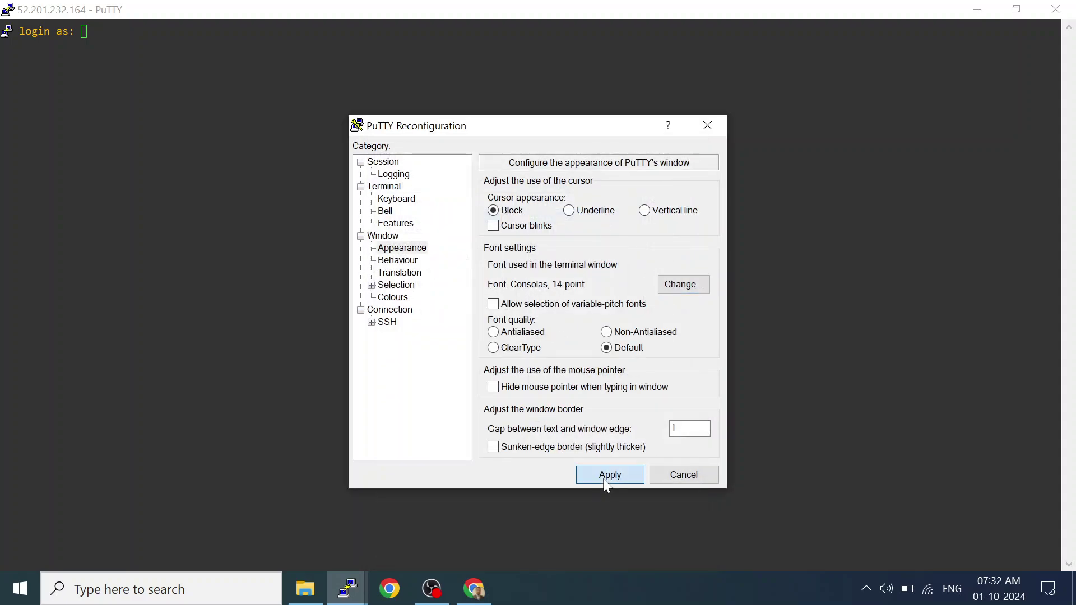
click(606, 476)
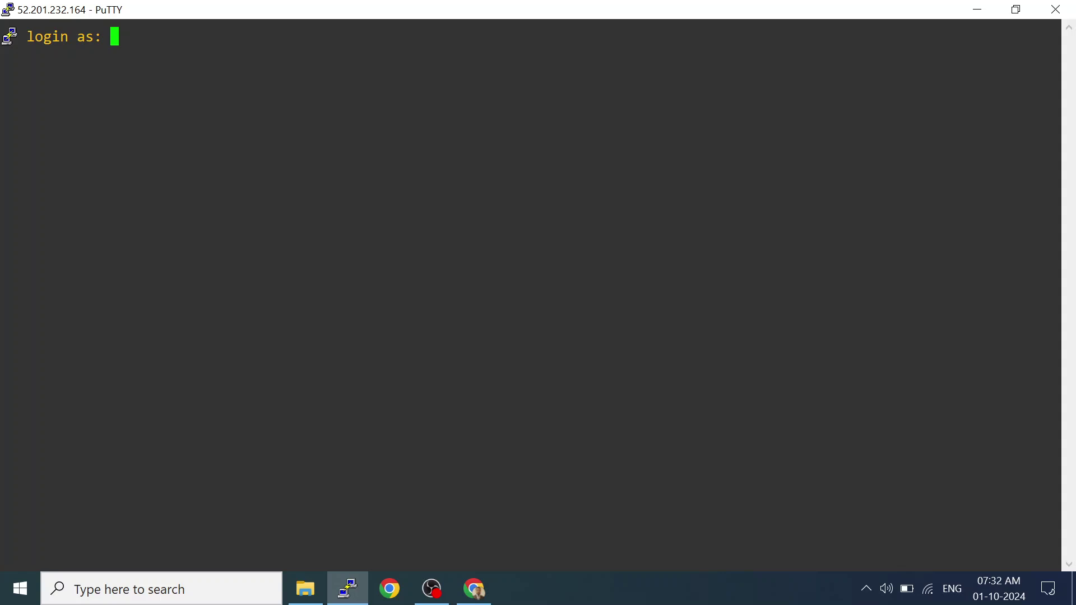
Log in as ec2-user, check the current user with whoami, then switch to root with sudo su.
text(ec2-user)
key(Return)
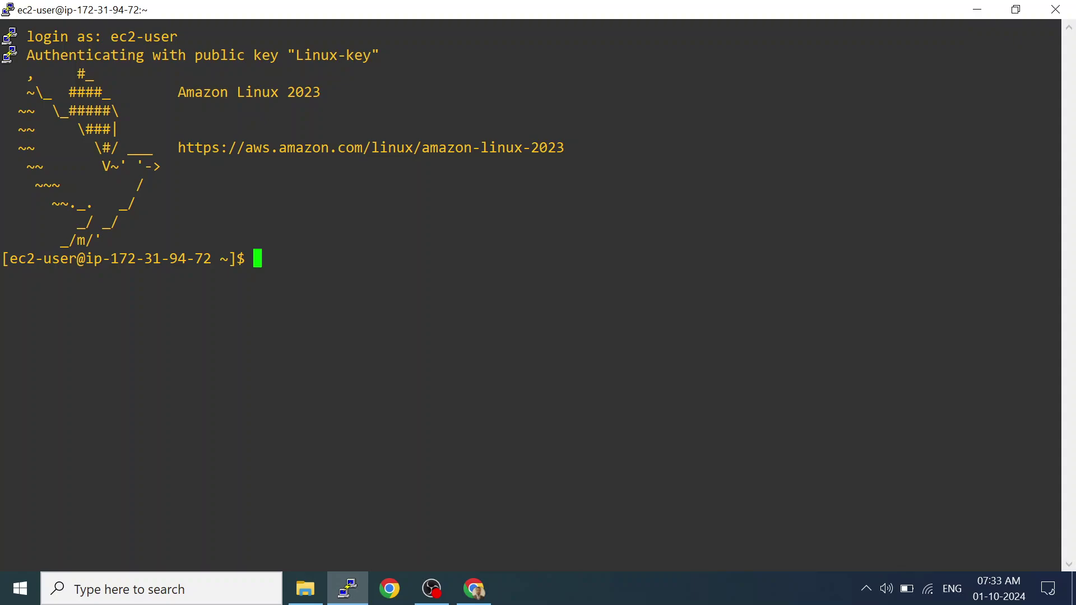
text(whoami)
key(Return)
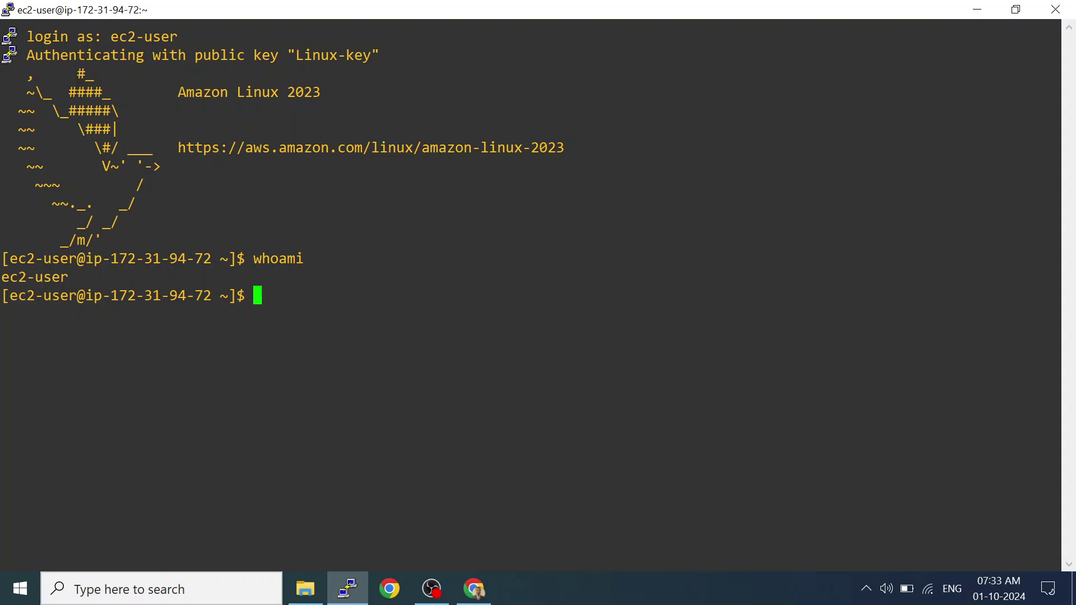
text(sudo)
text(su)
key(Return)
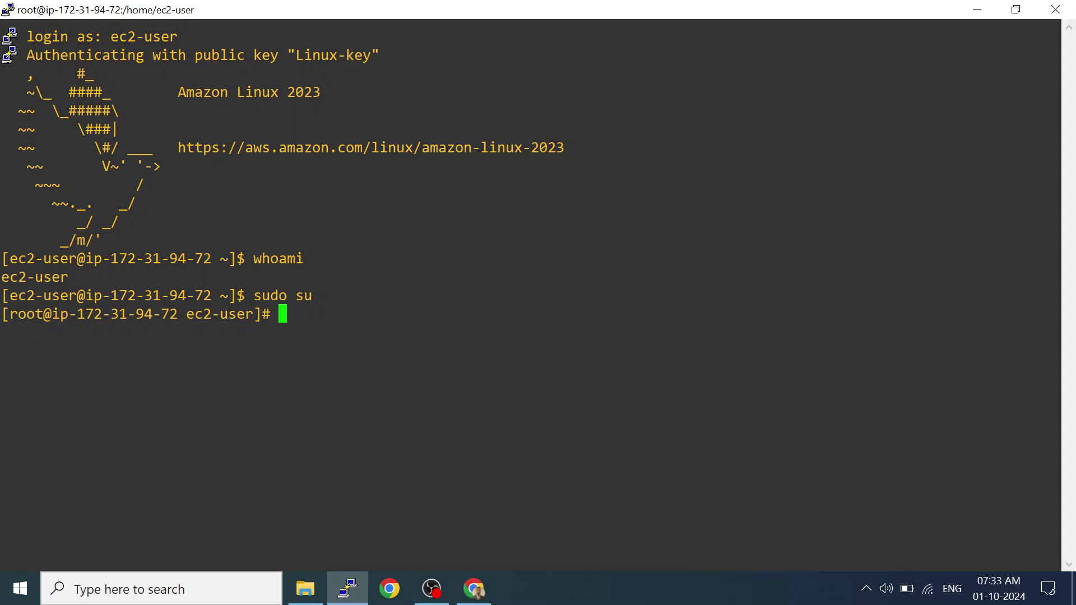
Move to root's home and verify with whoami and pwd that the shell is root in /root.
text(pwd)
key(Return)
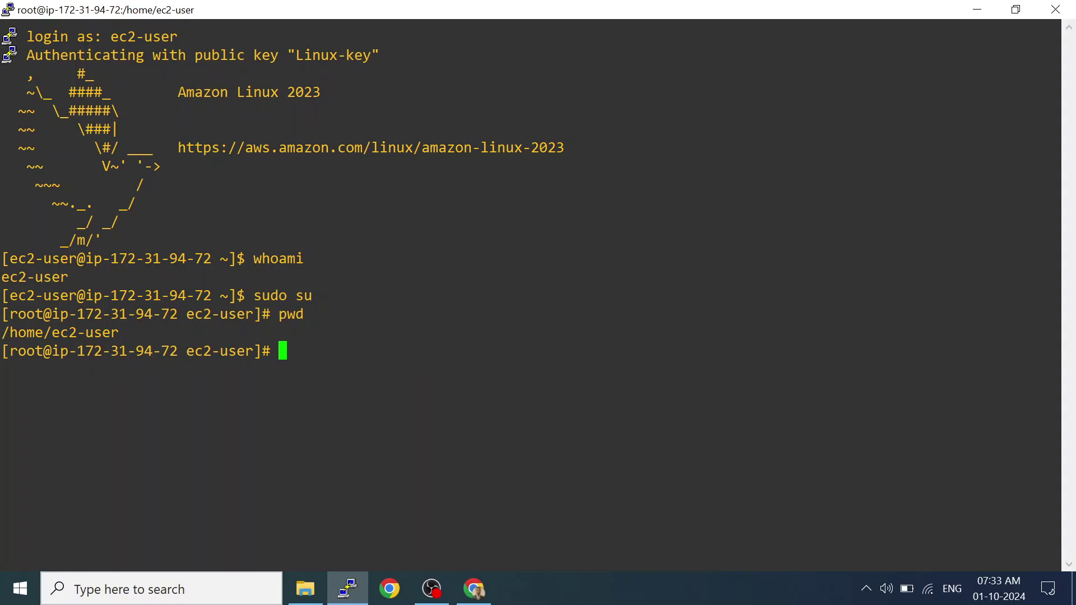
text(cd)
key(Return)
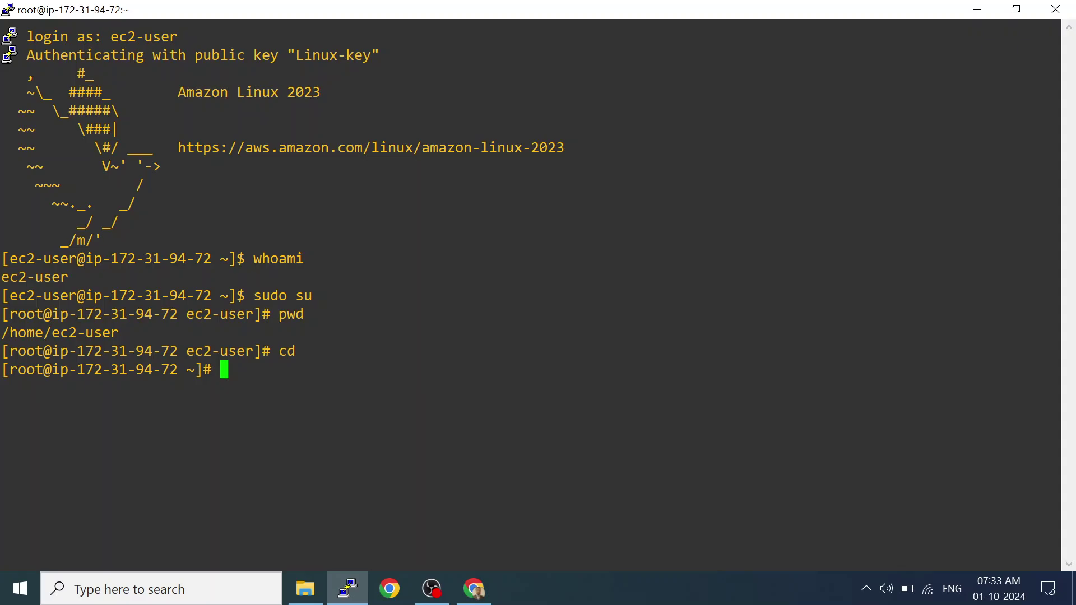
text(whoami)
key(Return)
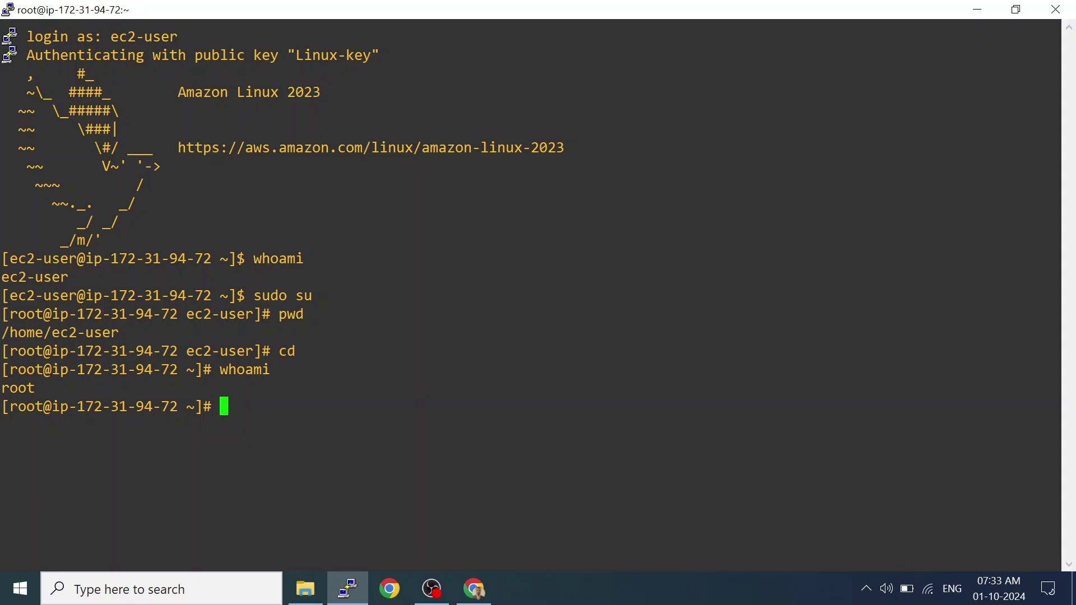
text(pwd)
key(Return)
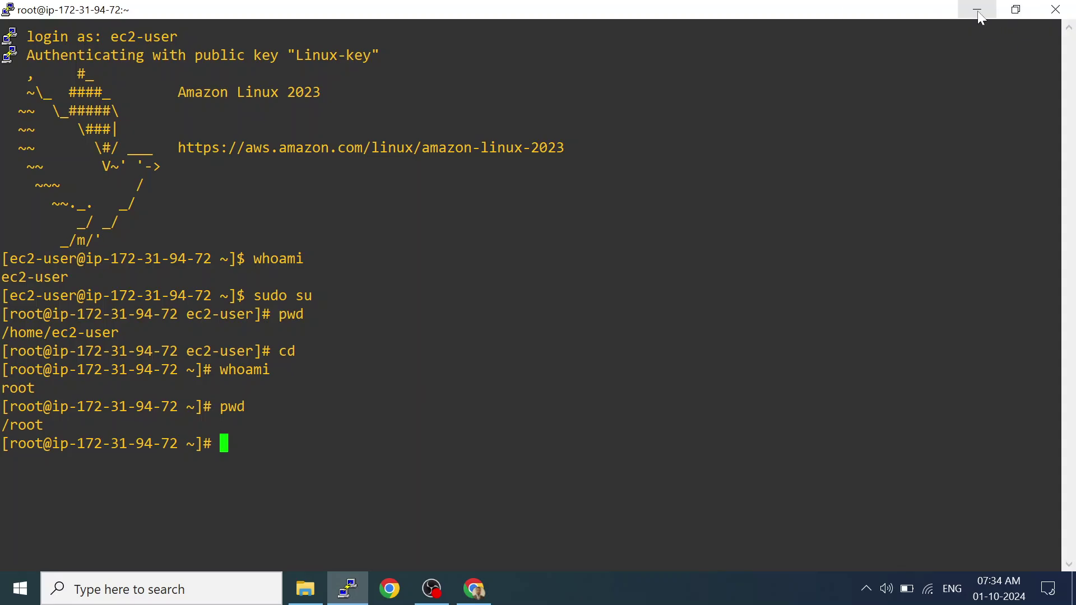
Close the PuTTY window, confirm the exit, and return to the EC2 Instances list.
click(1055, 11)
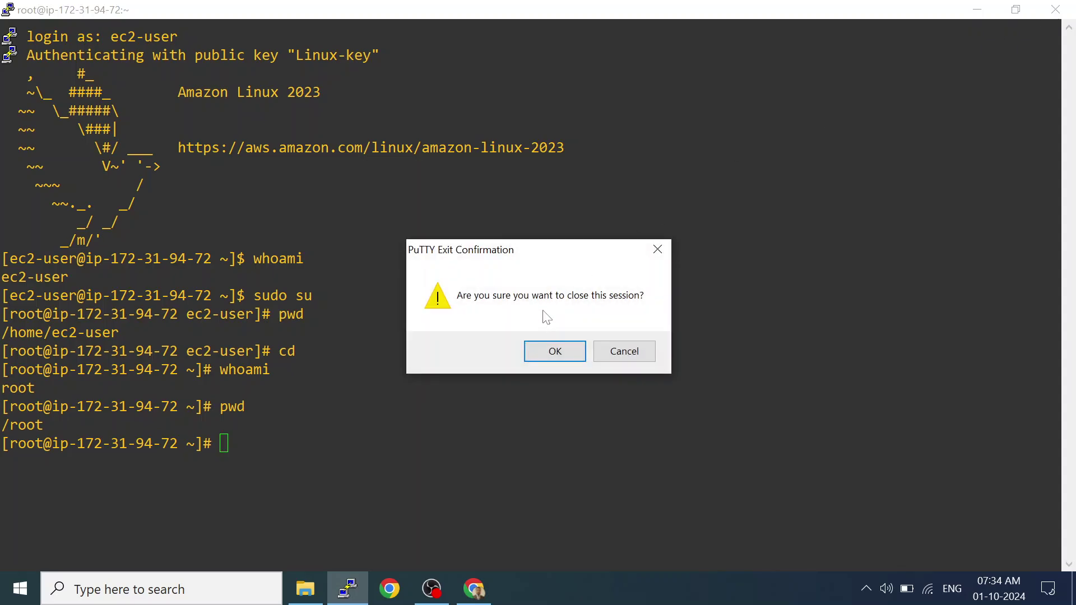
click(539, 349)
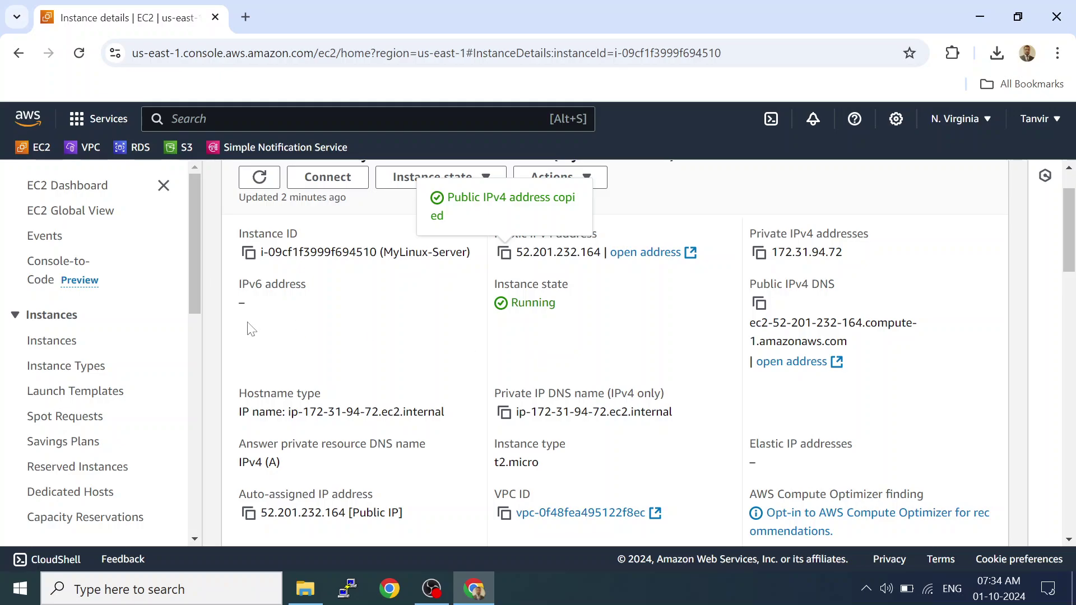
click(68, 342)
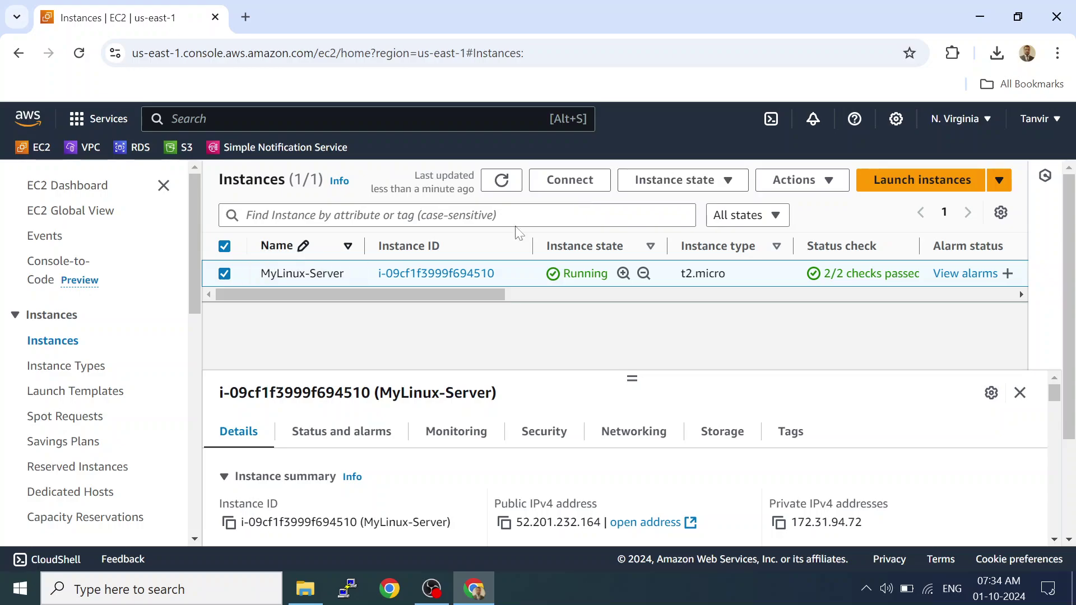
Terminate the MyLinux-Server instance and open a fresh Launch an instance form.
click(665, 184)
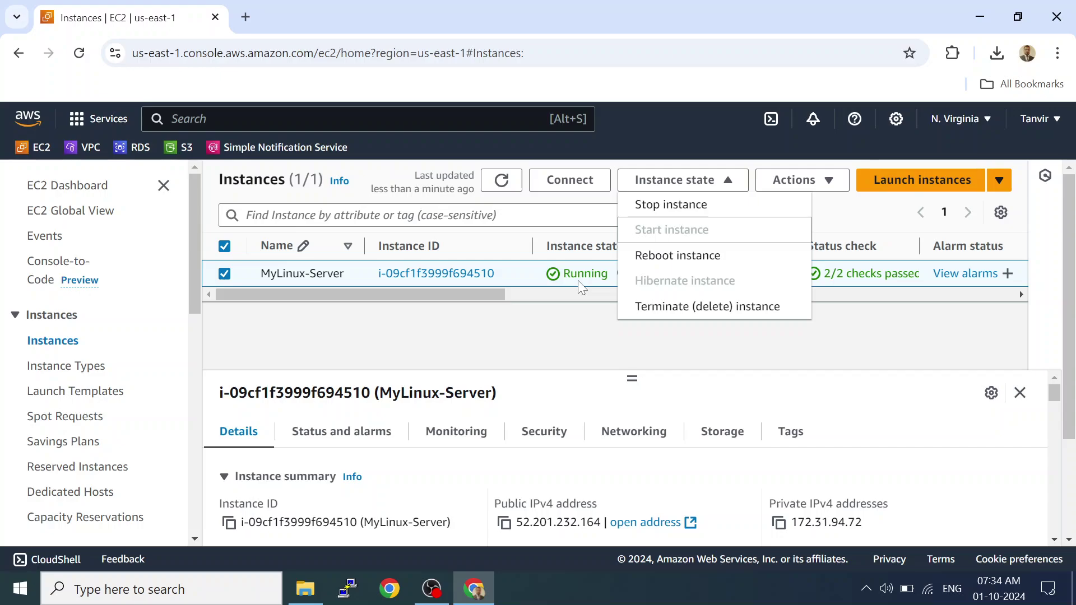
click(668, 314)
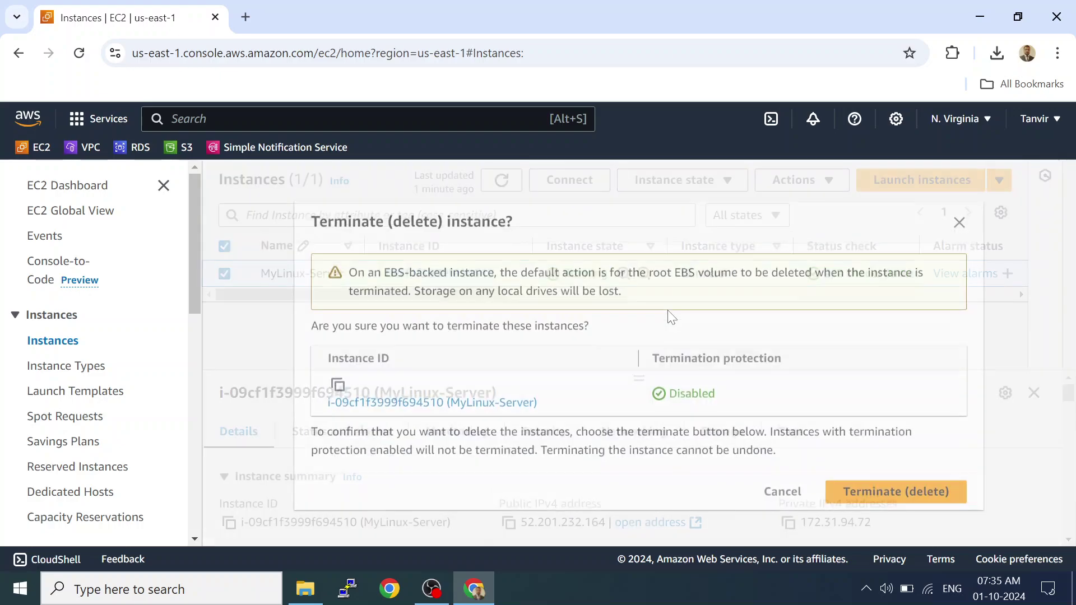
click(884, 488)
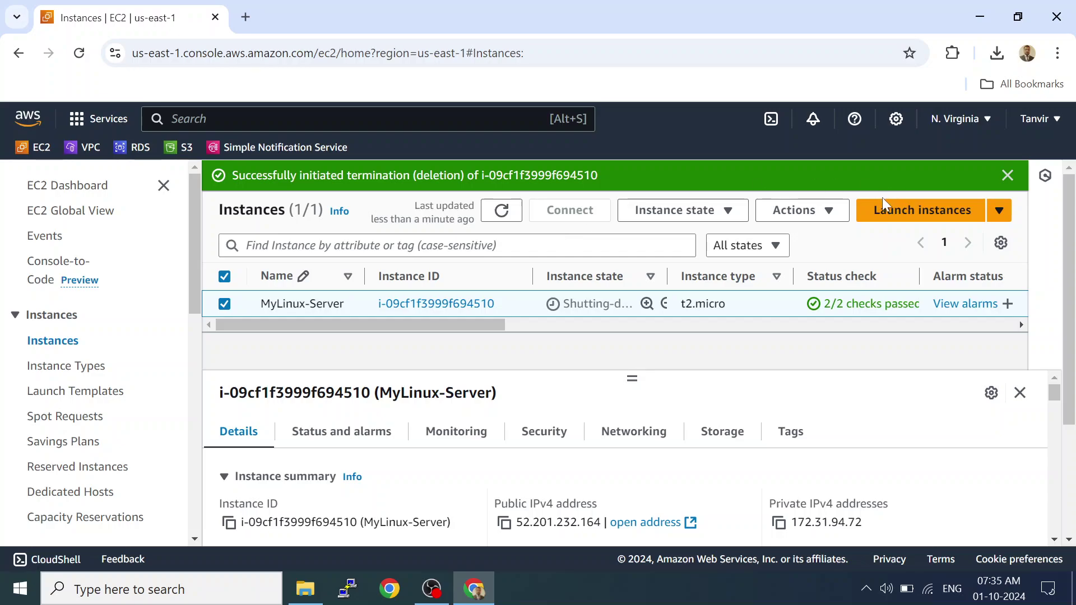
click(891, 216)
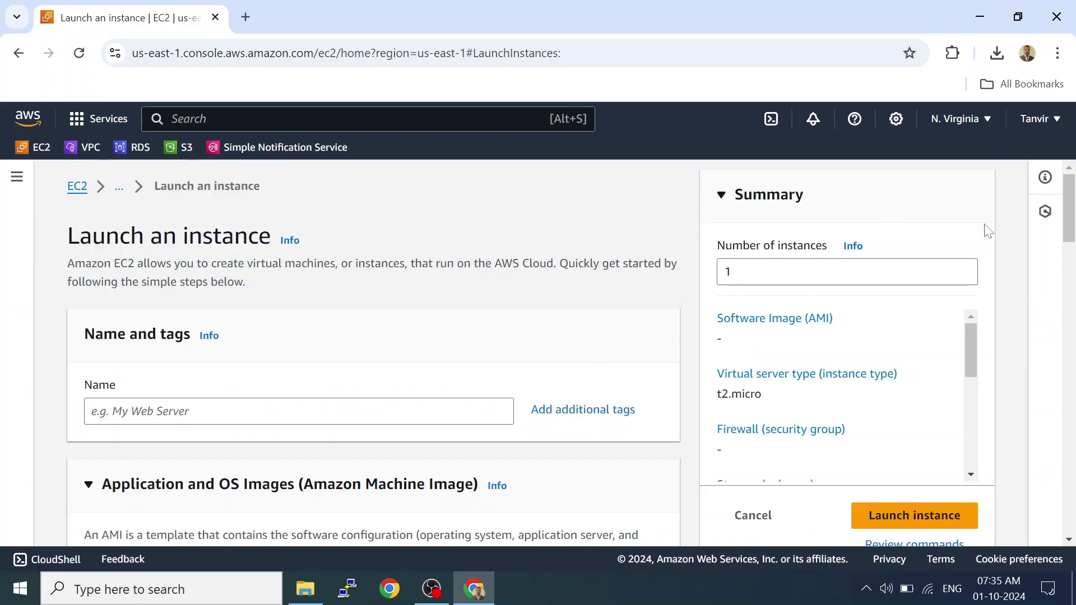
Enter MyWindows-Server in the Name field of the new launch form.
drag(1069, 207, 1070, 245)
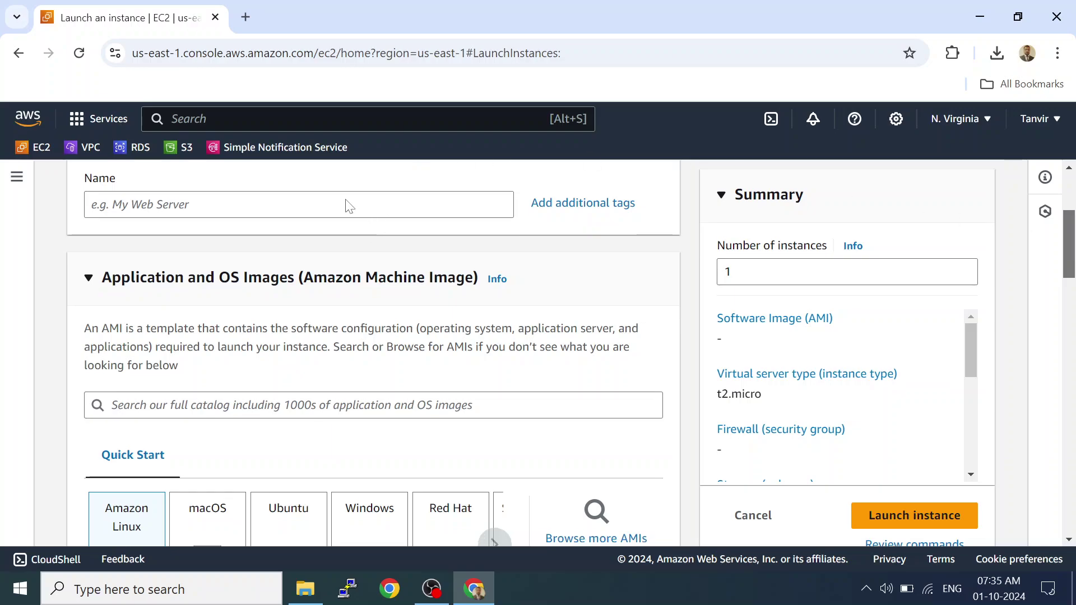
click(280, 214)
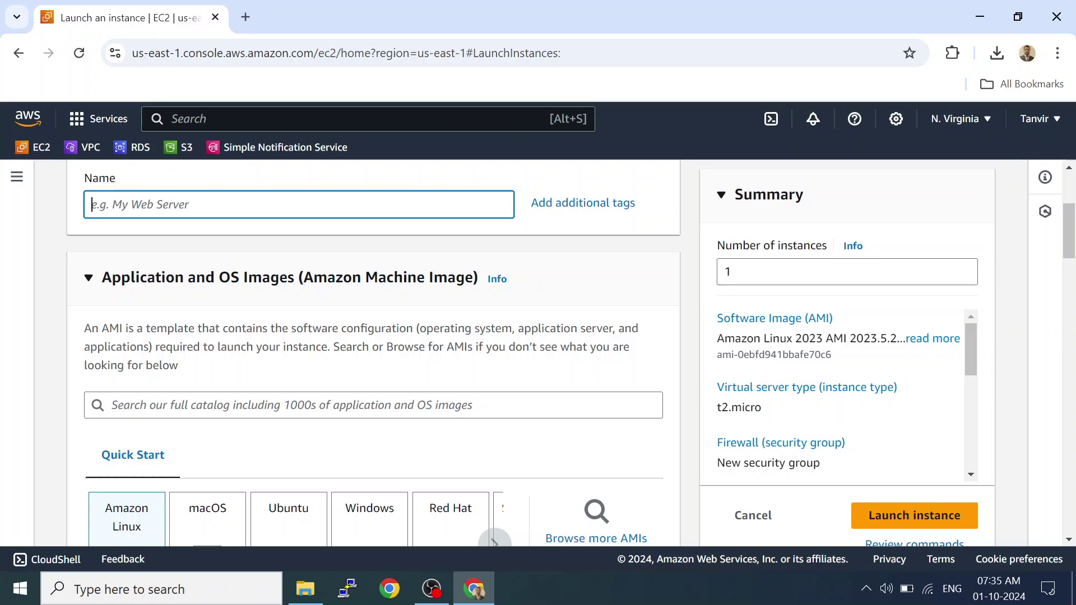
text(MyWindows-S)
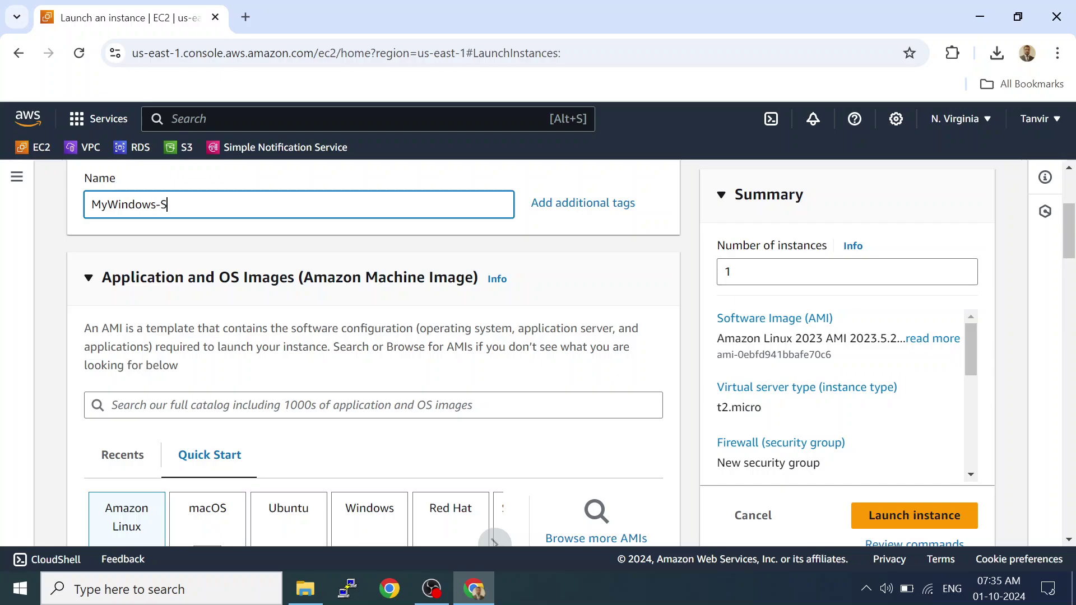
text(erver)
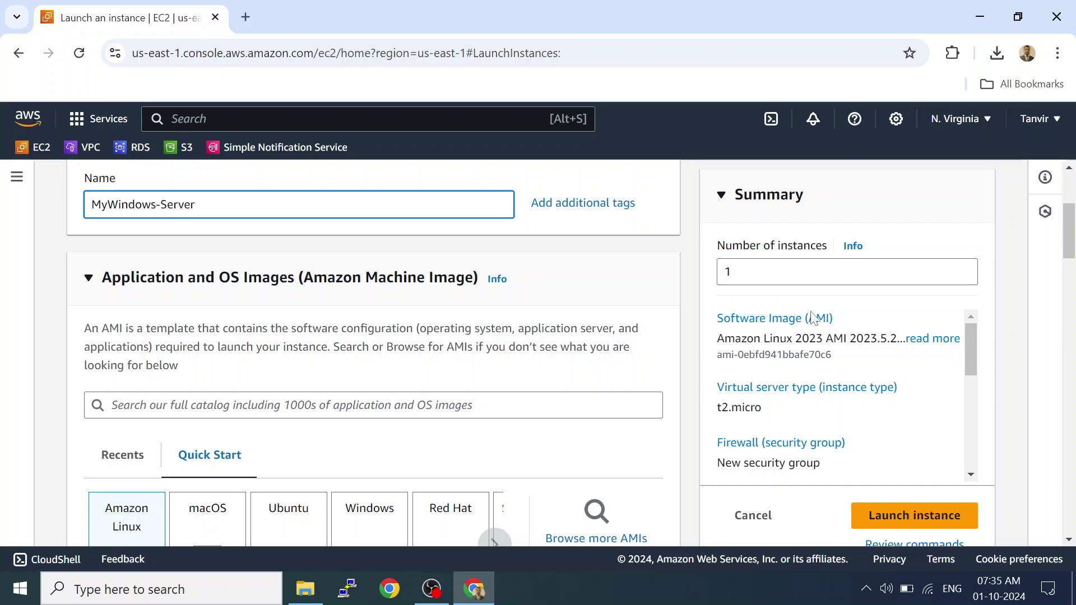
drag(1071, 253, 1071, 278)
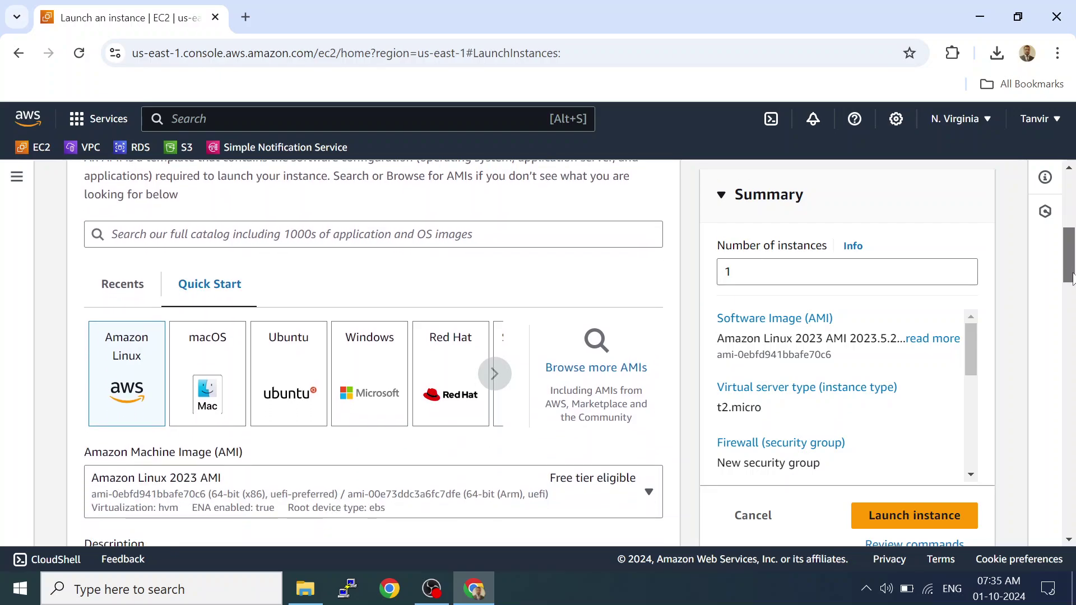
scroll(528, 322, down, 1)
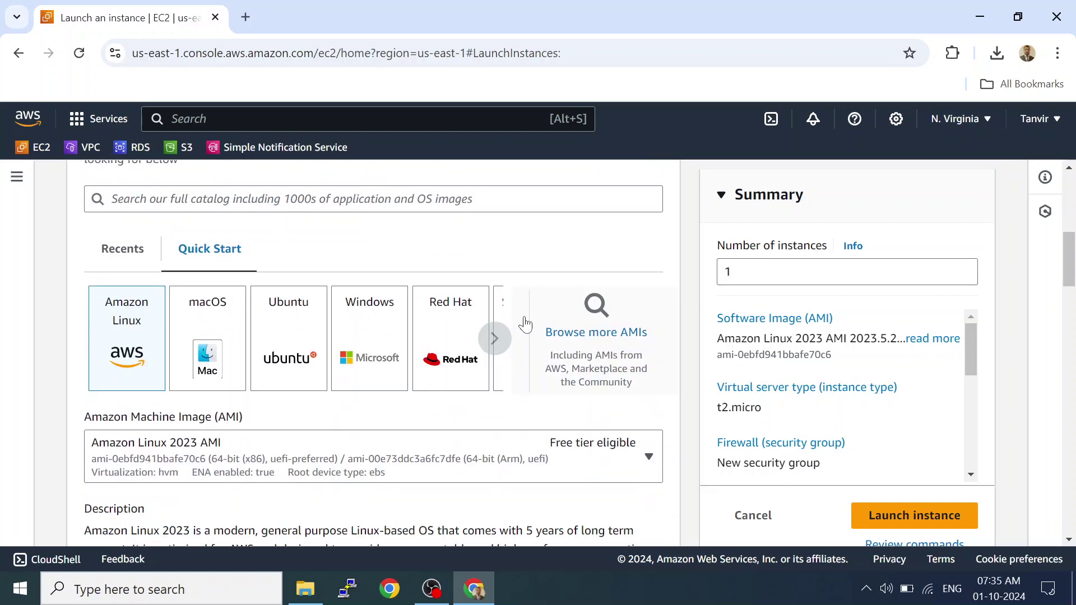
Select the Windows Quick Start image, keeping Microsoft Windows Server 2022 Base as the AMI.
click(361, 354)
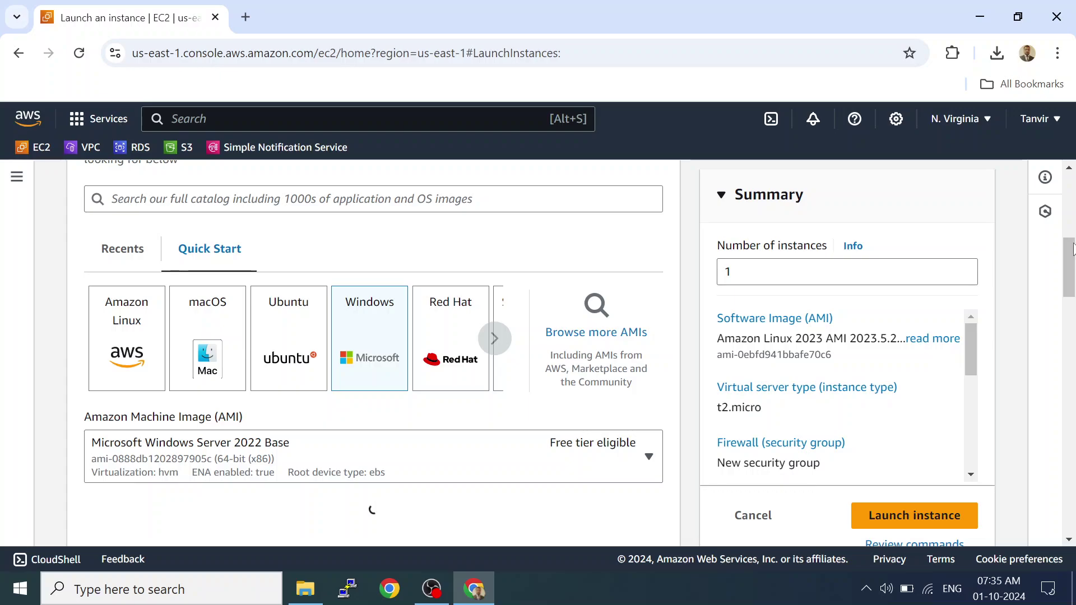
drag(1071, 249, 1071, 273)
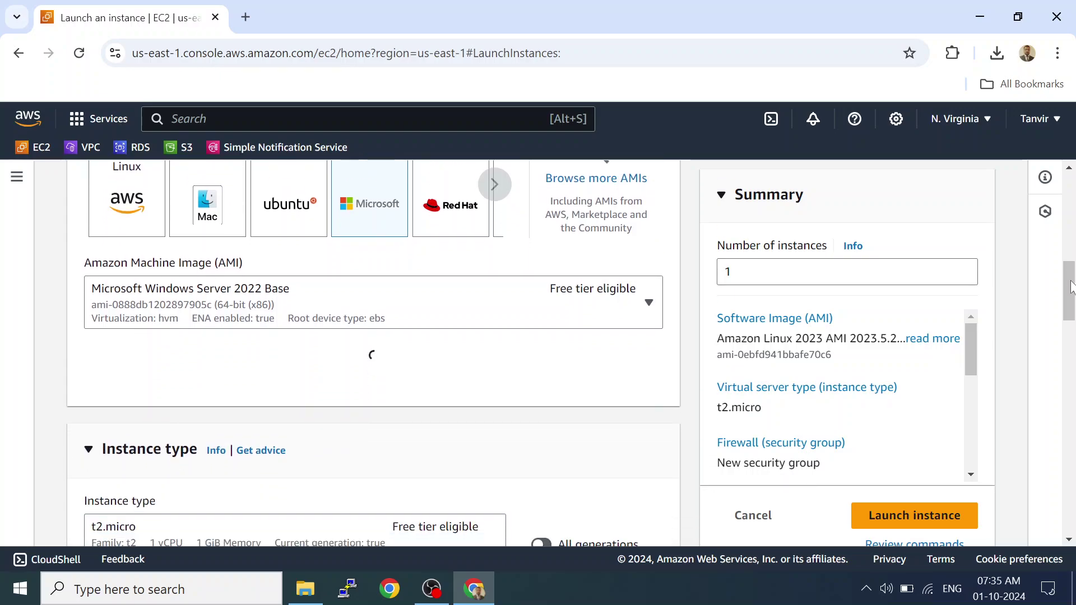
click(559, 319)
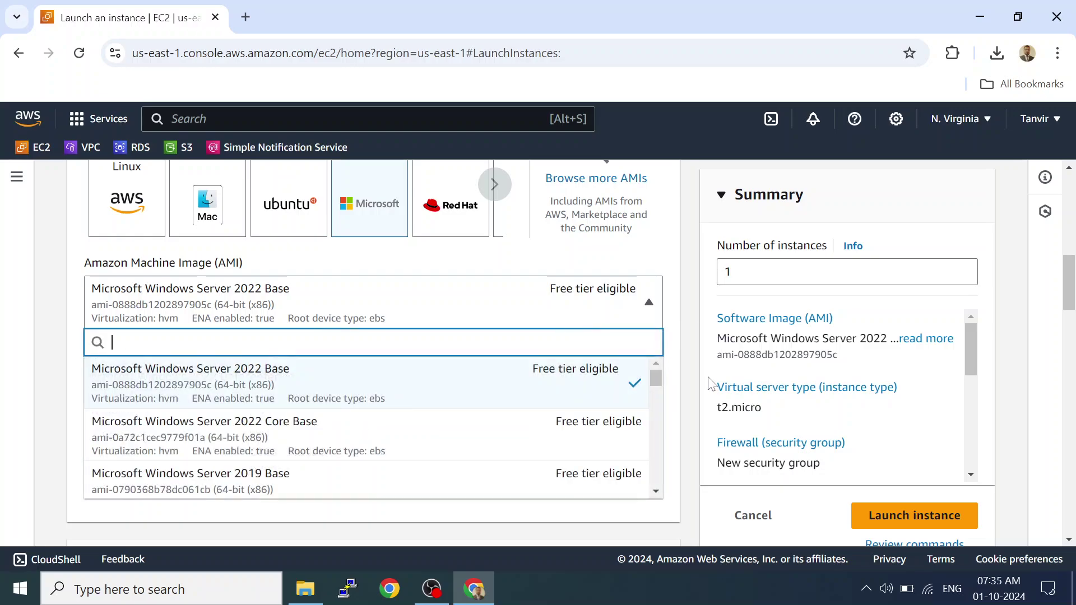
scroll(658, 496, down, 7)
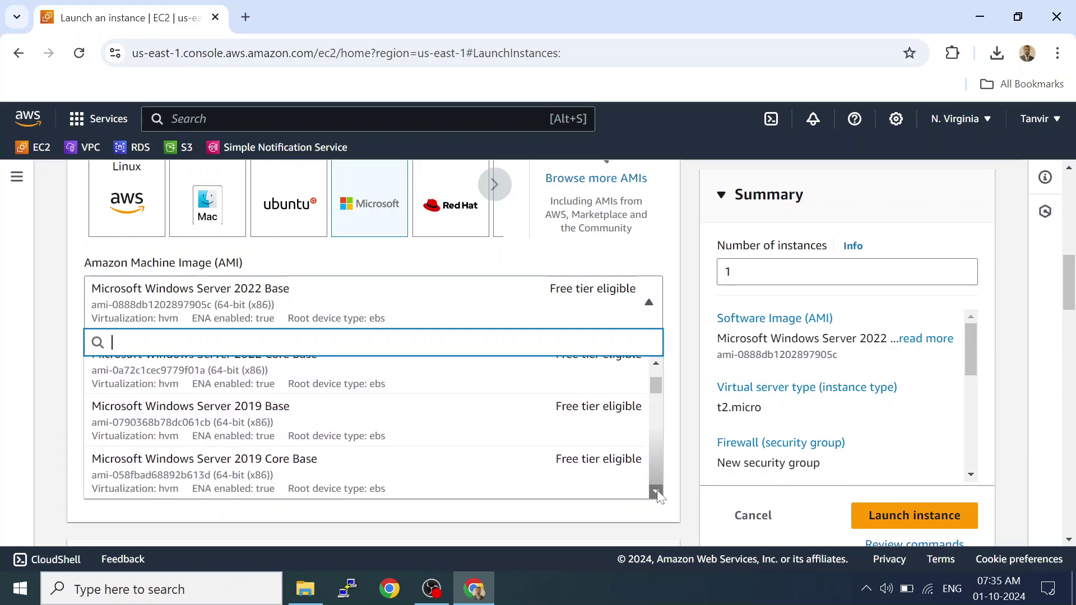
scroll(659, 496, down, 5)
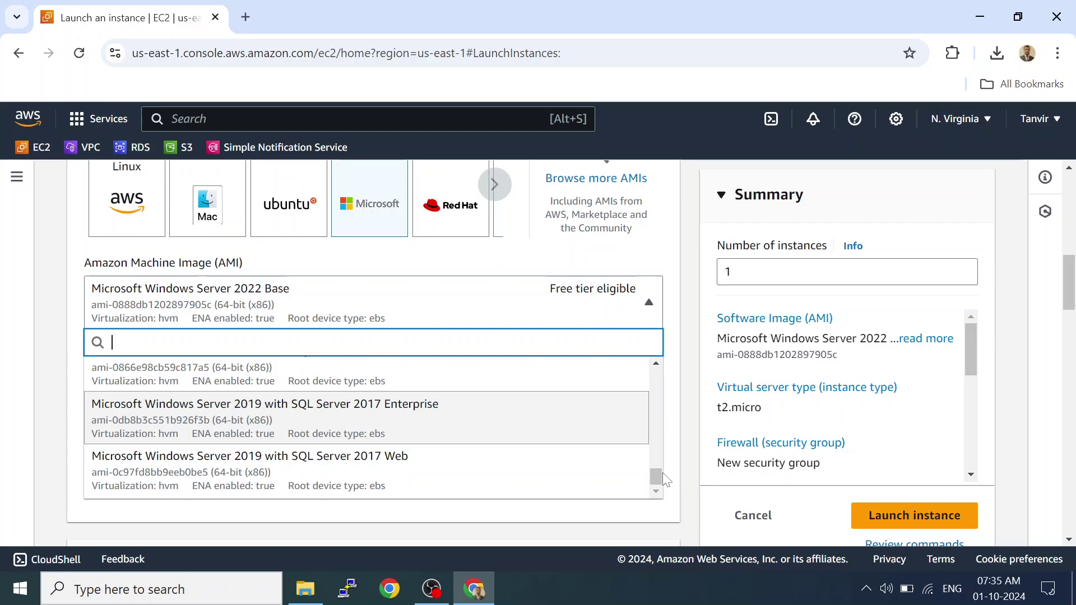
drag(656, 476, 667, 367)
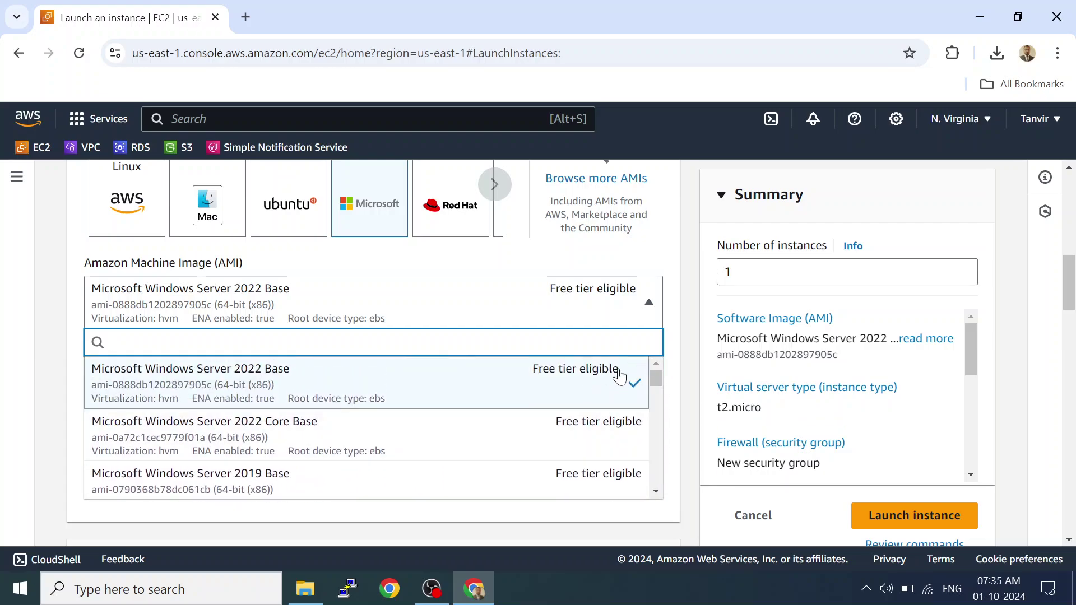
click(656, 252)
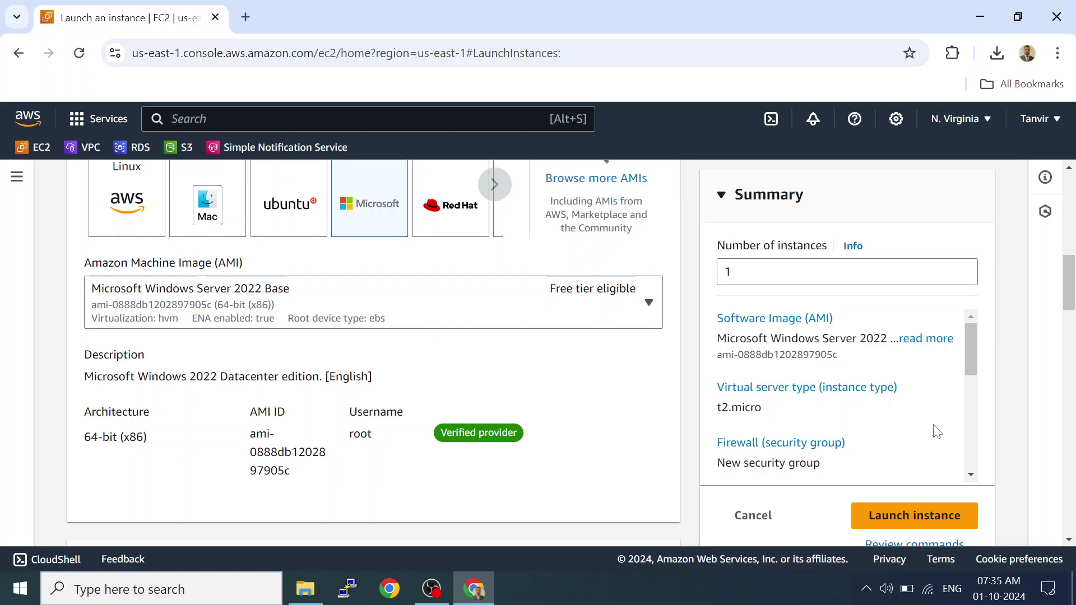
drag(1069, 275, 1060, 362)
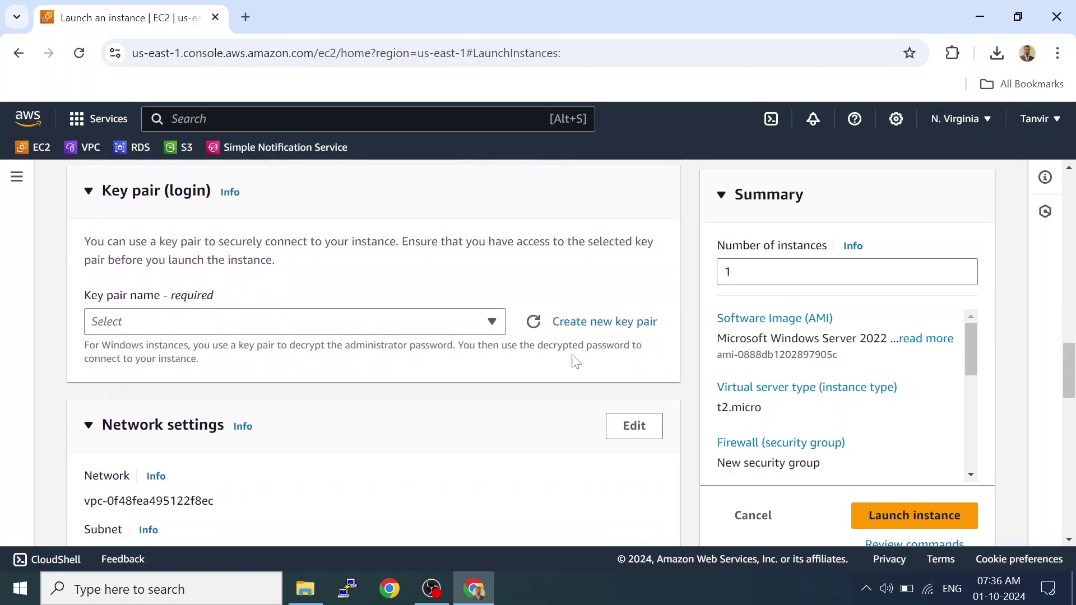
Create and download a new key pair named windows-key.
click(602, 324)
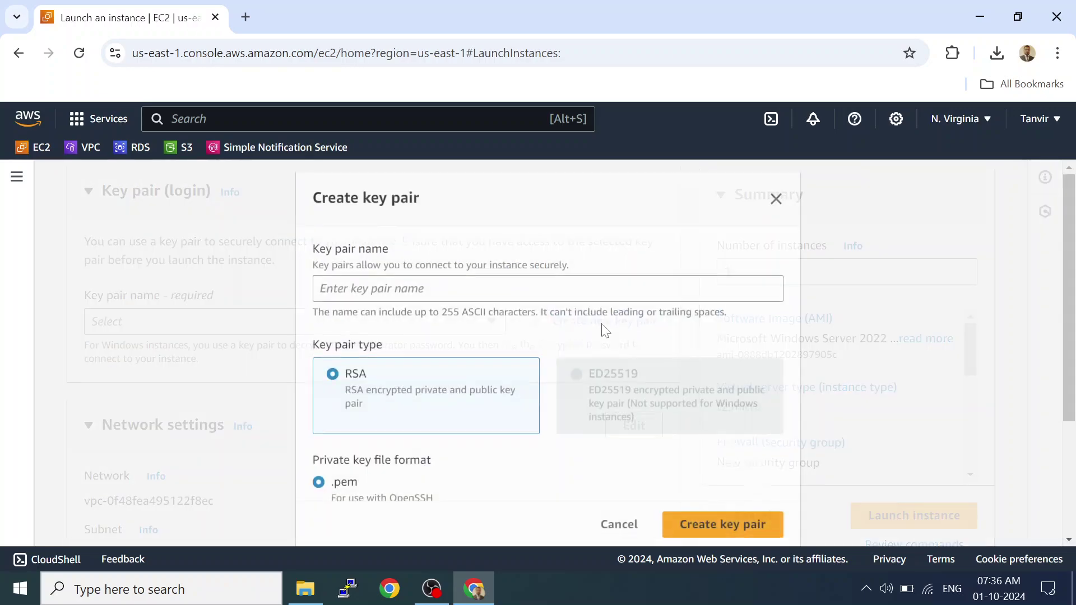
click(548, 287)
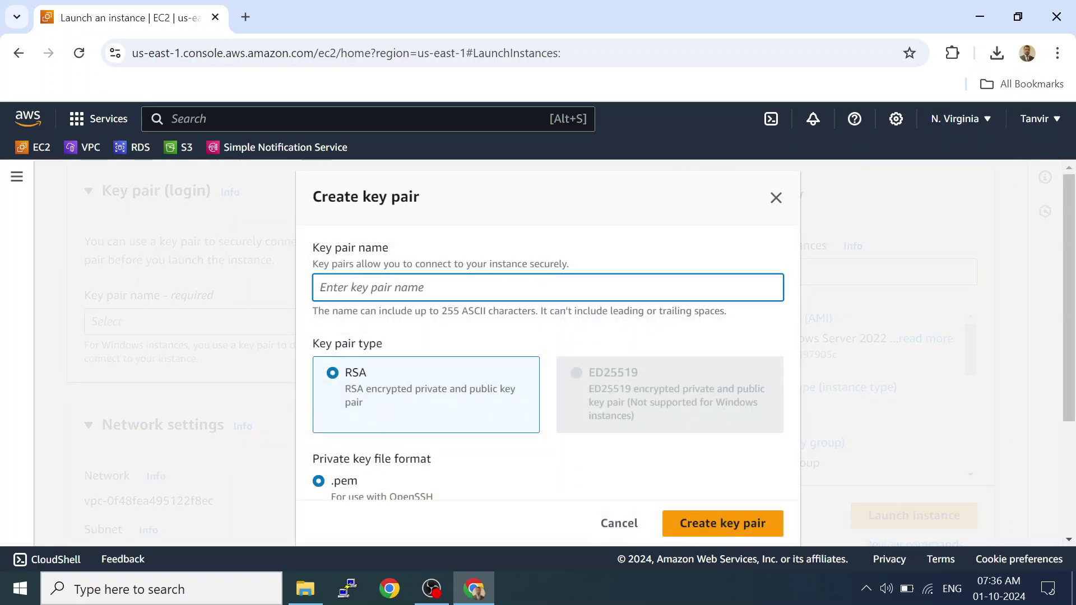
text(windows)
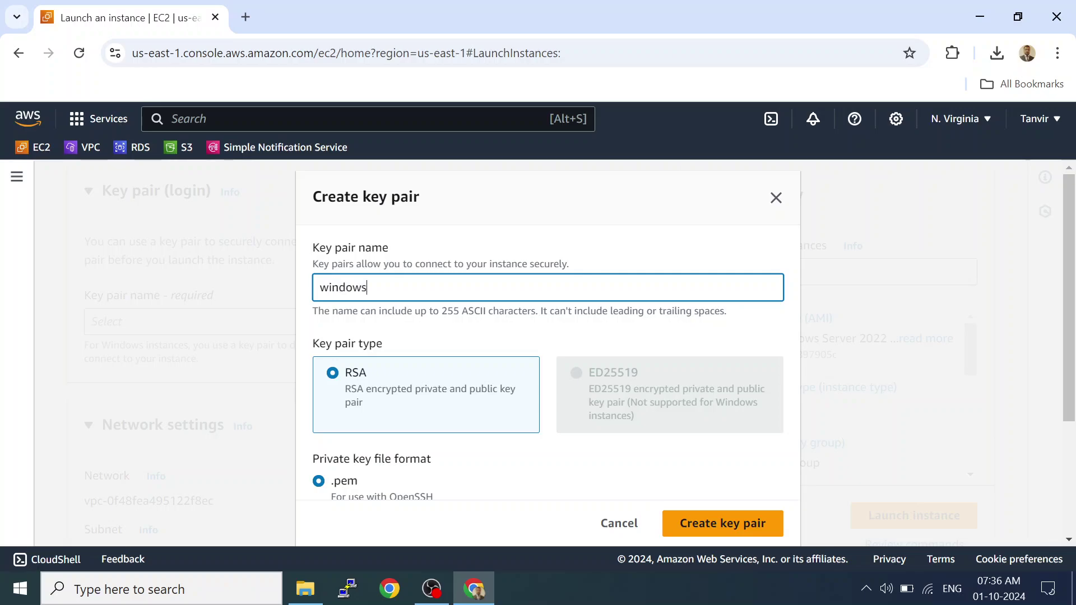
text(-key)
drag(1070, 314, 1070, 384)
click(741, 524)
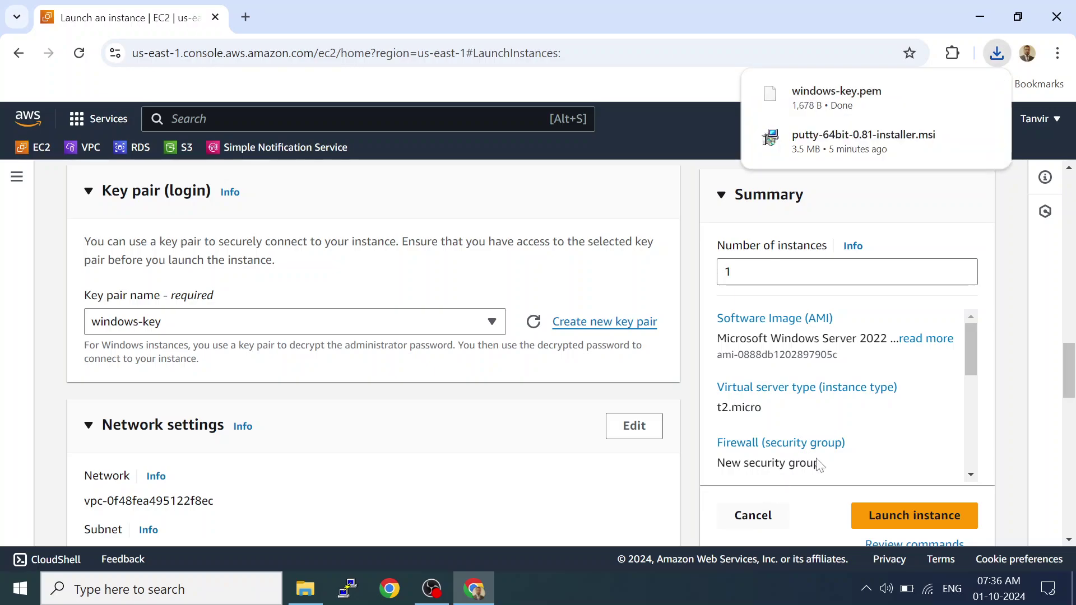
click(1071, 367)
drag(1071, 367, 1071, 435)
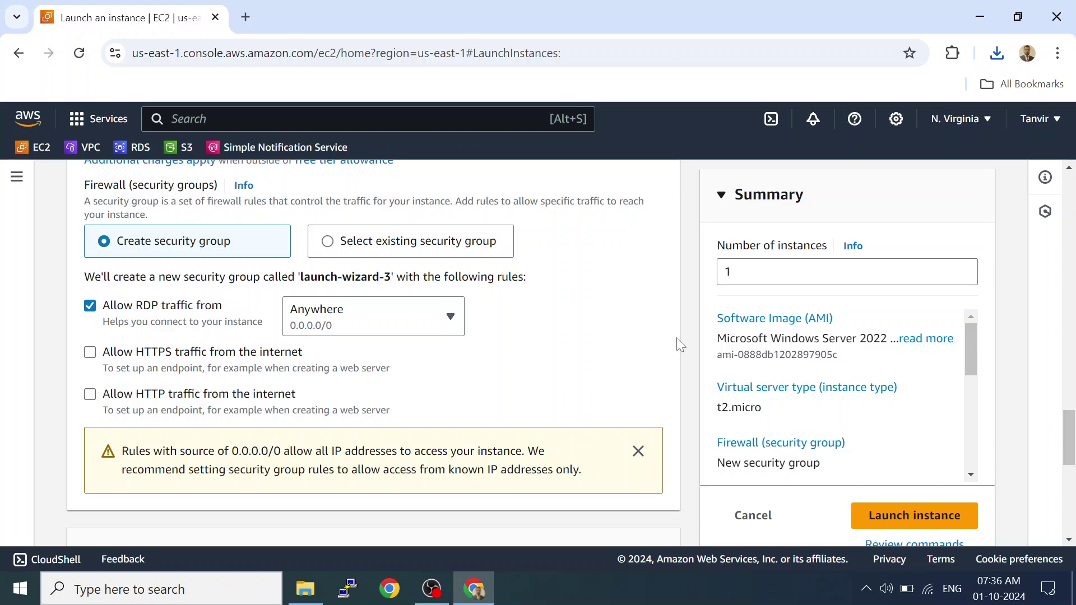
Review the remaining settings and launch the MyWindows-Server instance.
drag(1070, 432, 1072, 477)
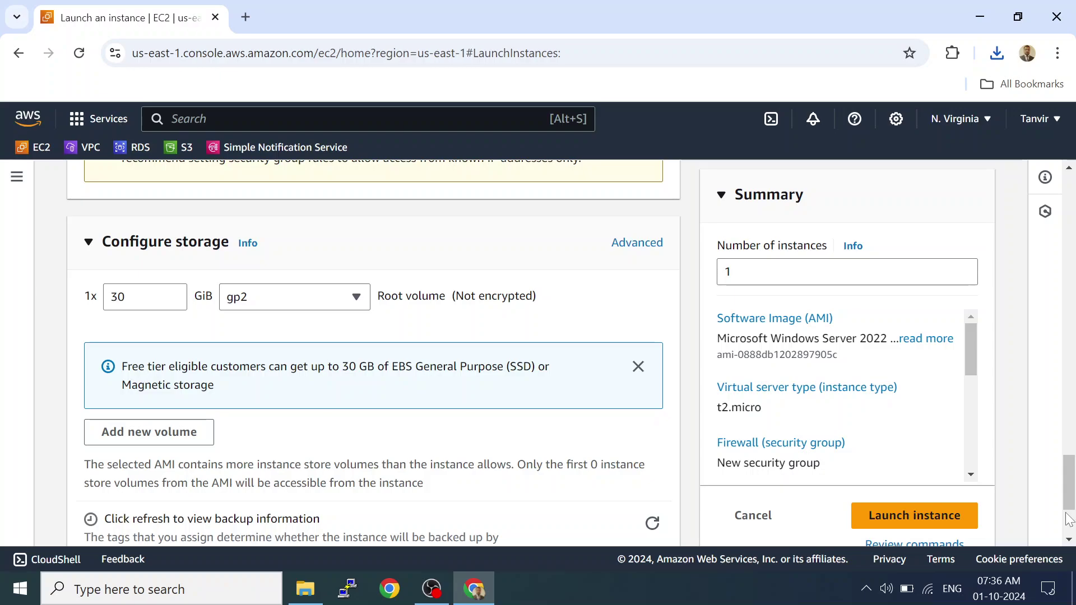
drag(1069, 496, 1071, 567)
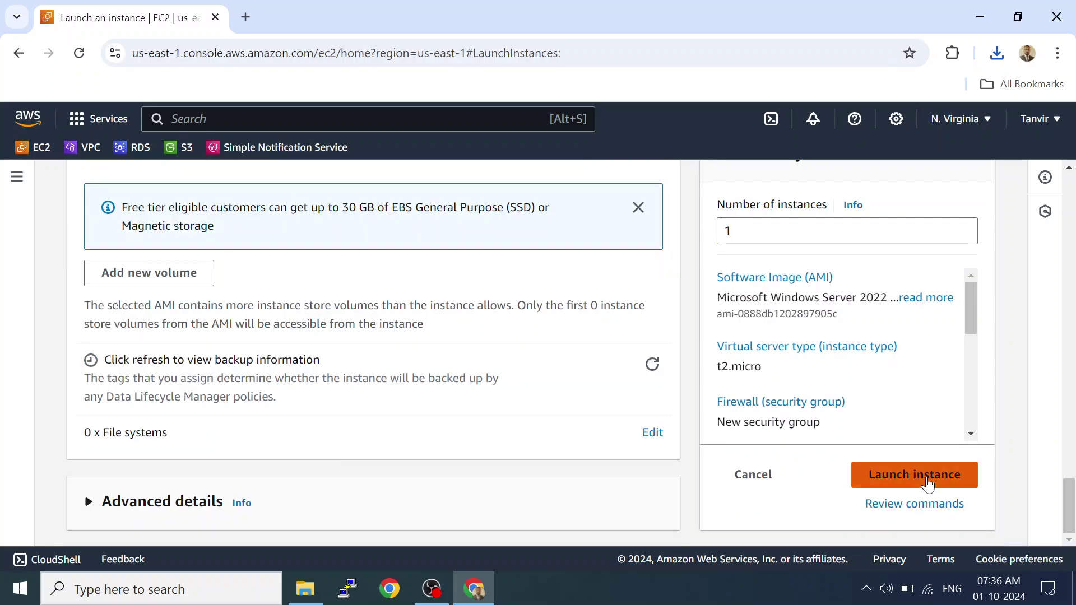
click(927, 483)
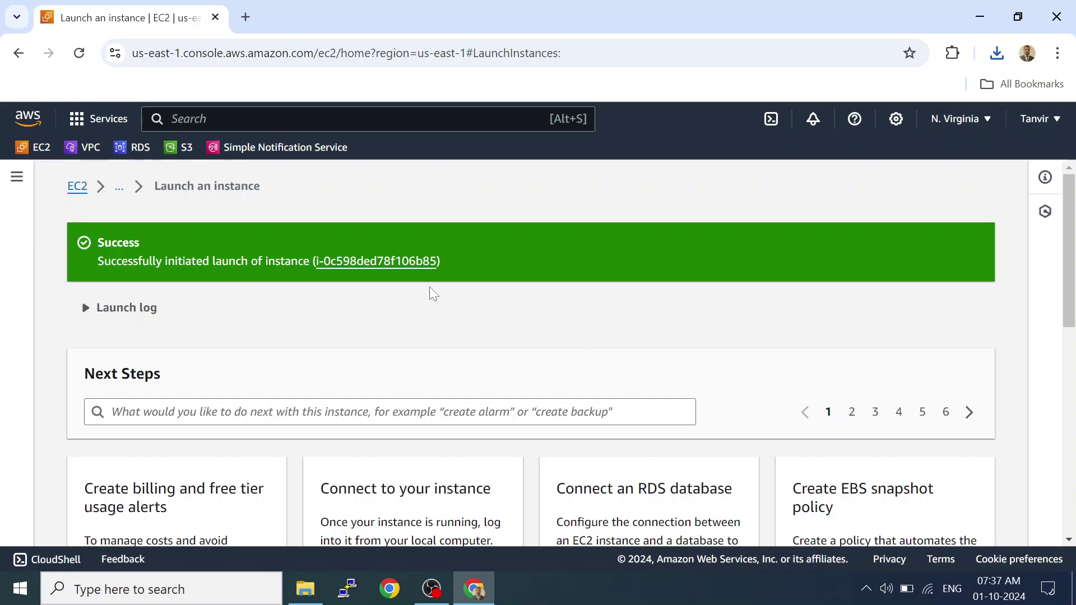
Refresh the EC2 Instances list and open the MyWindows-Server instance summary.
click(77, 187)
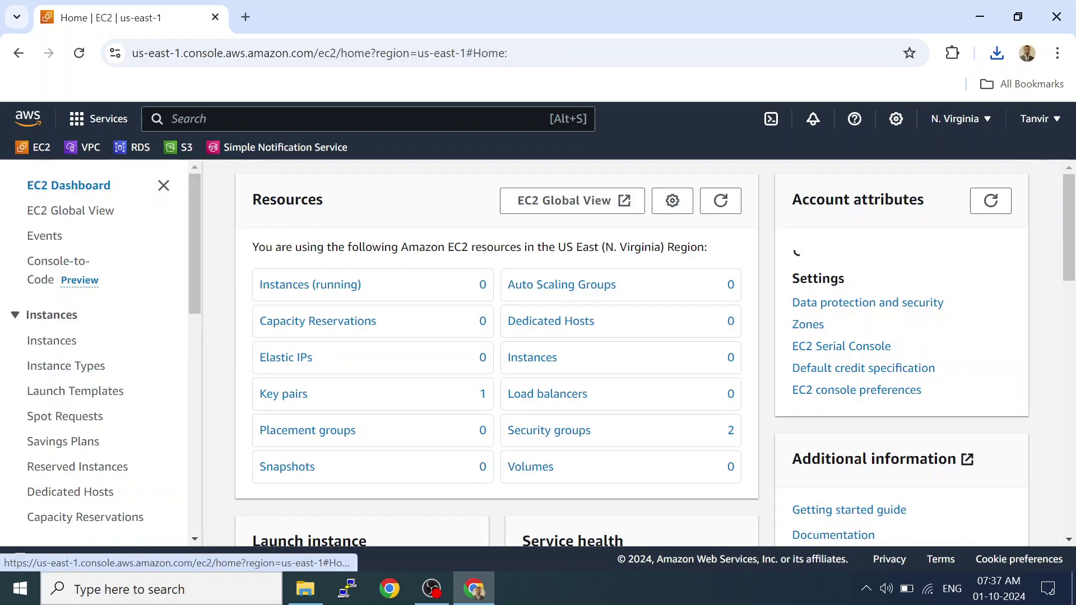
click(61, 341)
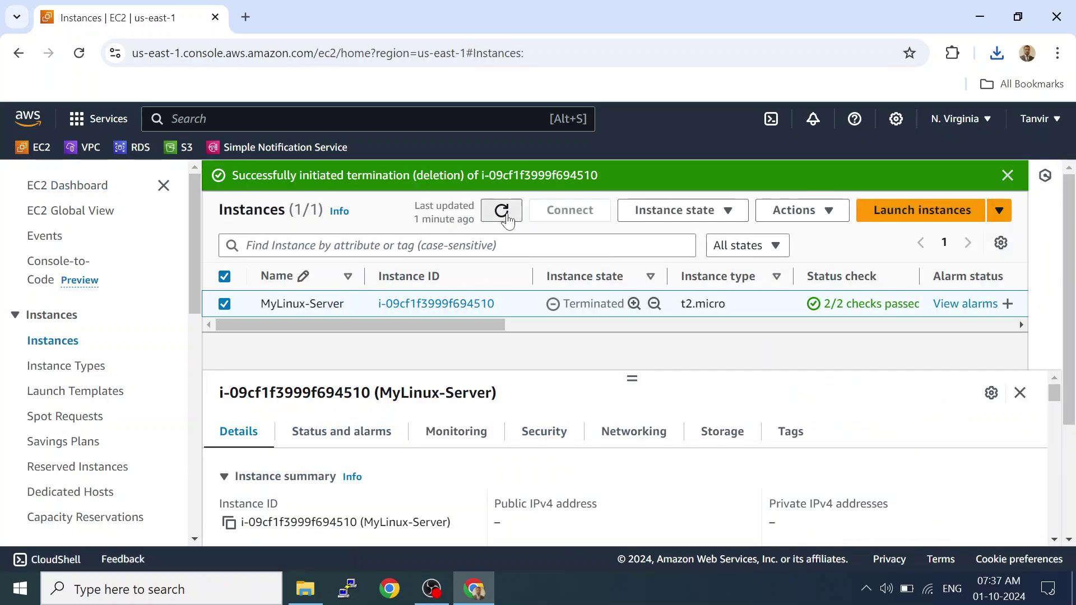
click(506, 217)
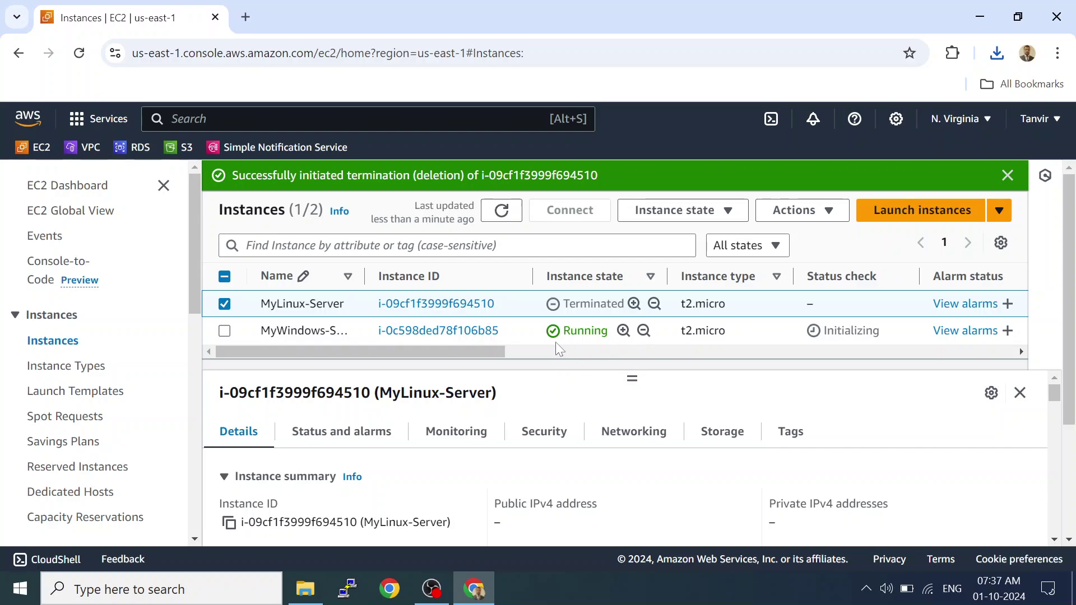
drag(491, 348, 250, 397)
click(424, 332)
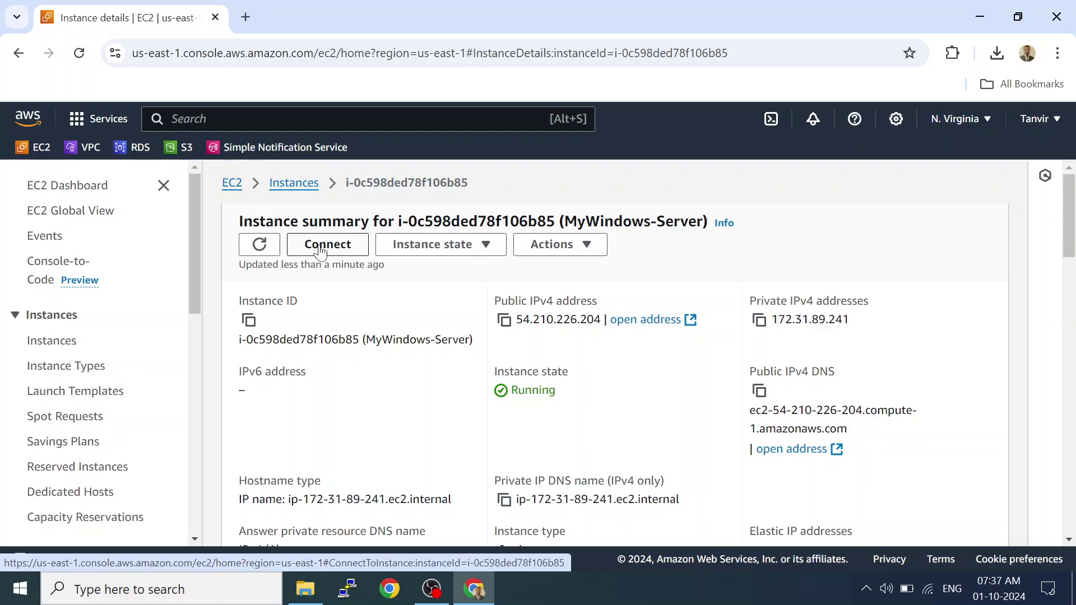
Open Connect for MyWindows-Server and show the RDP client public DNS and Administrator username.
click(320, 251)
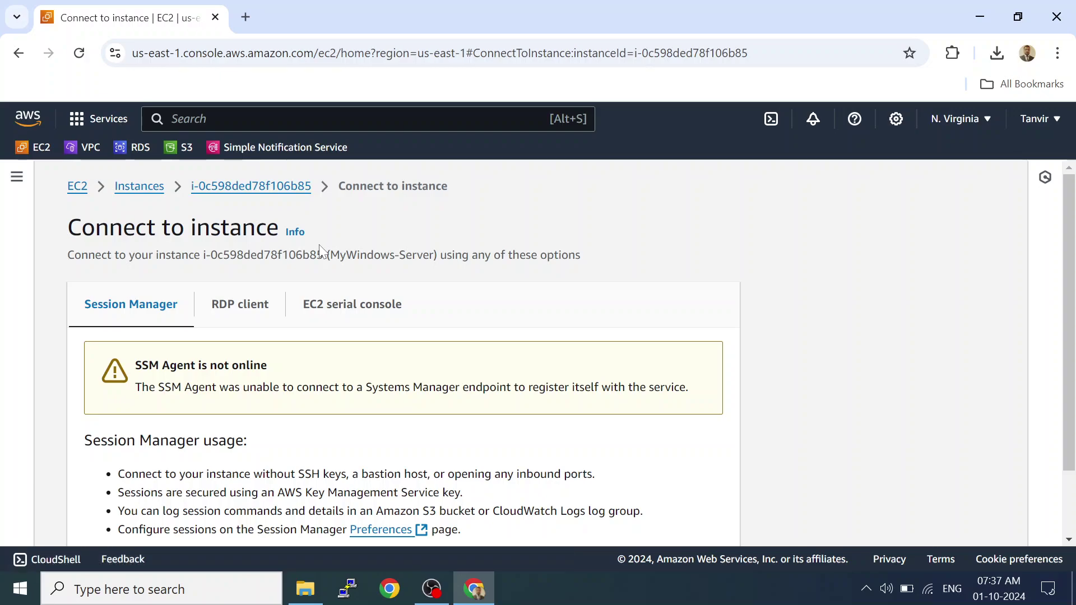
drag(1072, 229, 1071, 297)
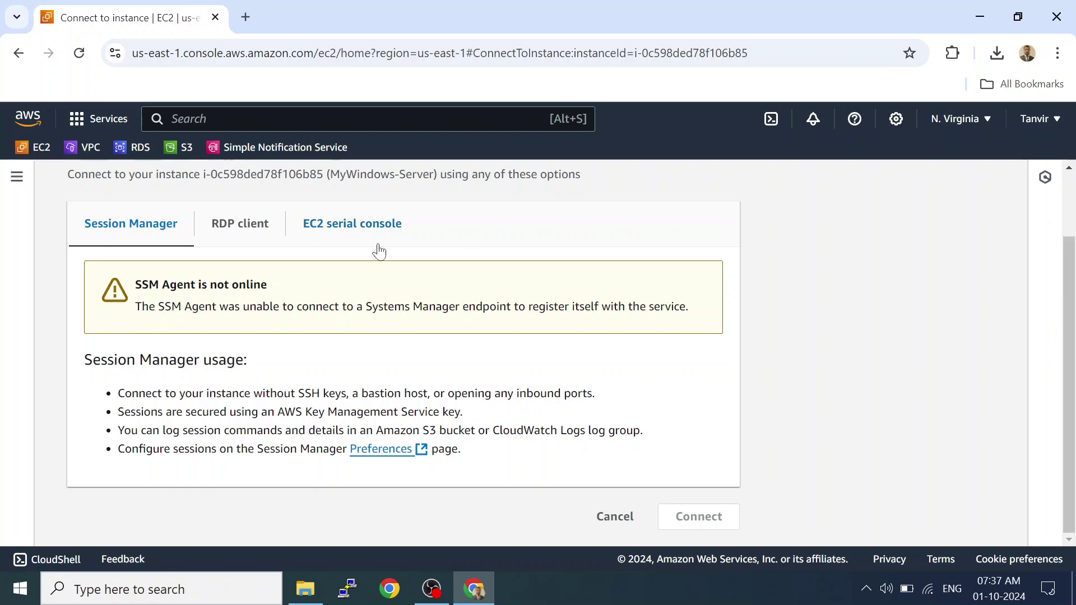
click(254, 233)
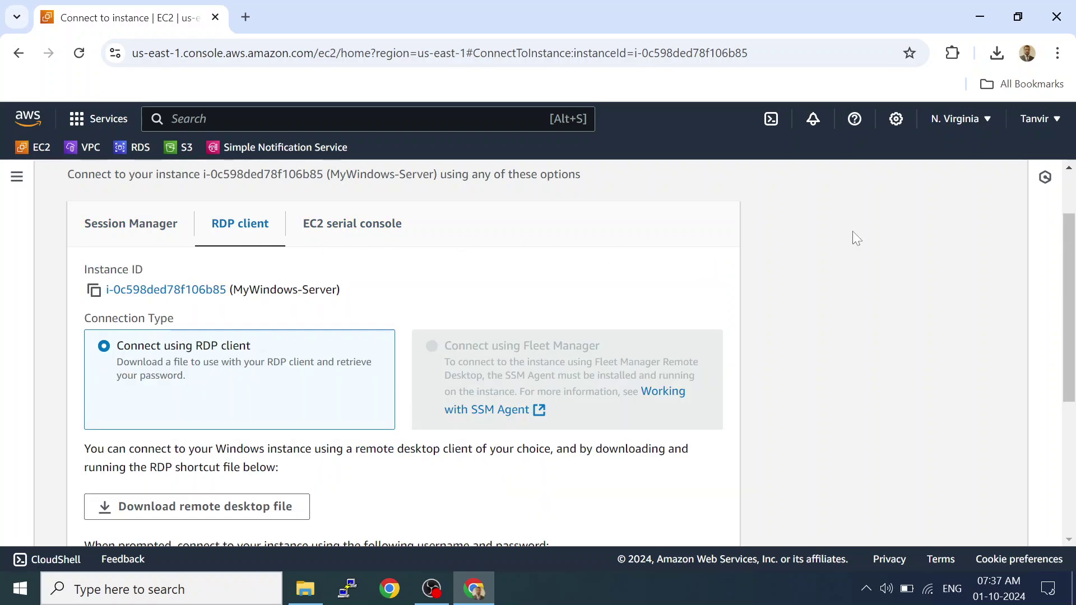
drag(1069, 241, 1068, 290)
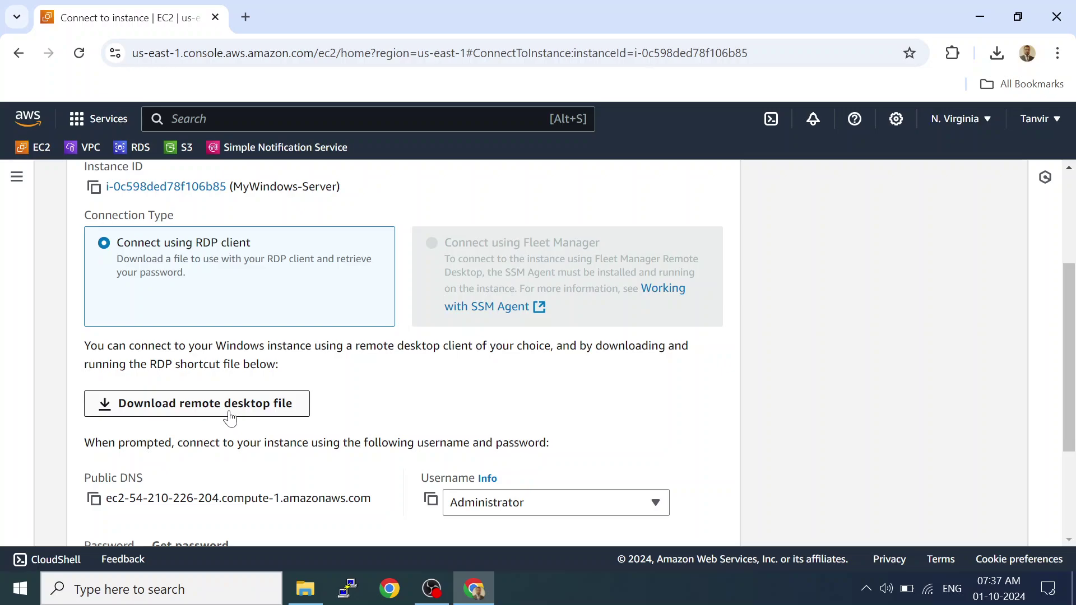
key(super+r)
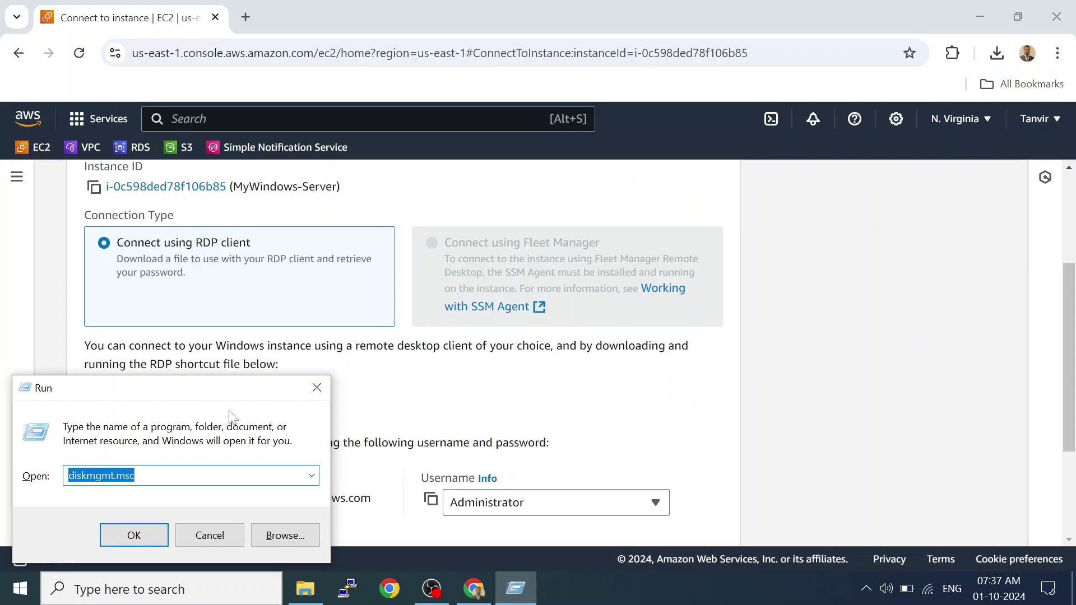
text(mstsc)
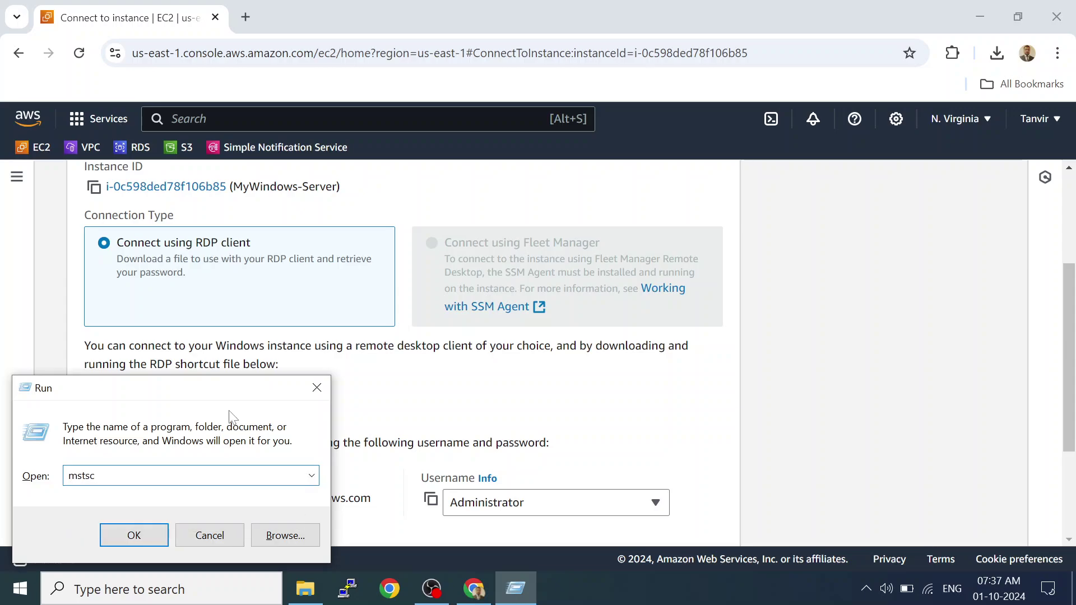
key(Return)
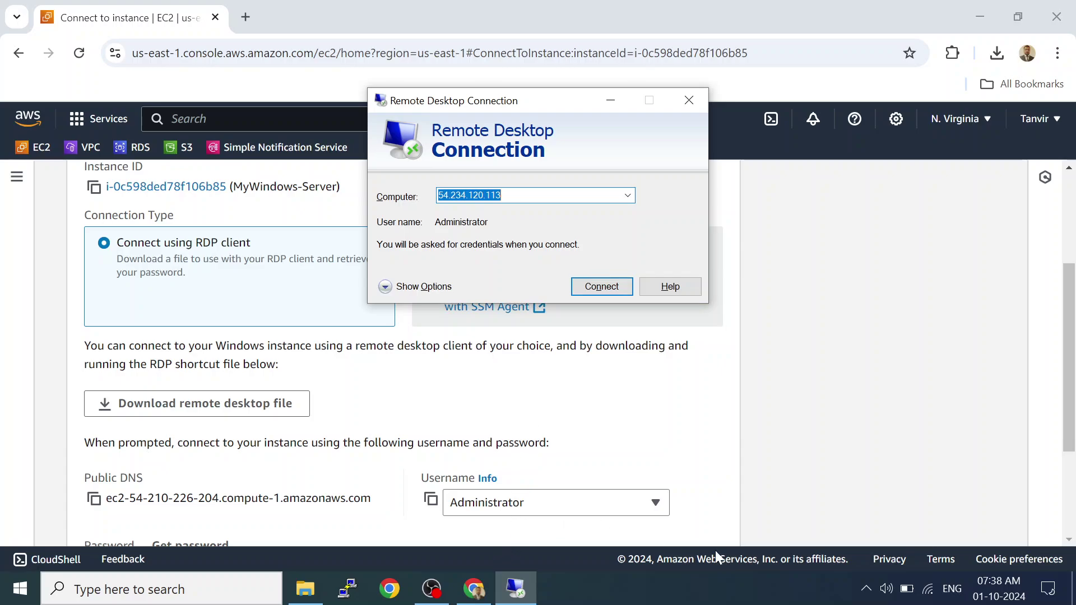
click(689, 101)
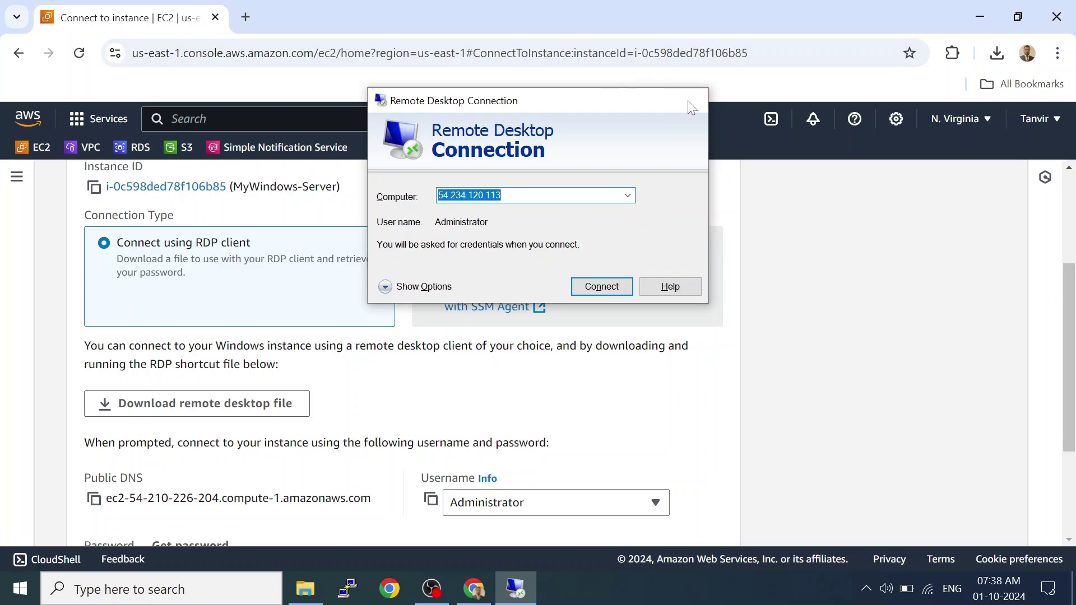
Download the MyWindows-Server.rdp remote desktop file and try Get password.
scroll(1024, 311, down, 3)
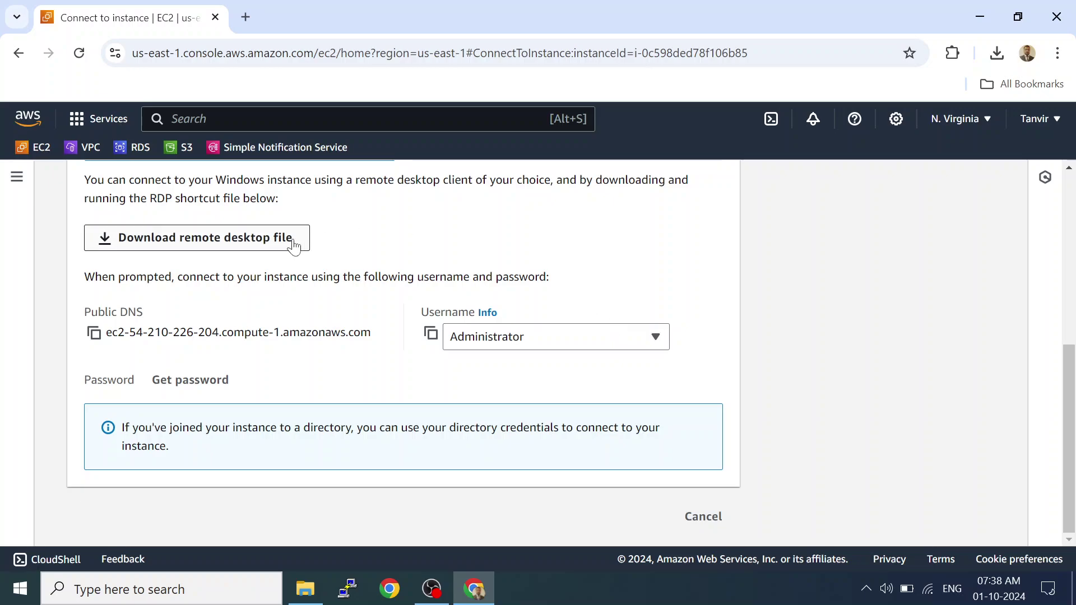
click(218, 248)
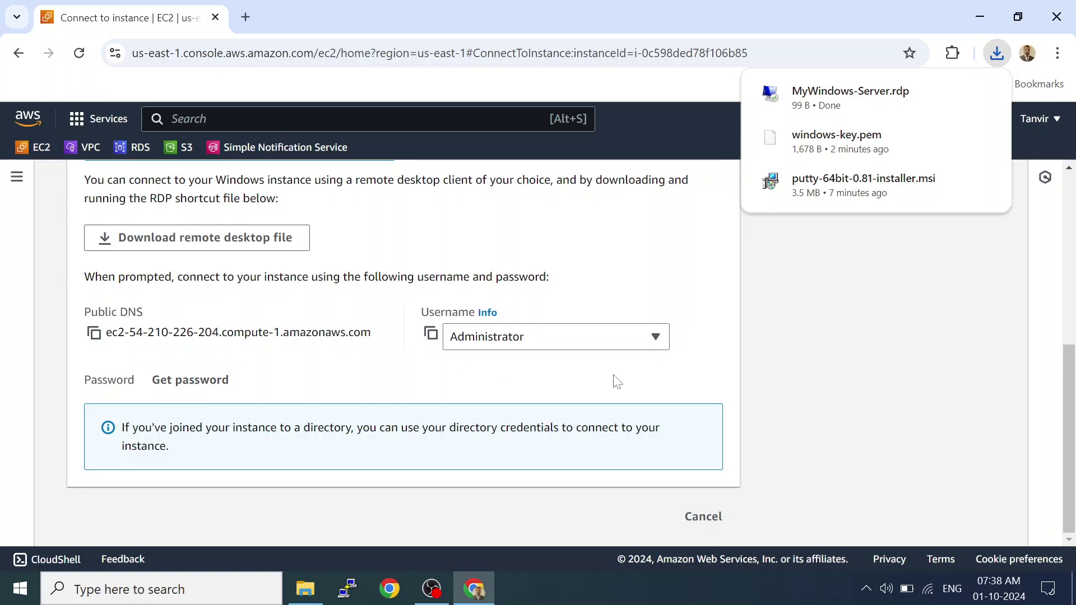
click(205, 381)
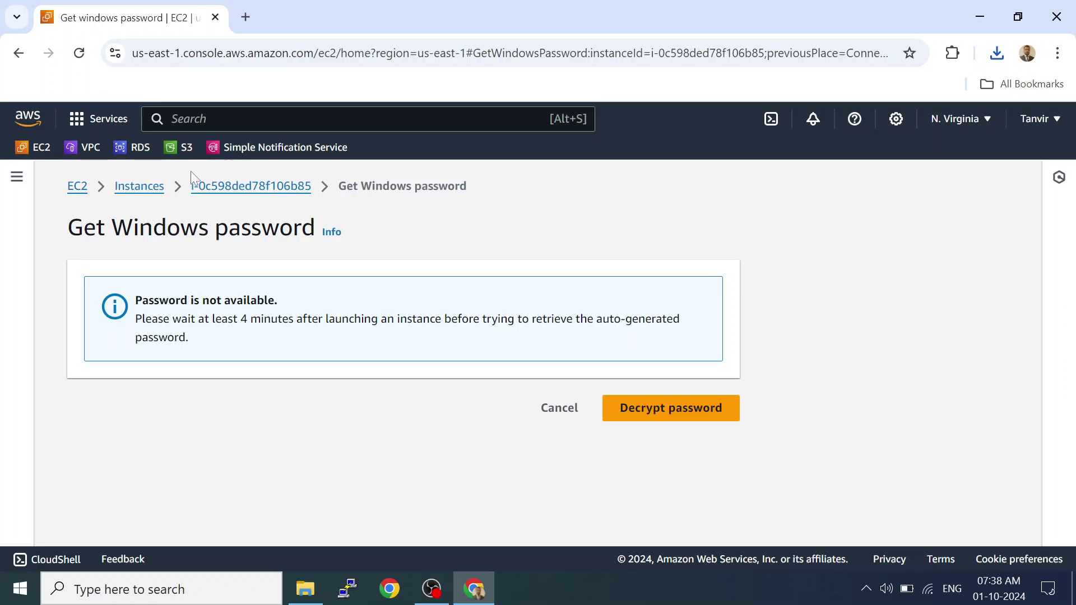
Return to the MyWindows-Server instance summary and refresh its status twice.
click(211, 194)
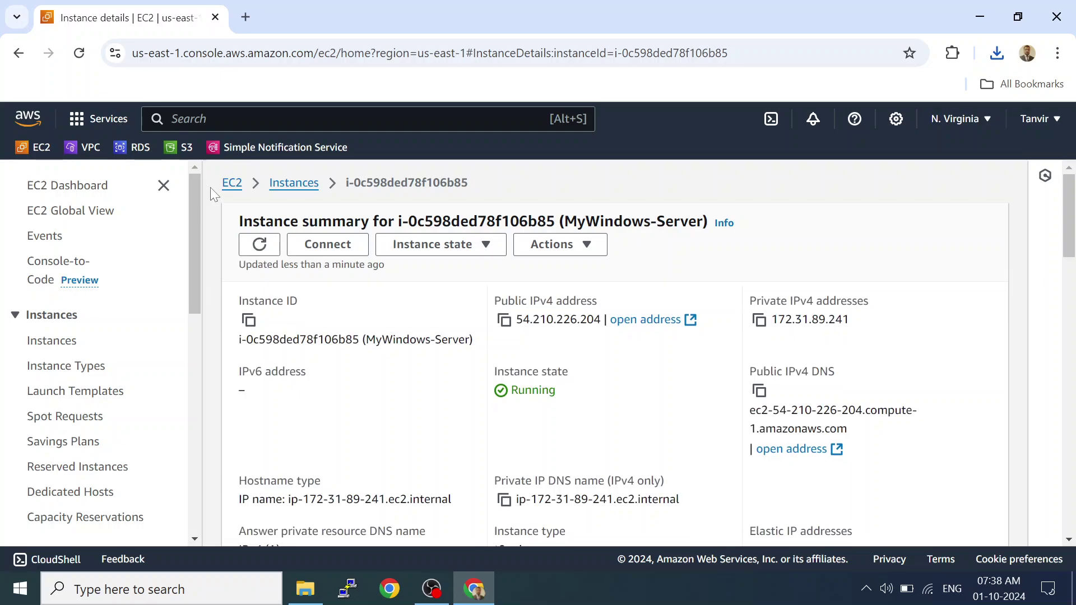
click(255, 245)
click(257, 249)
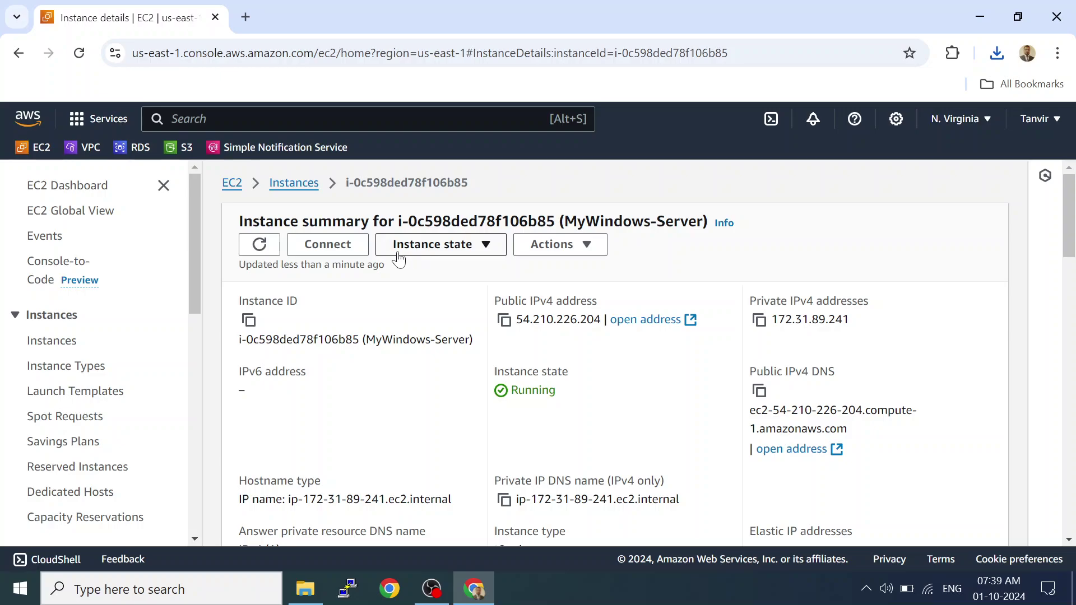
Retry Get password from the RDP client connection options; it's still unavailable.
click(330, 247)
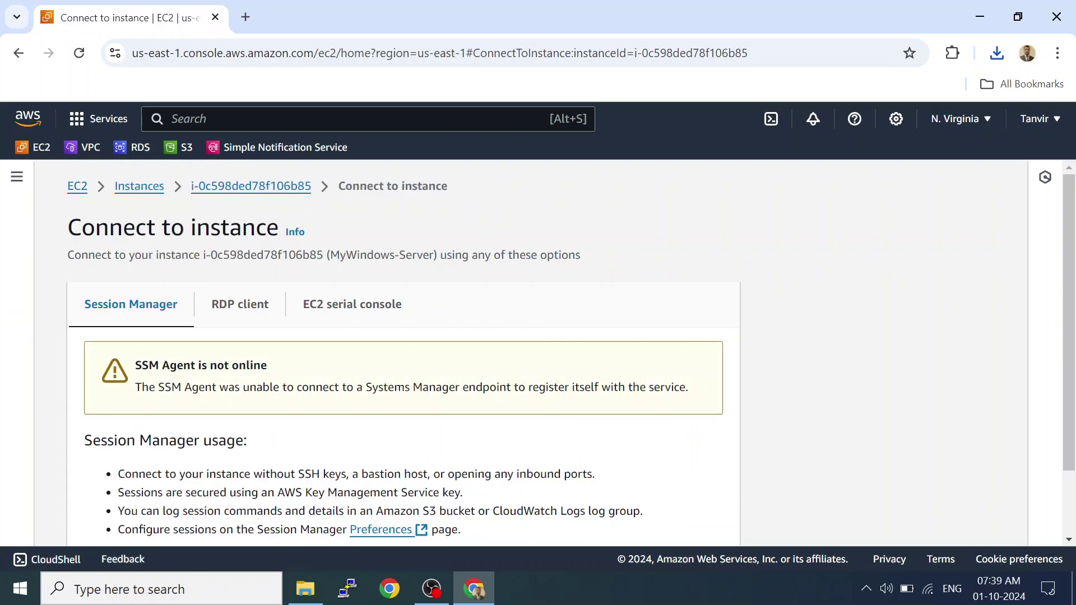
click(262, 312)
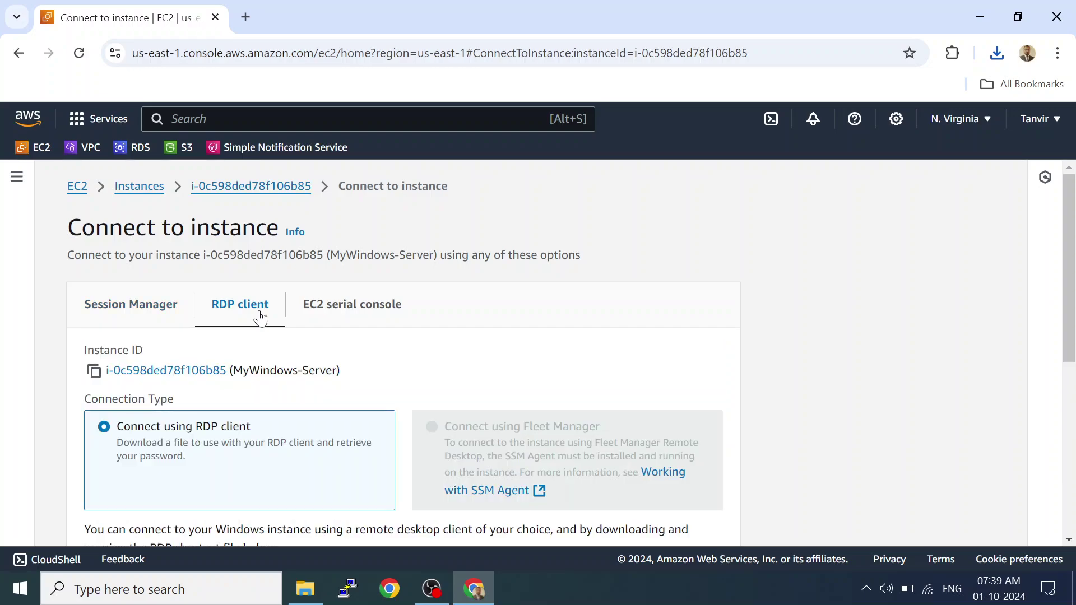
scroll(953, 504, down, 6)
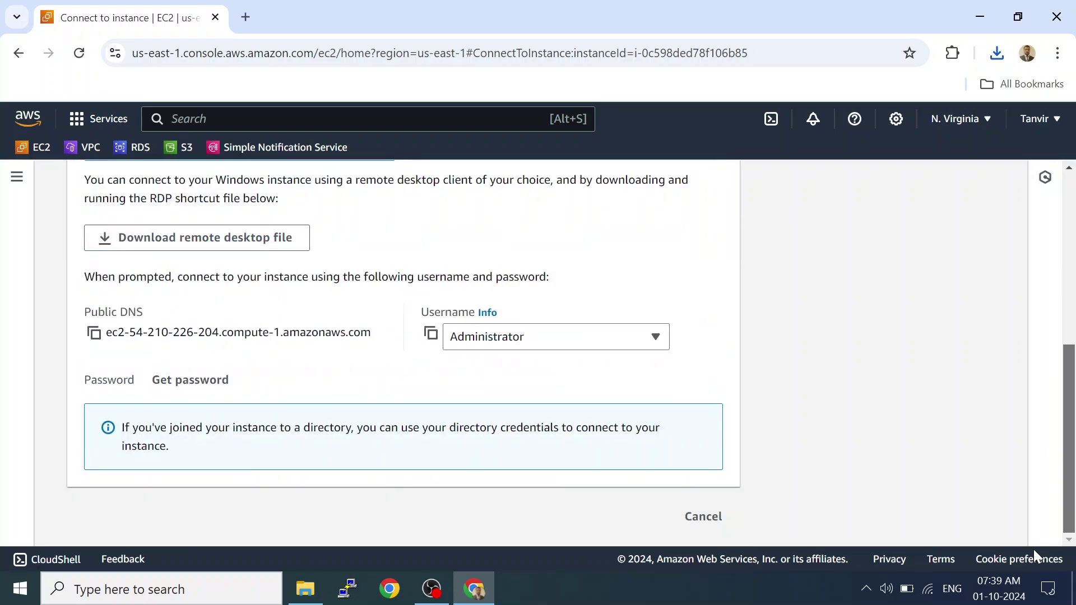
click(186, 384)
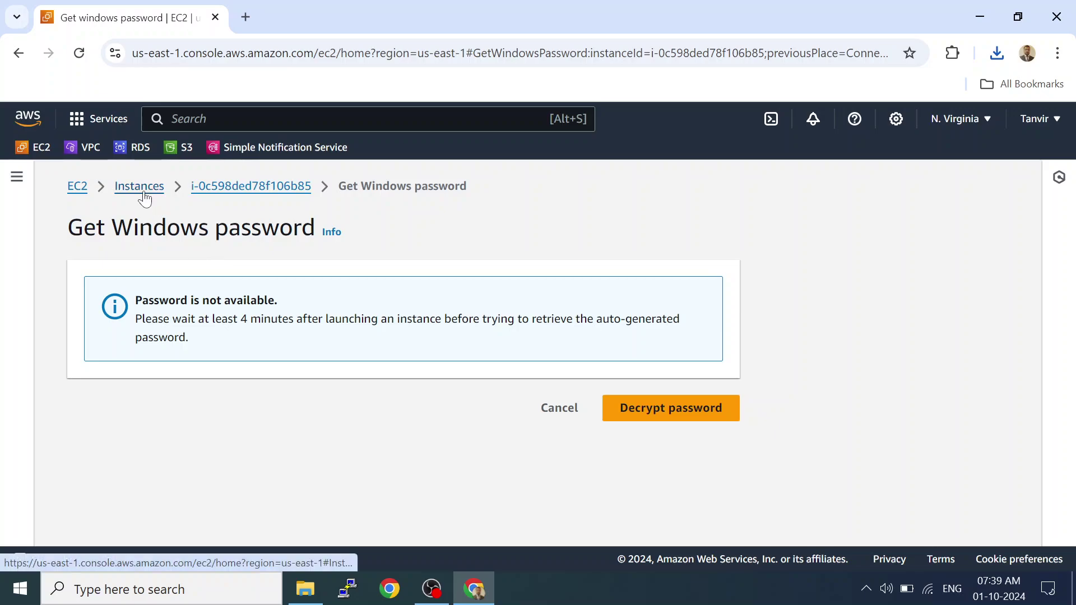
drag(144, 198, 314, 336)
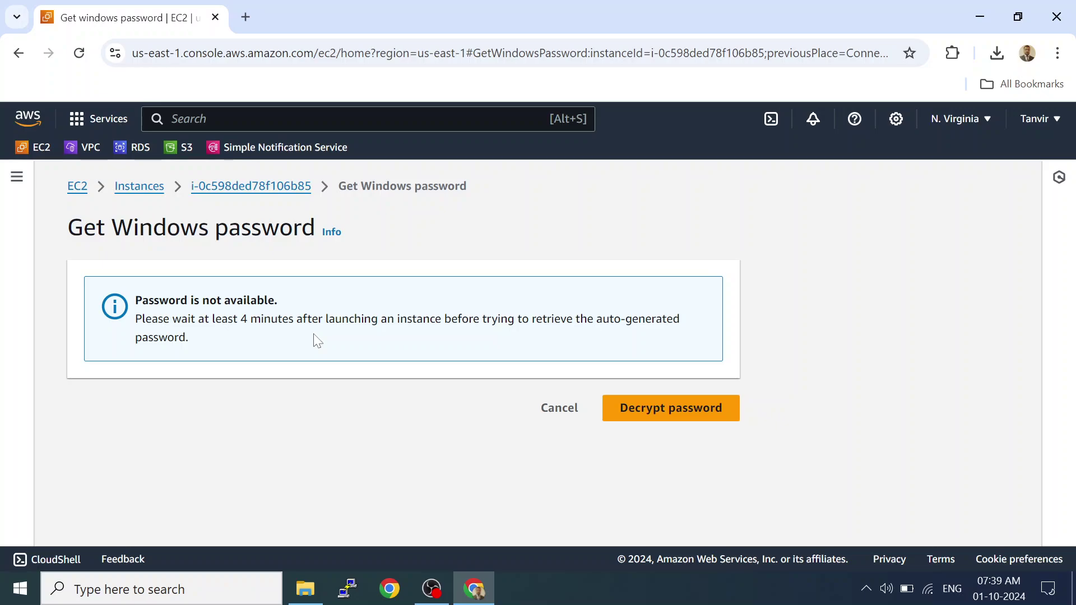
Go back to the Instances list and refresh it twice.
click(143, 192)
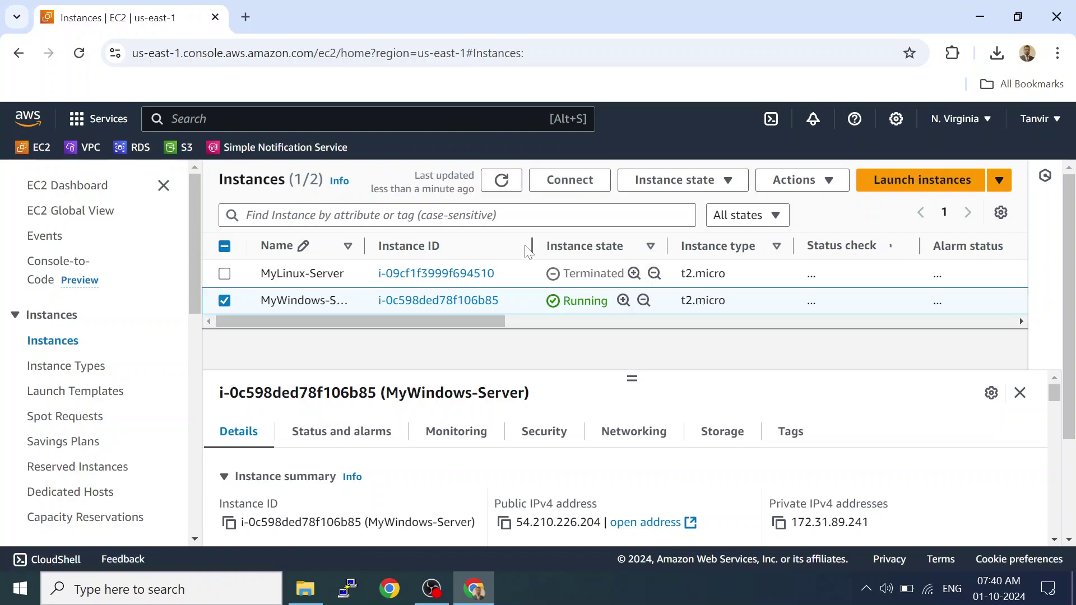
click(500, 180)
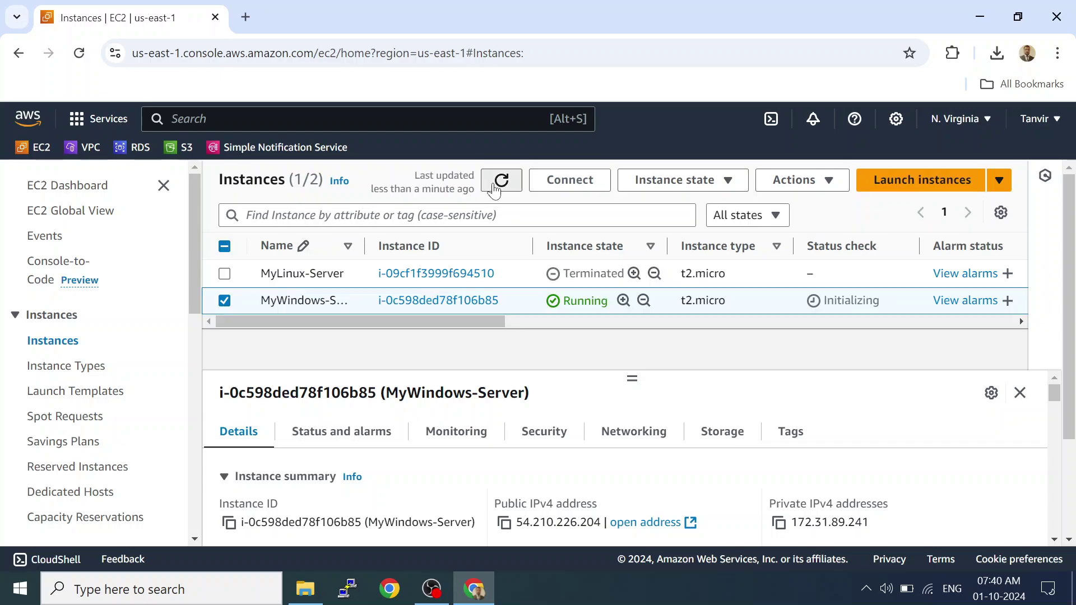
click(500, 180)
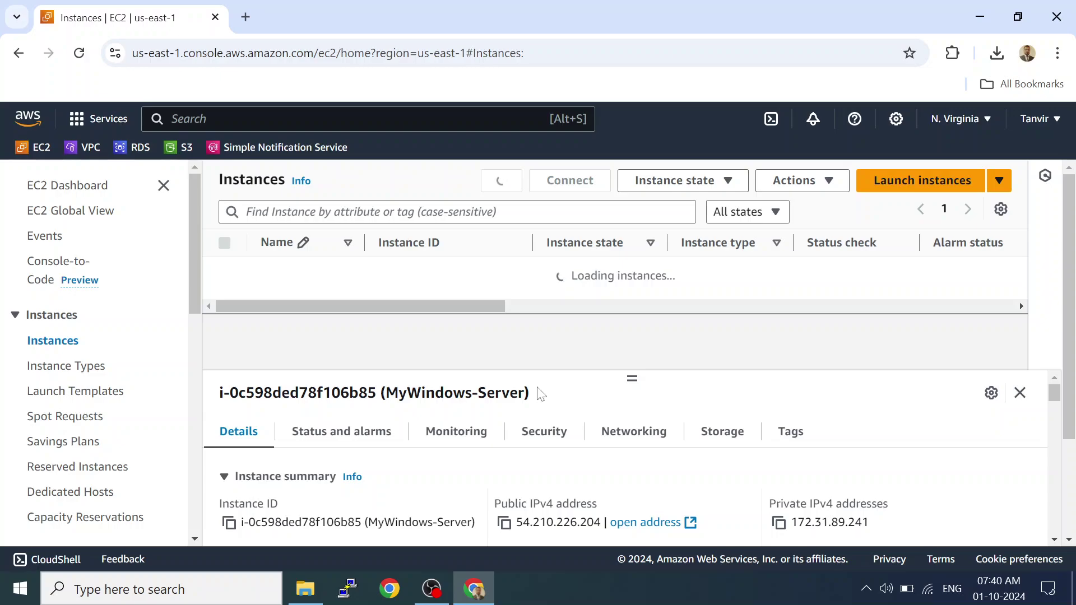
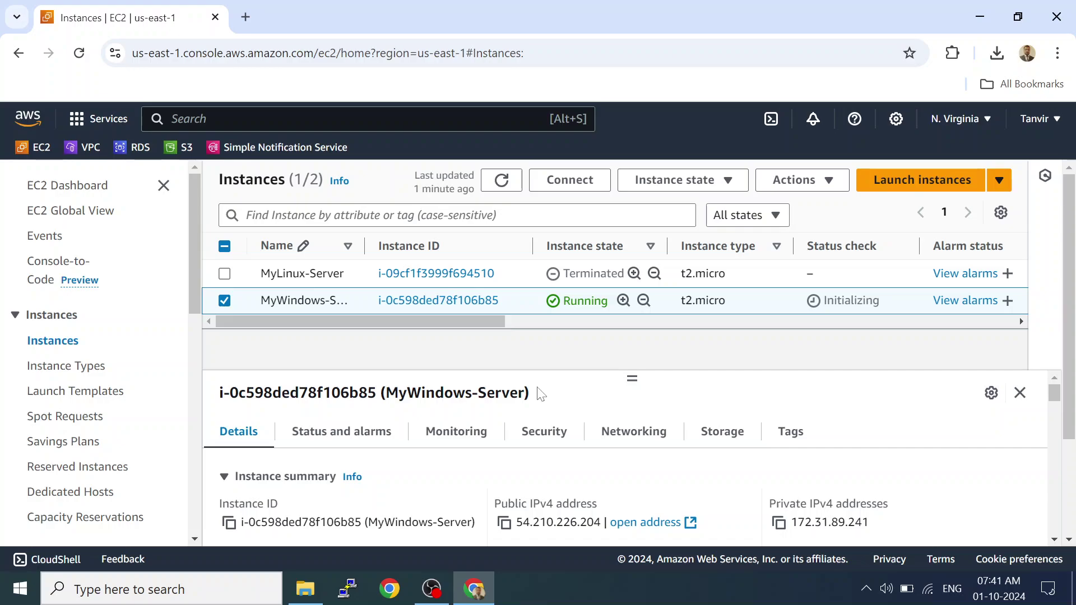
Refresh the Instances list until MyWindows-Server shows Running with 2/2 checks passed.
click(500, 177)
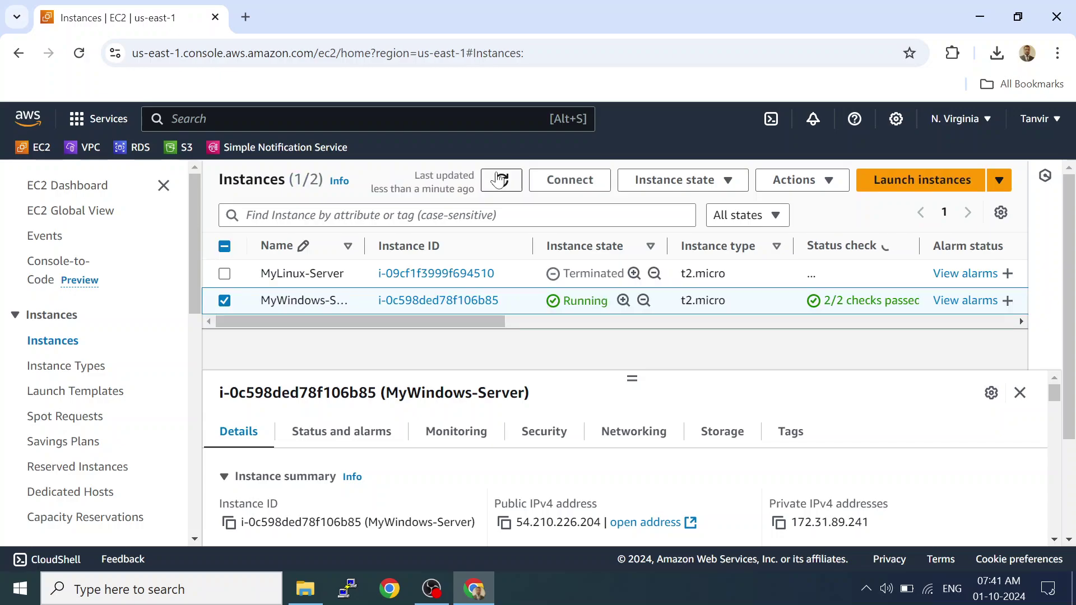
Open MyWindows-Server's RDP client connect options and try Get password; it's still unavailable.
click(434, 302)
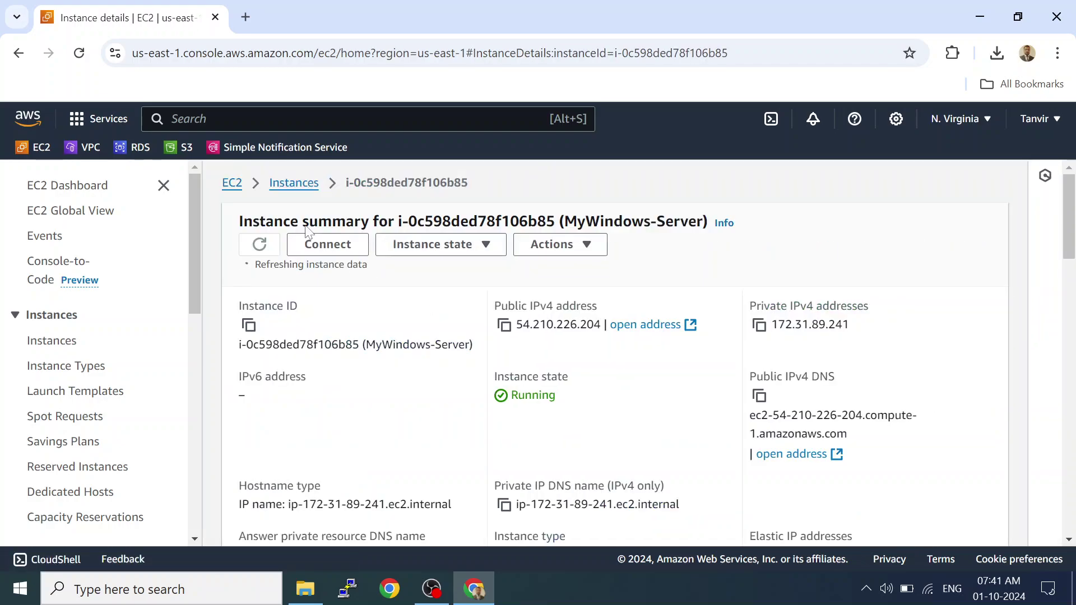
click(324, 242)
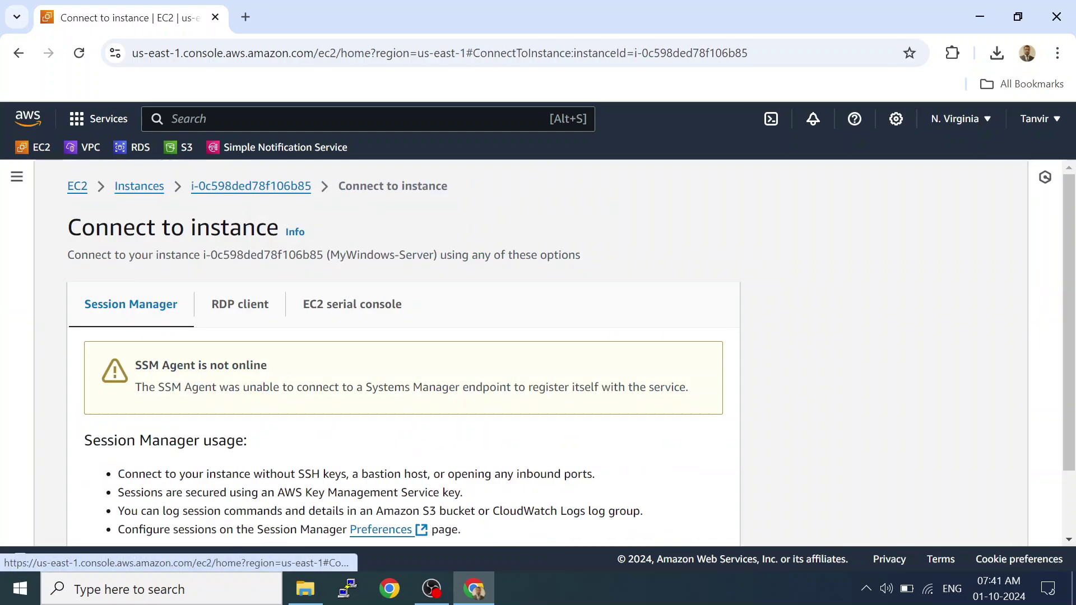
click(251, 313)
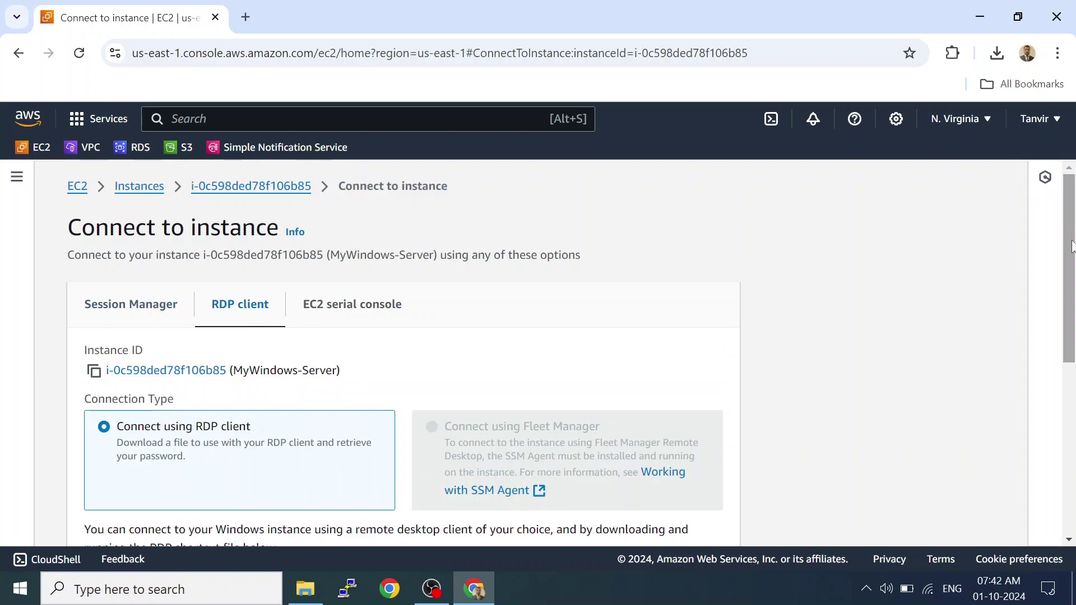
scroll(1057, 388, down, 5)
scroll(1057, 387, down, 1)
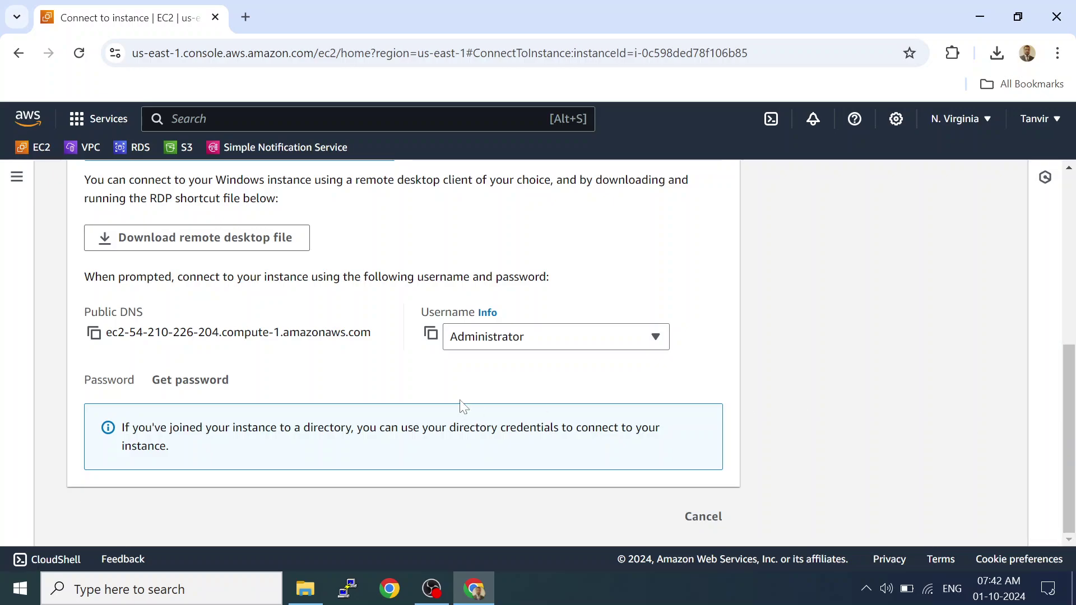
click(207, 391)
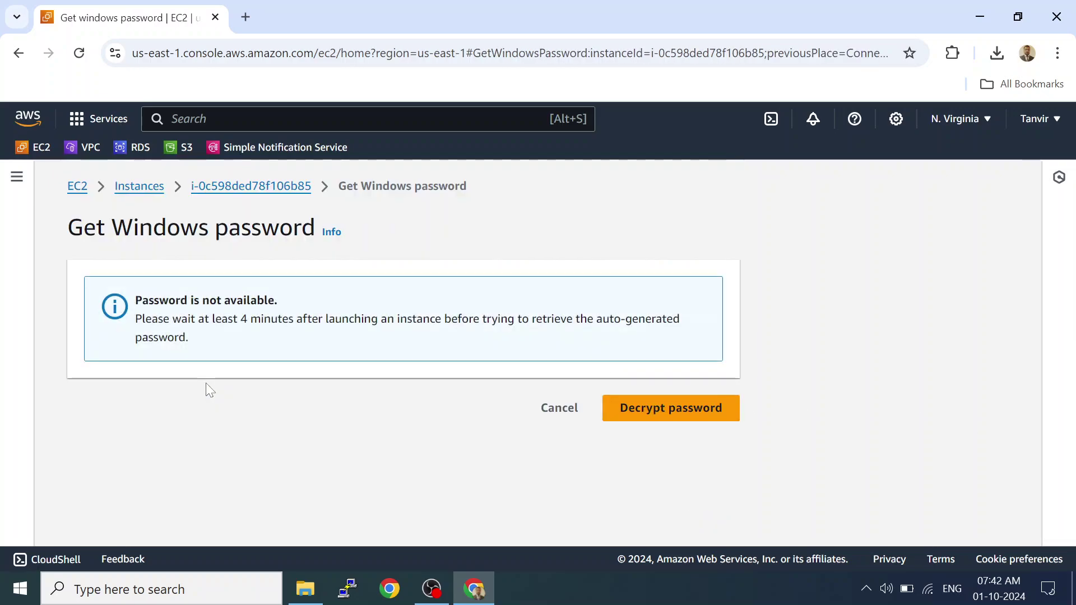
click(543, 412)
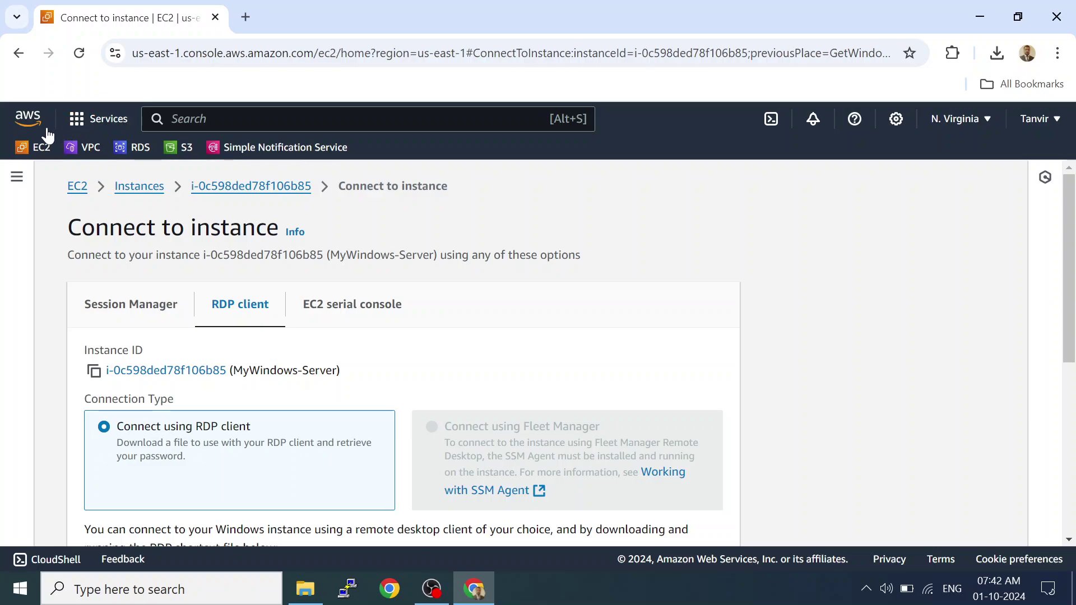
Reload the Connect to instance page and retry Get password, then return to connection options.
click(79, 53)
drag(1069, 196, 1069, 367)
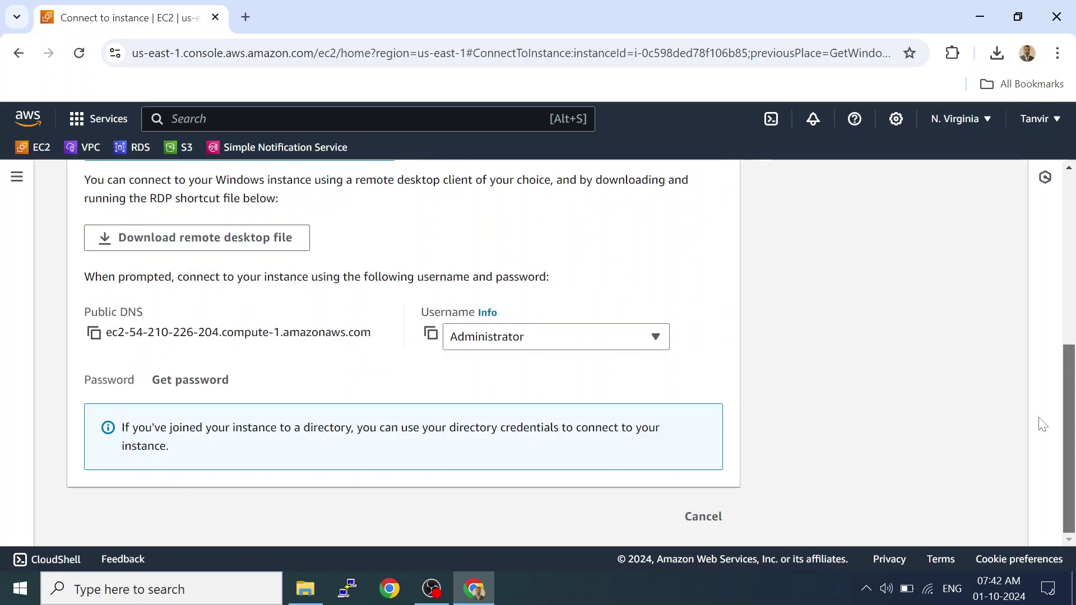
click(223, 382)
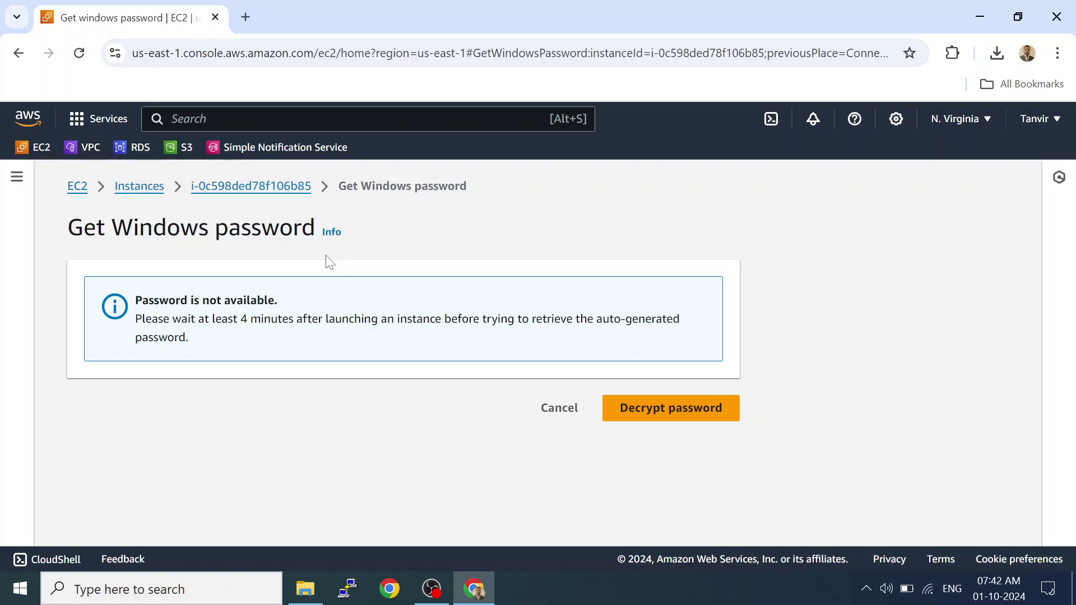
click(559, 408)
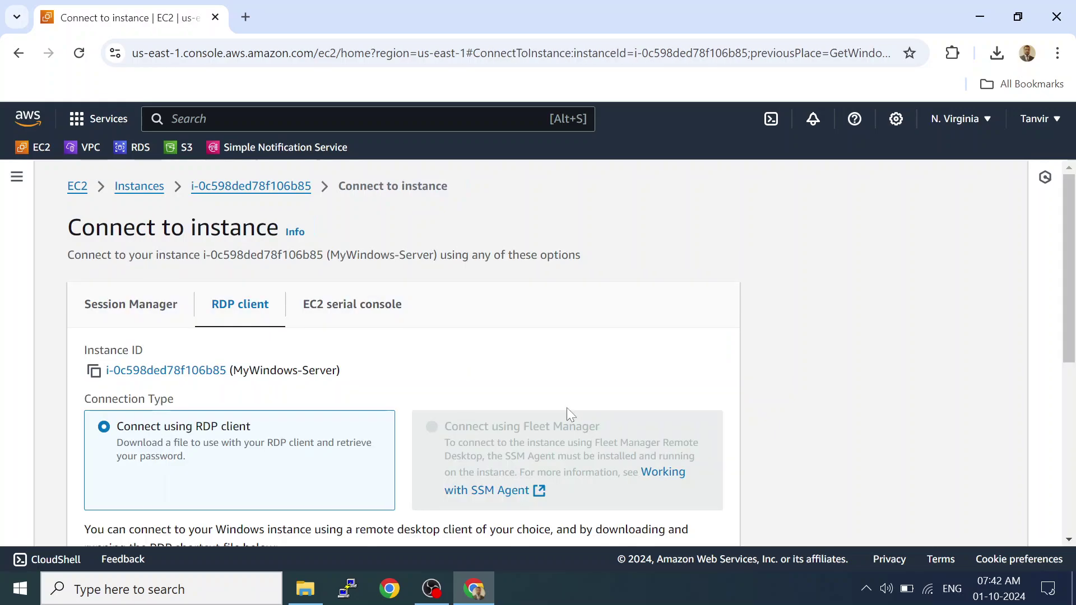
Sign out of the AWS account from the Instances page and close the console tab.
click(147, 195)
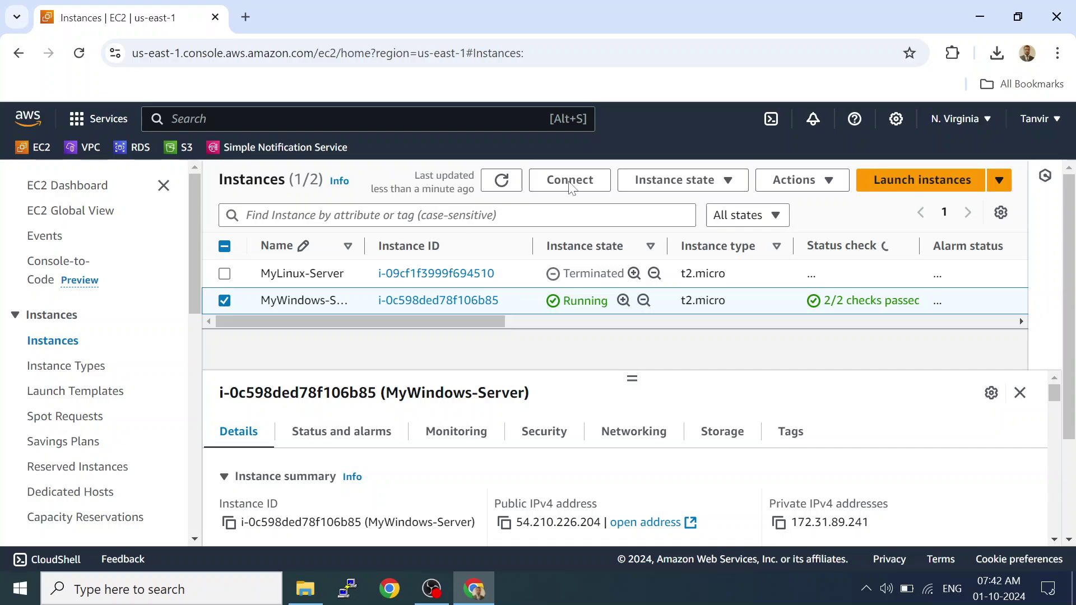
click(1048, 119)
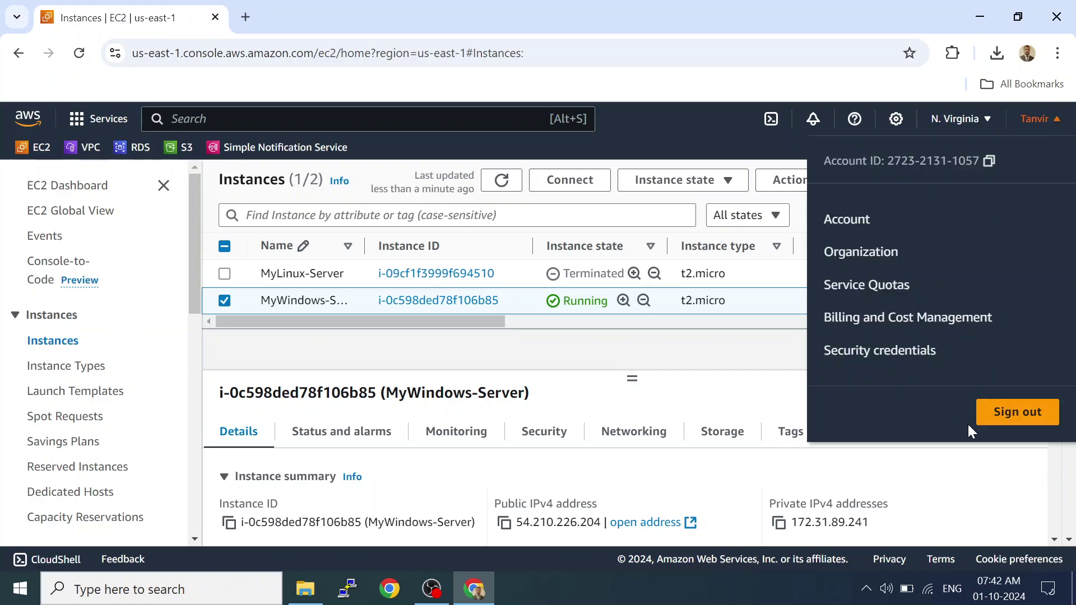
click(994, 418)
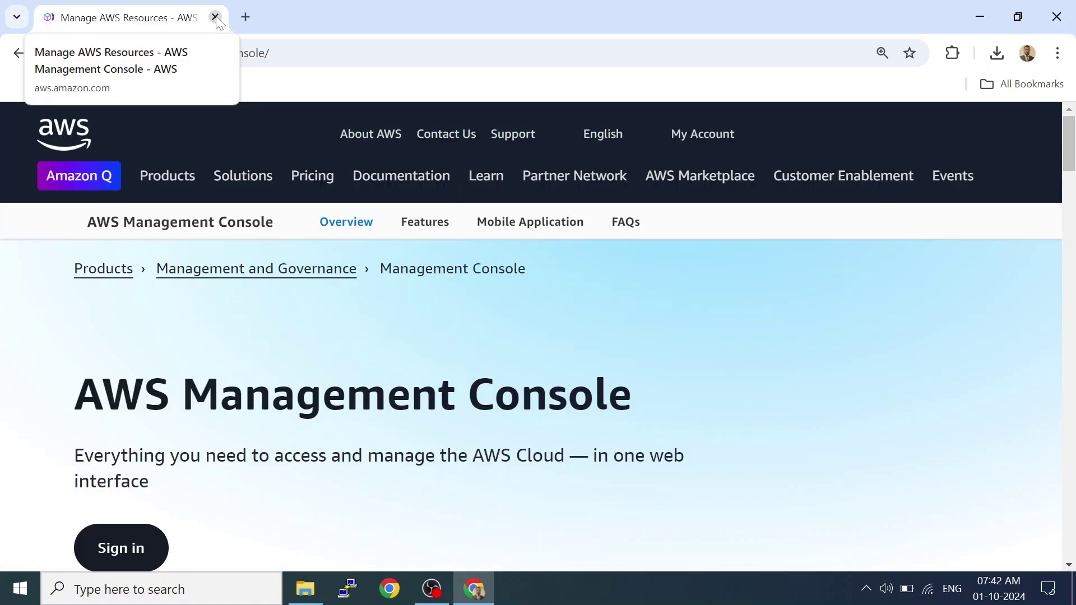
click(216, 18)
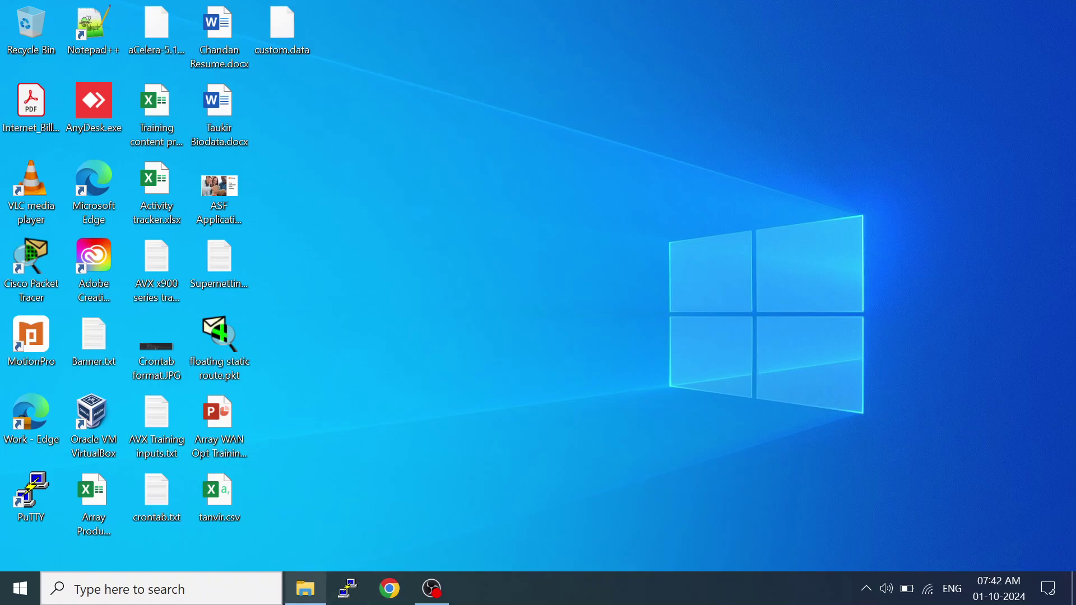
Launch Microsoft Edge from Windows search and load aws.amazon.com.
click(257, 589)
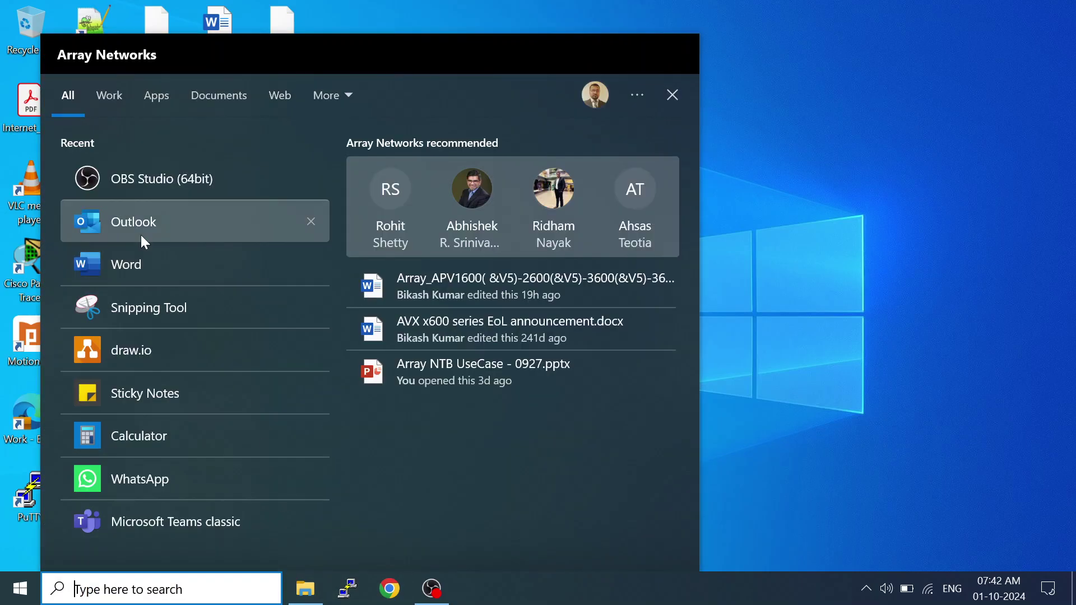
text(edg)
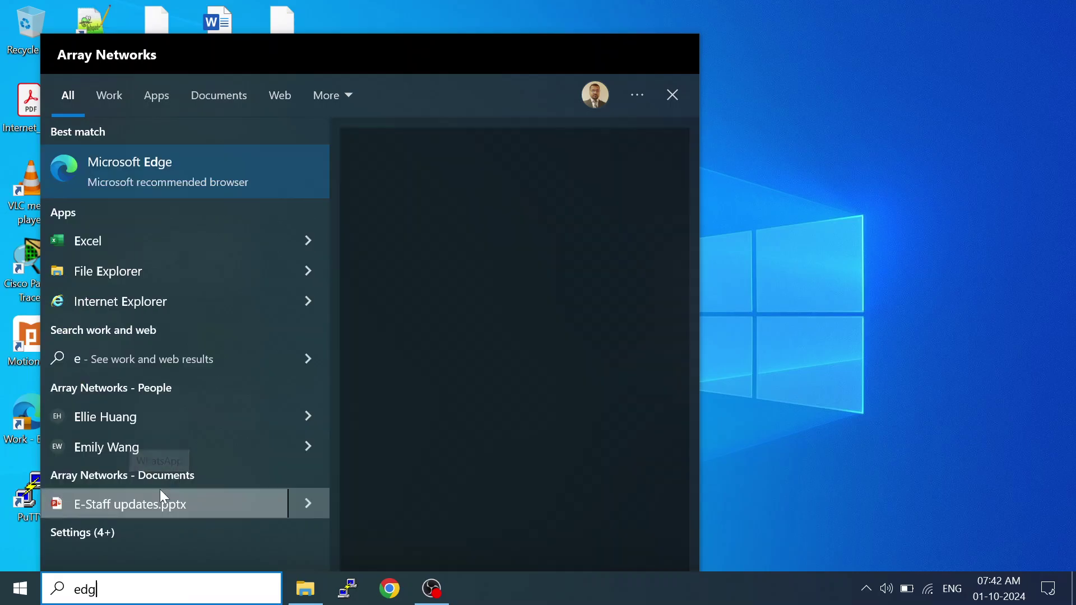
click(228, 190)
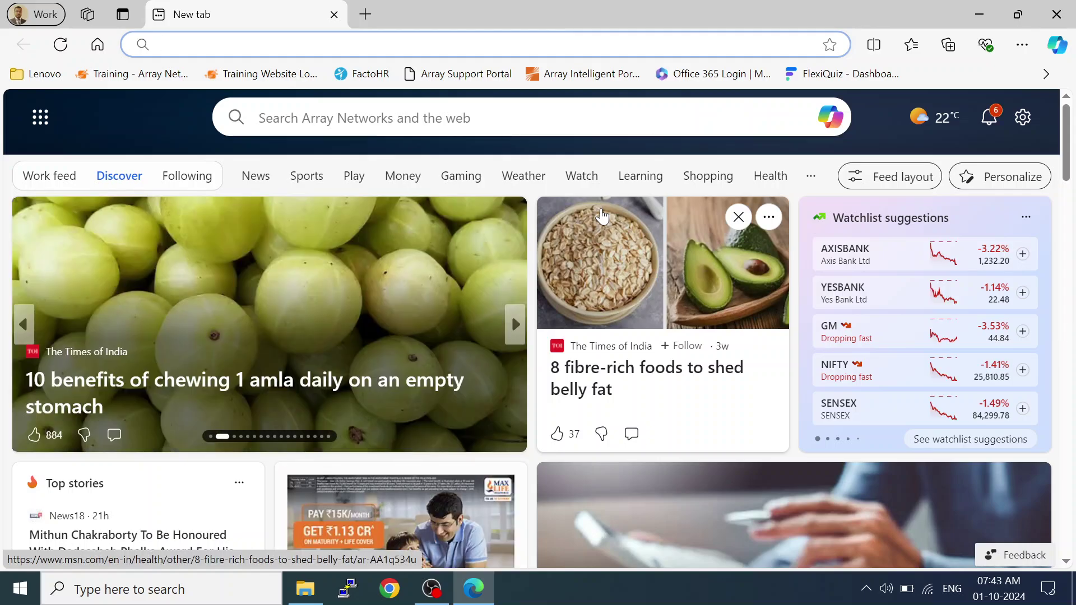
text(aws.a)
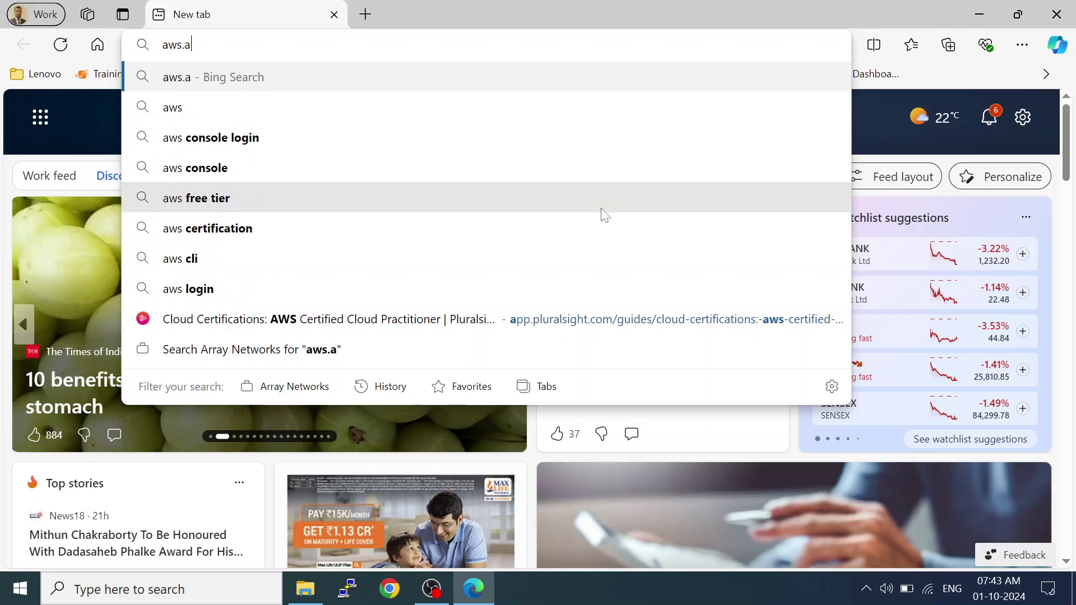
text(mazon.com)
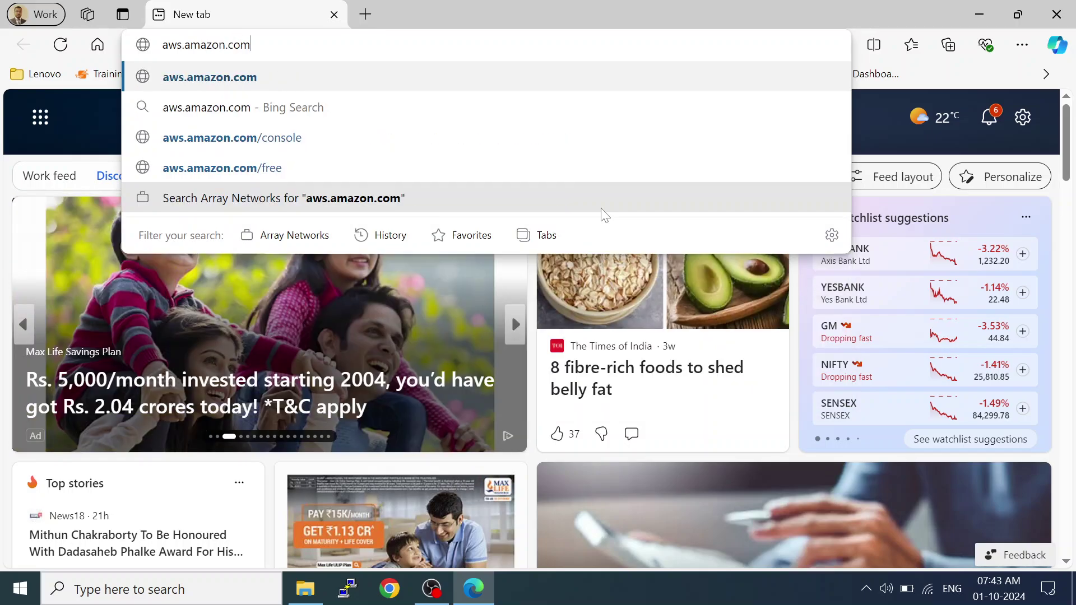
key(Return)
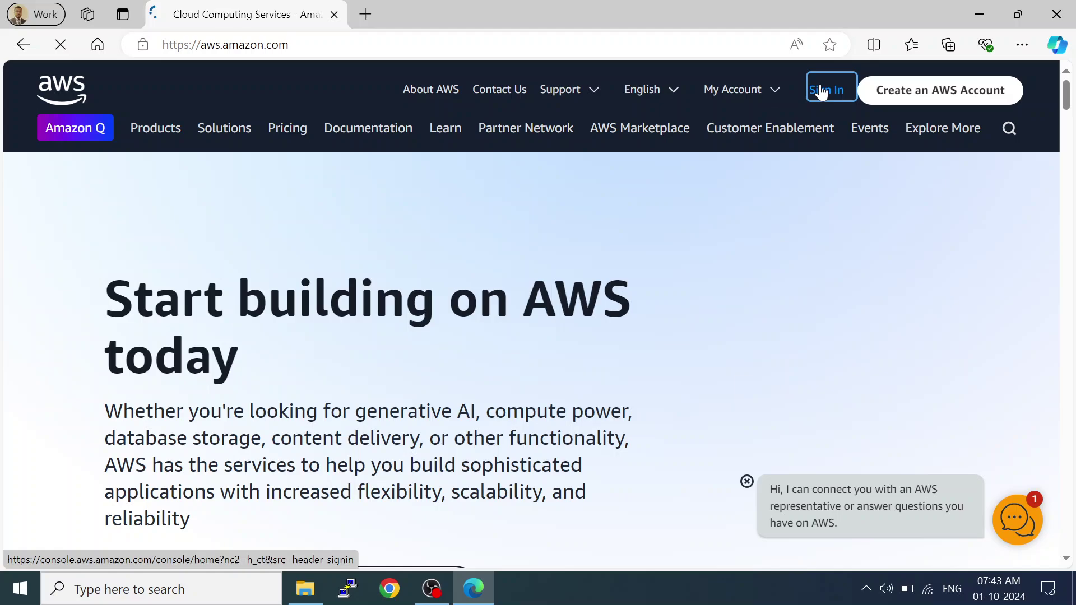
Go to the AWS console sign-in and choose signing in with the root user email.
click(822, 92)
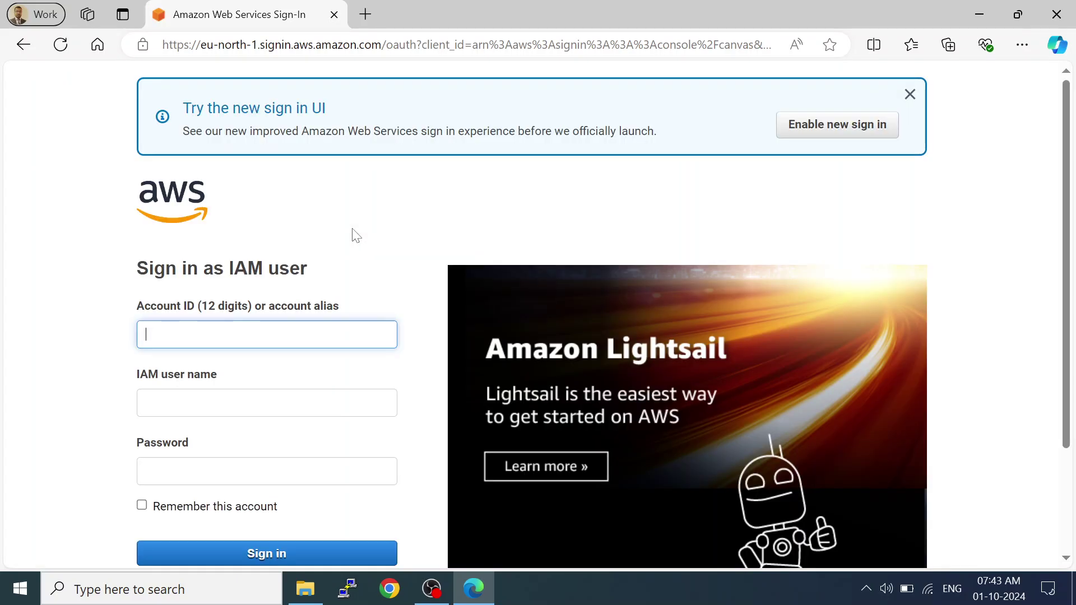
click(909, 95)
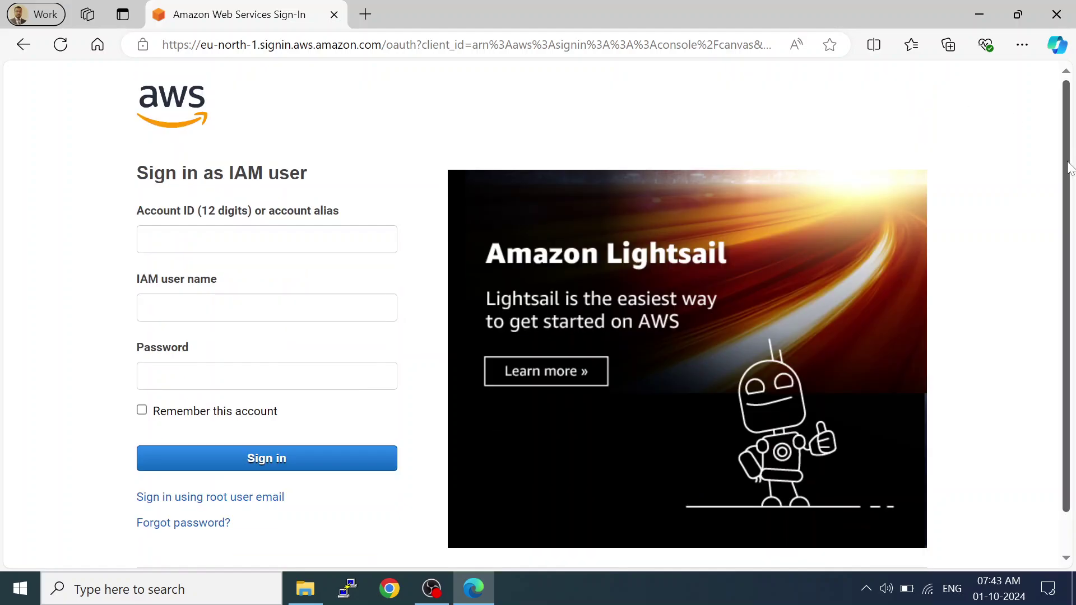
scroll(1070, 168, down, 1)
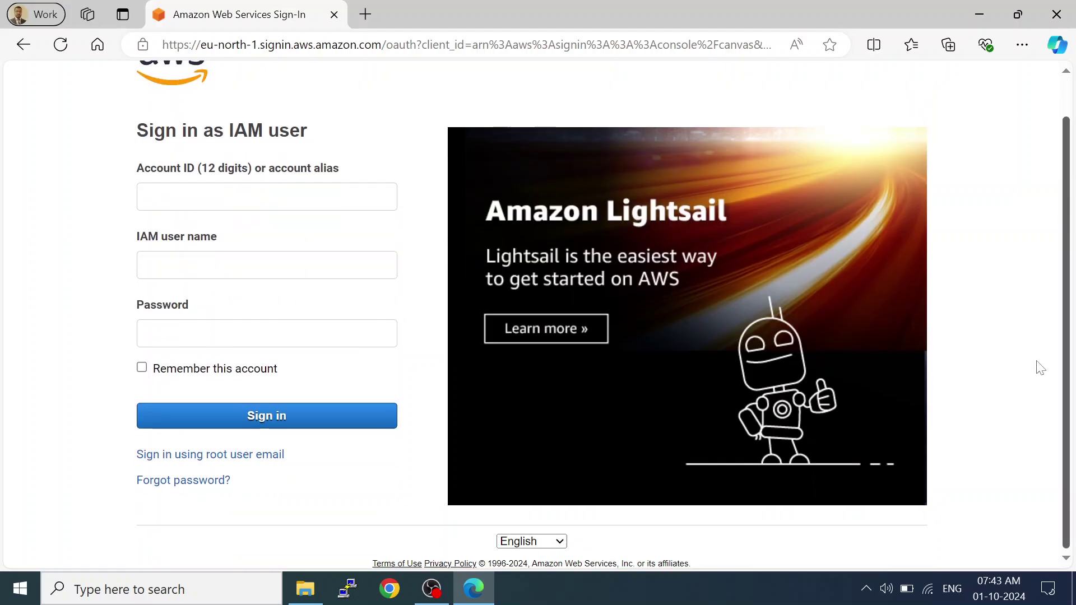
click(226, 455)
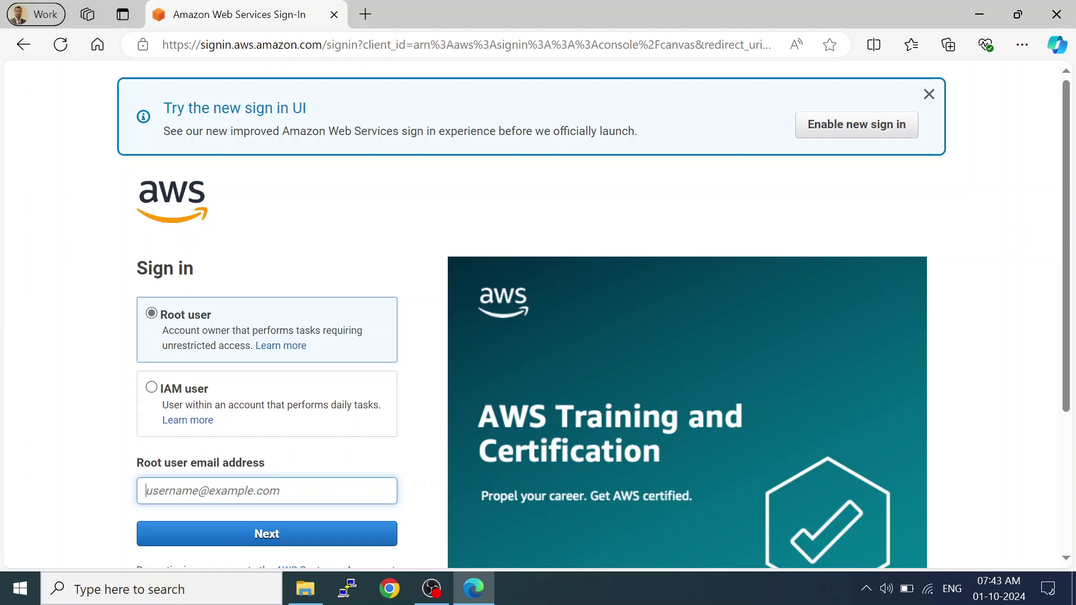
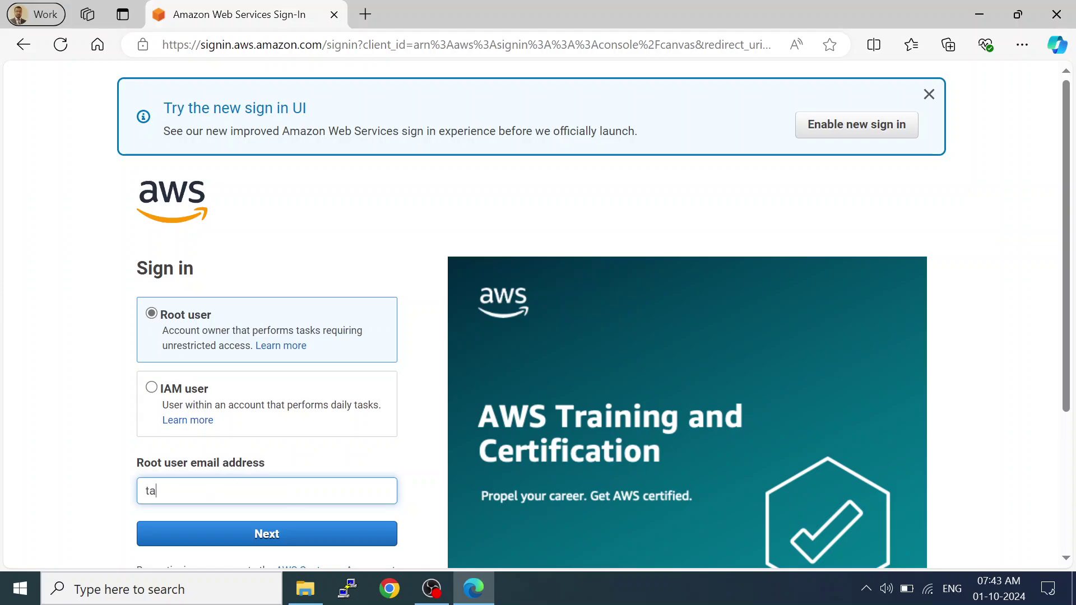
Enter the root user email and account password, then decline saving the password in Edge.
key(Return)
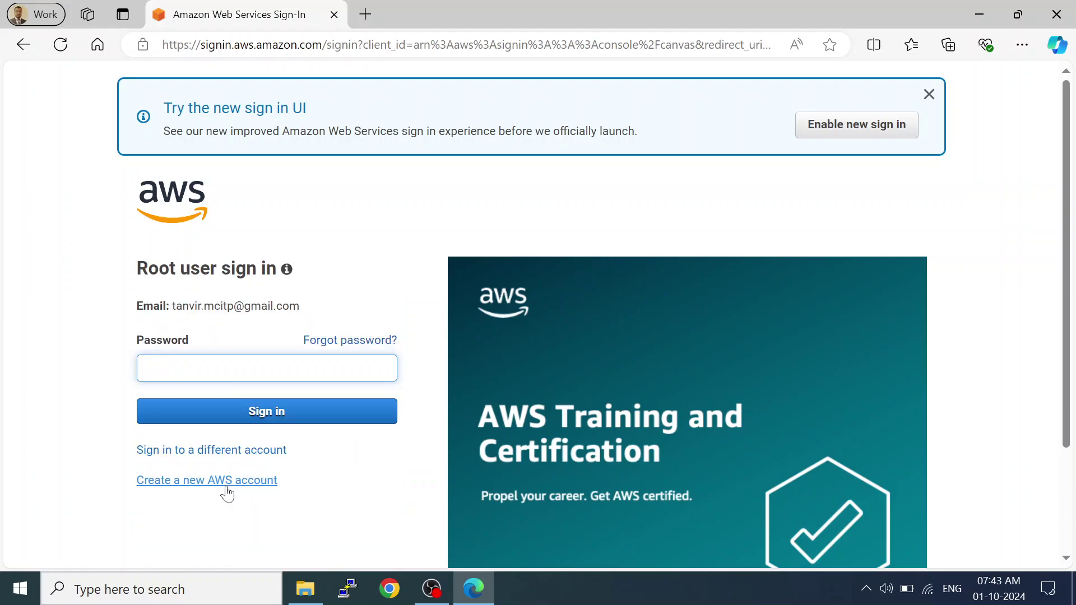
text(************)
key(Return)
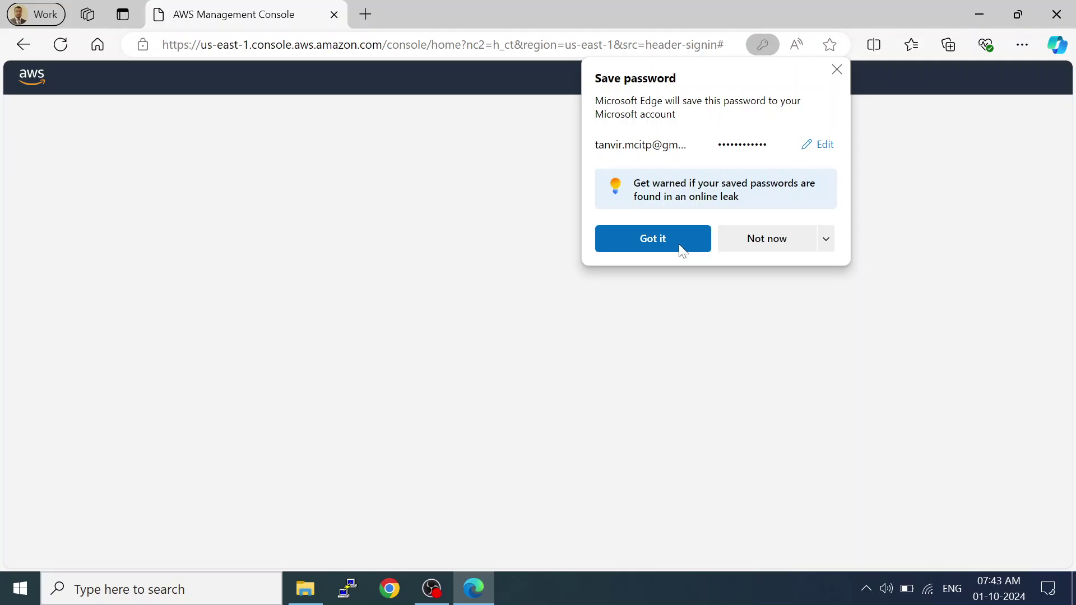
click(752, 251)
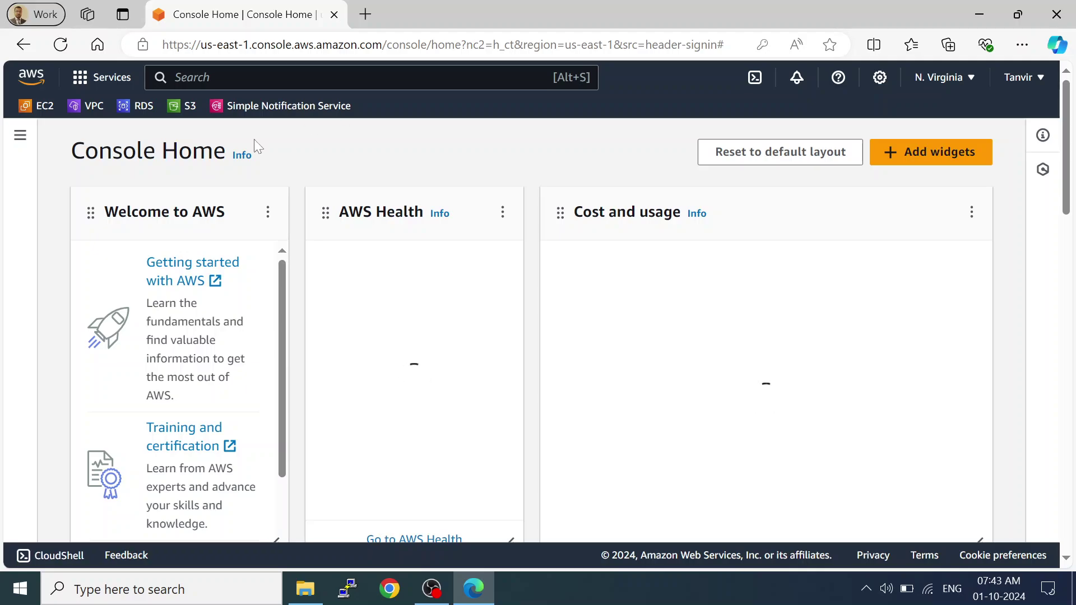
Go to EC2 Instances and open the MyWindows-Server instance summary.
click(44, 106)
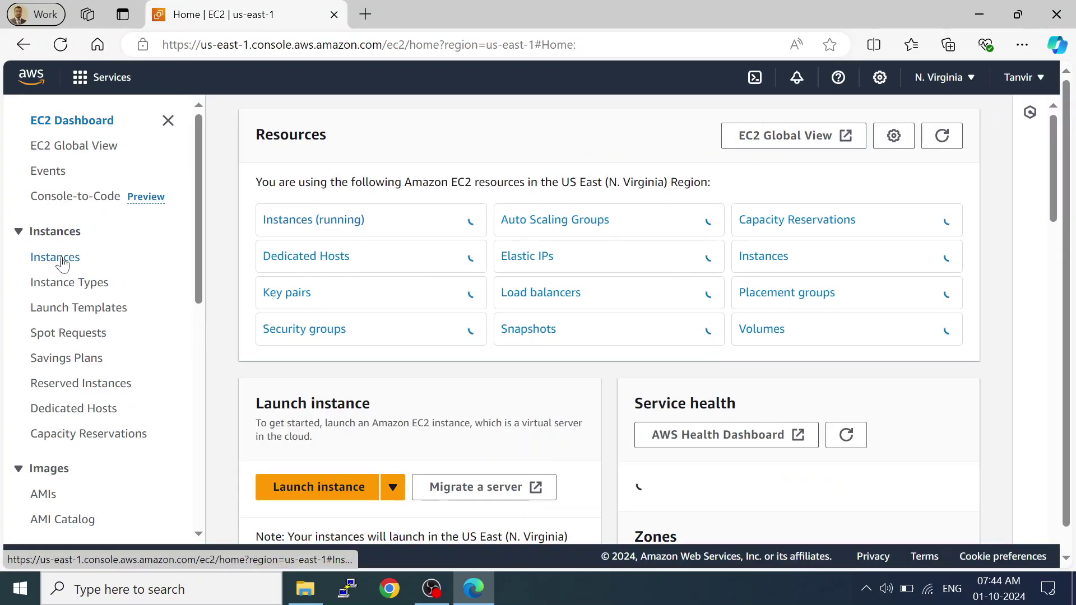
click(63, 261)
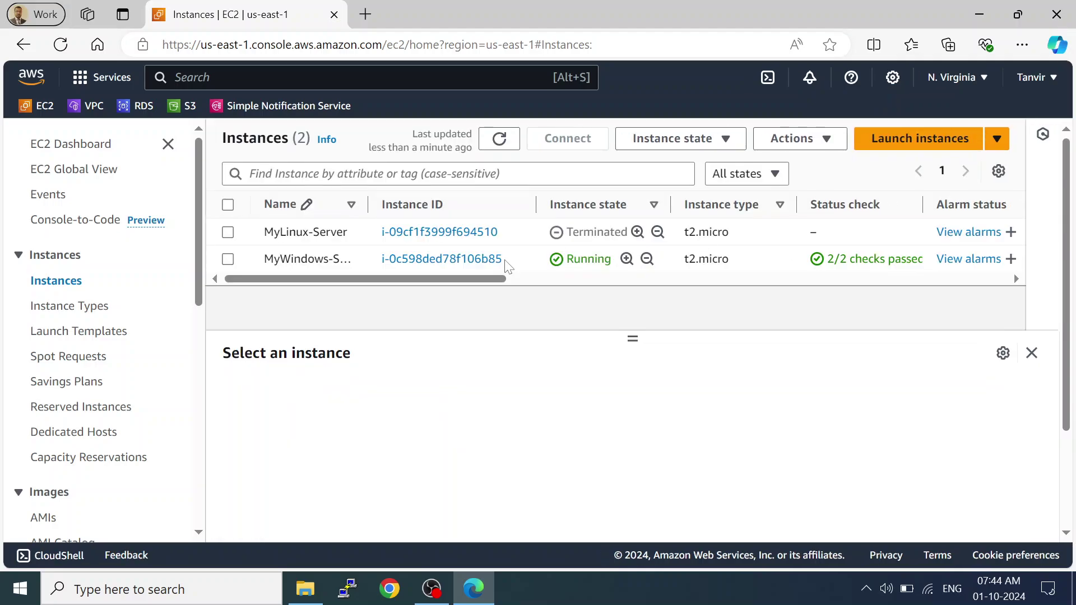
click(407, 259)
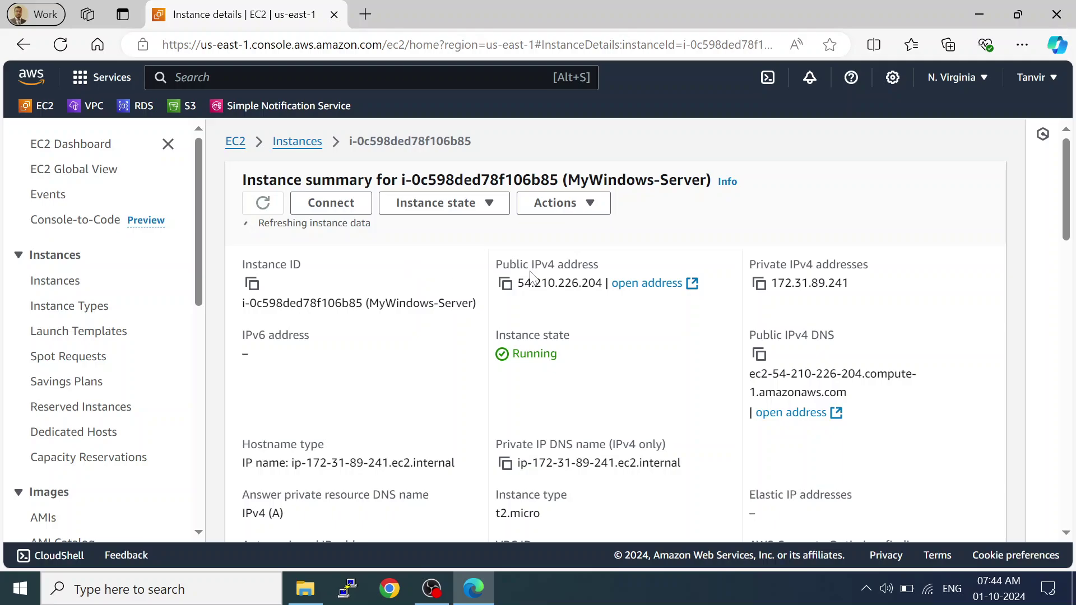
drag(1065, 237, 1003, 132)
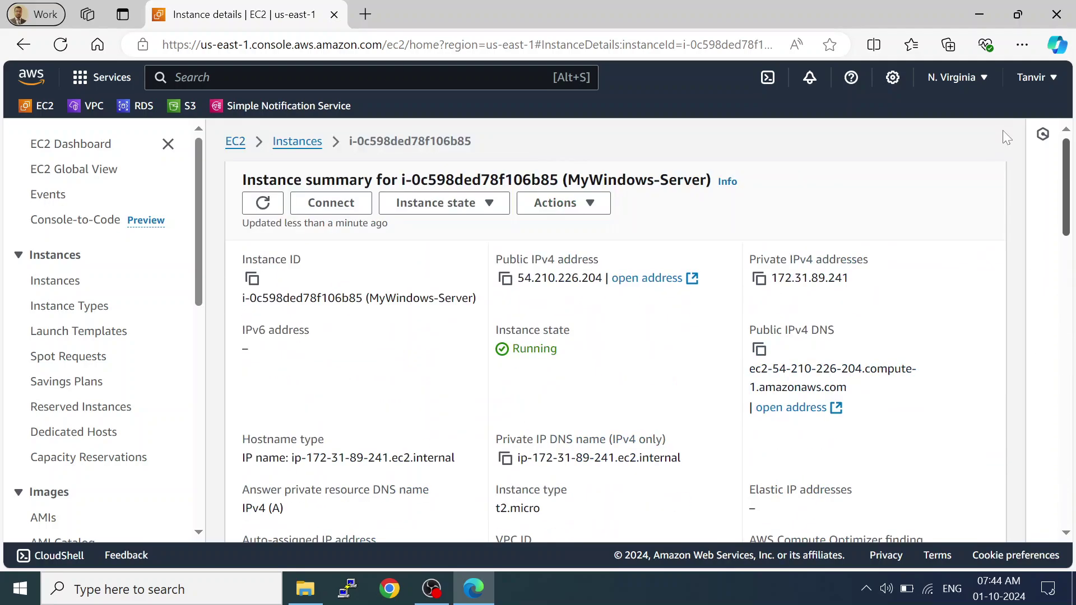
Choose Connect with the RDP client and request MyWindows-Server's Windows password.
click(316, 202)
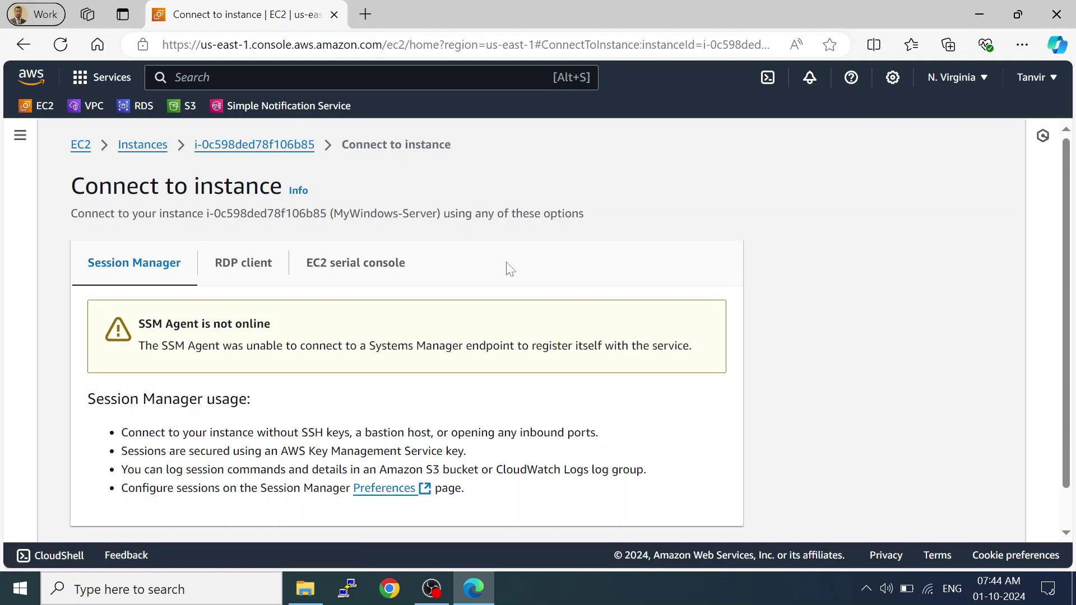
click(264, 275)
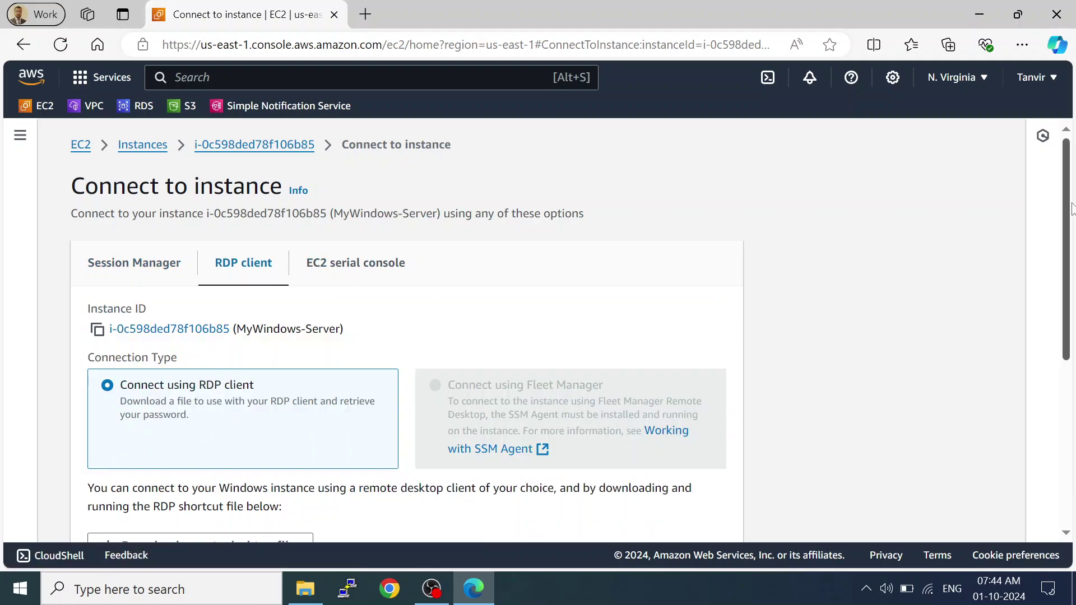
scroll(1069, 210, down, 5)
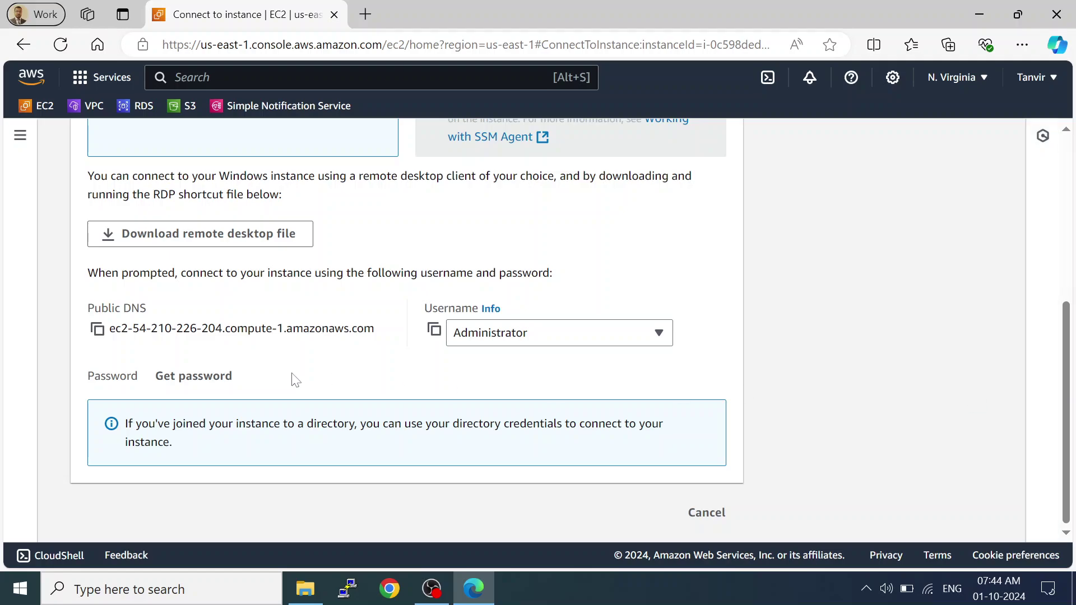
click(194, 377)
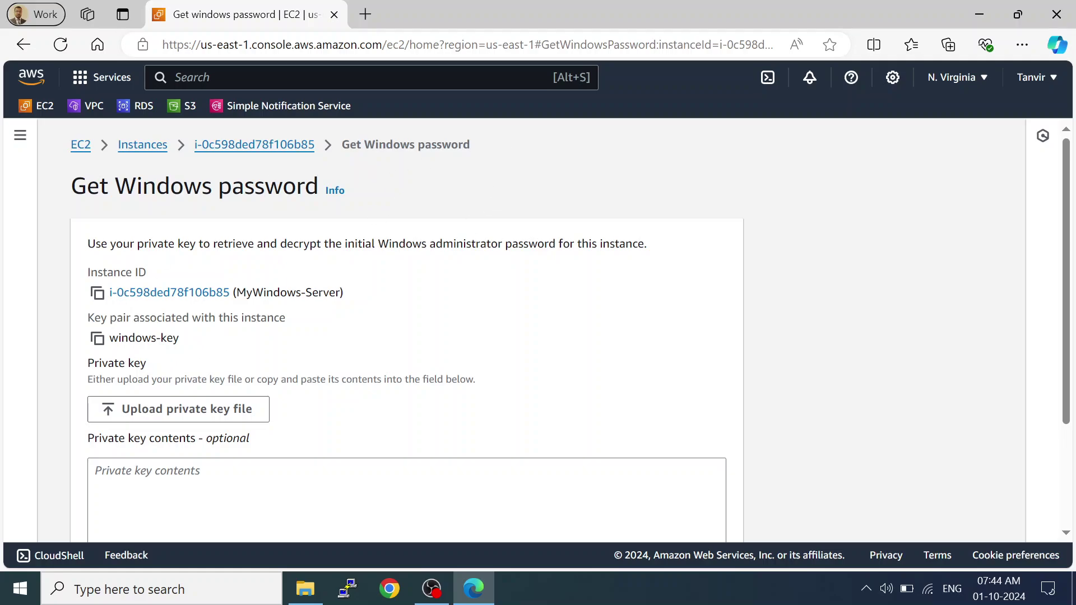
Upload windows-key.pem from Downloads, decrypt the Administrator password, and copy it.
click(212, 421)
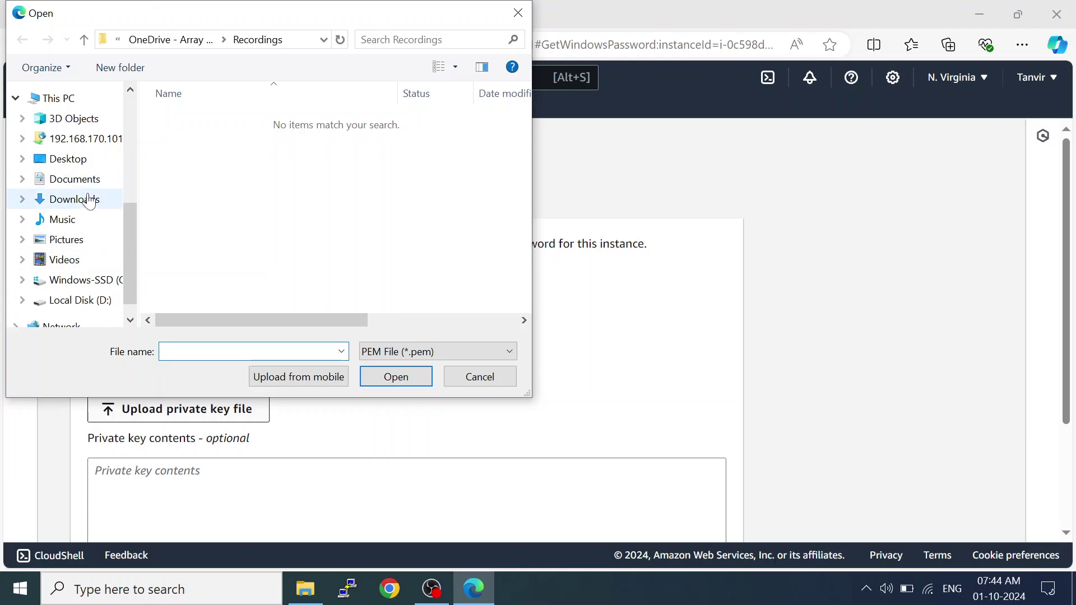
click(84, 200)
double_click(193, 165)
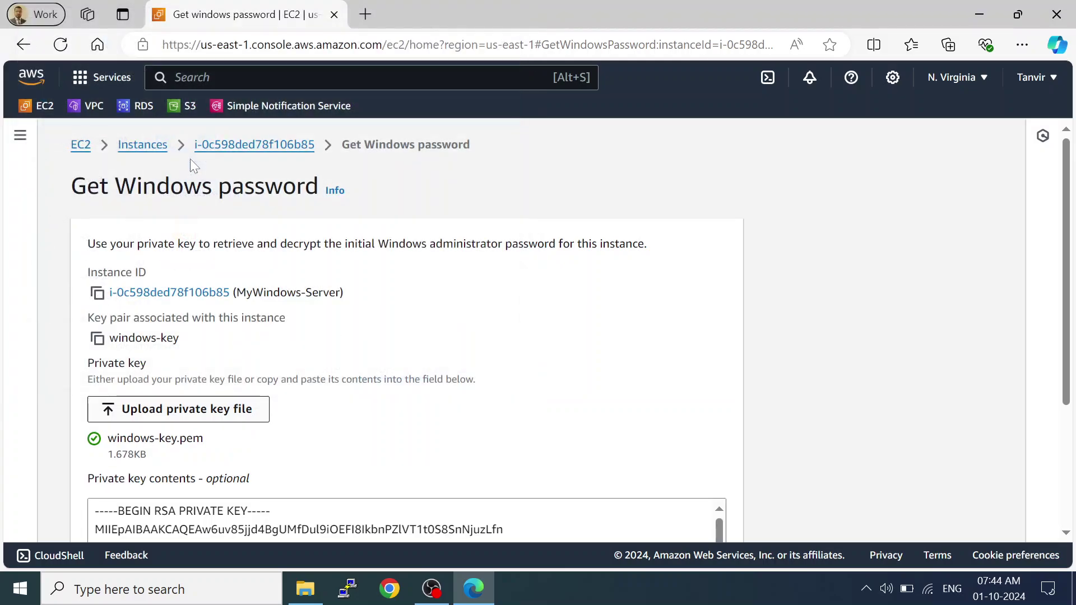
scroll(1070, 279, down, 3)
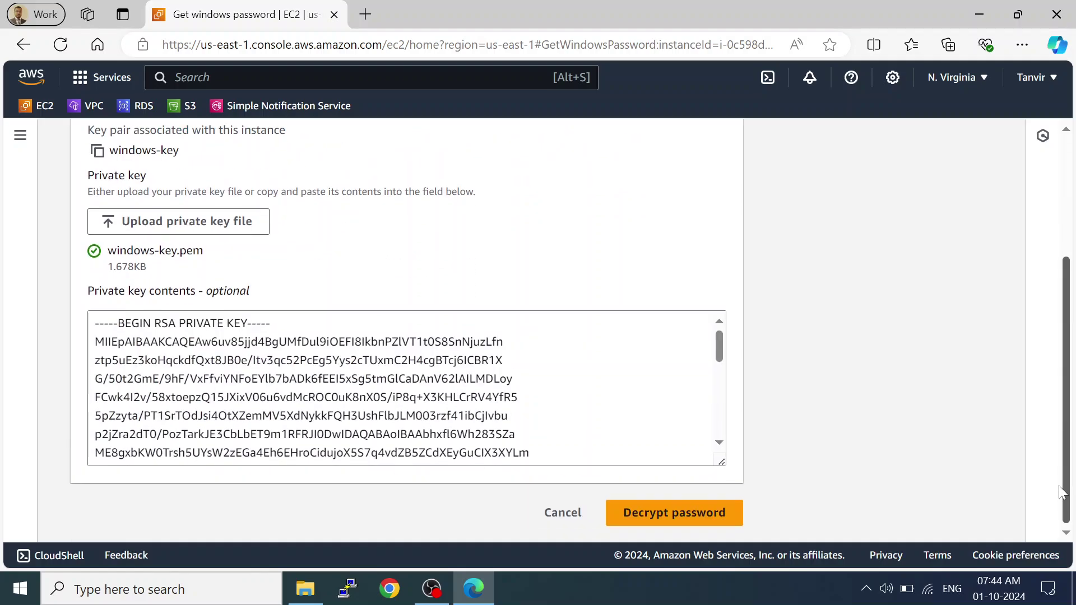
click(707, 523)
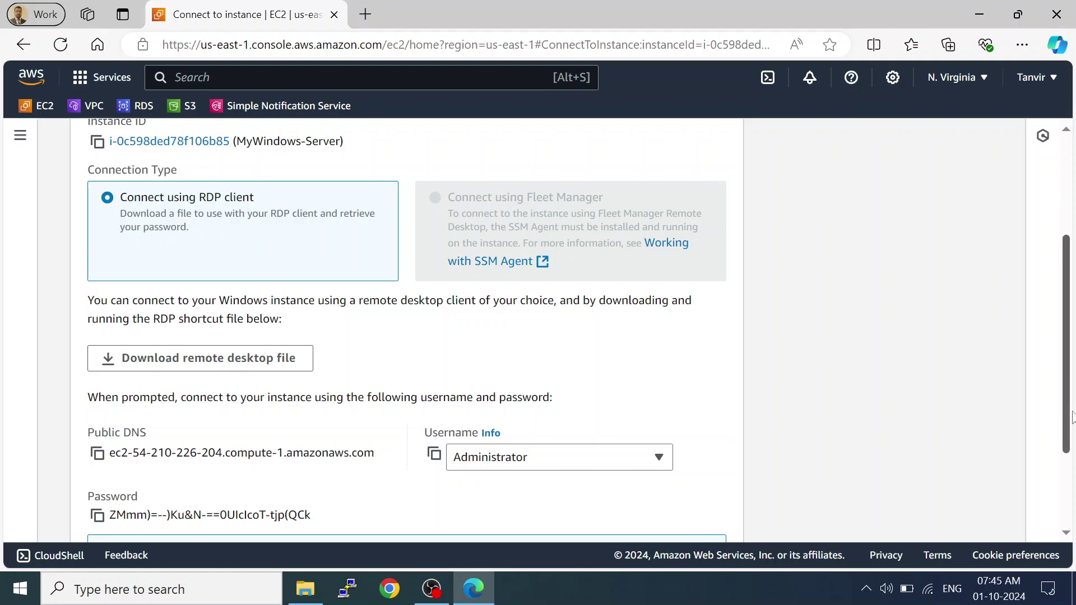
scroll(1072, 418, down, 3)
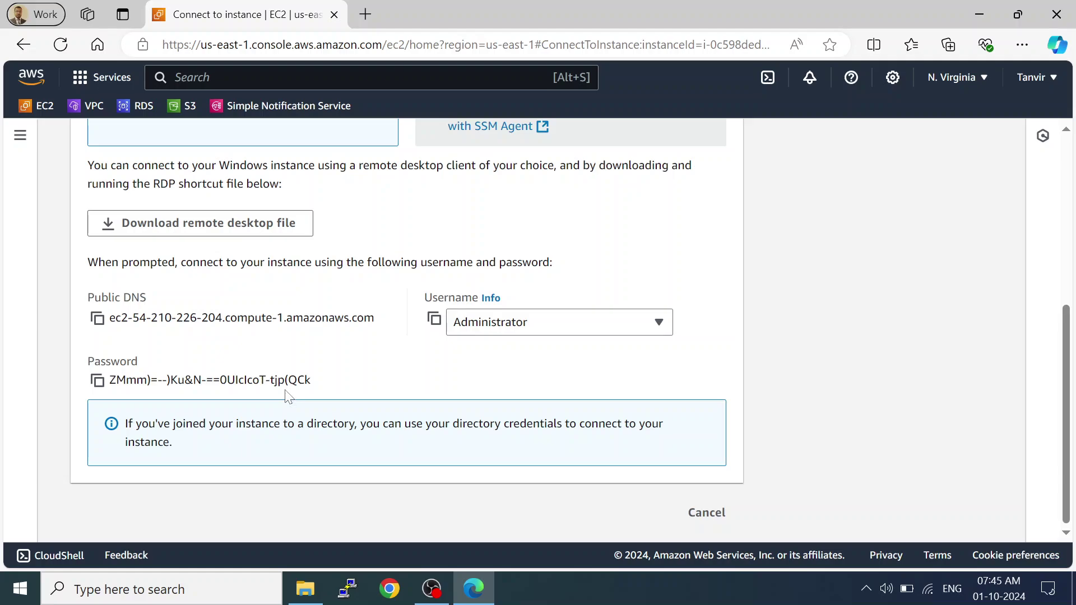
click(98, 381)
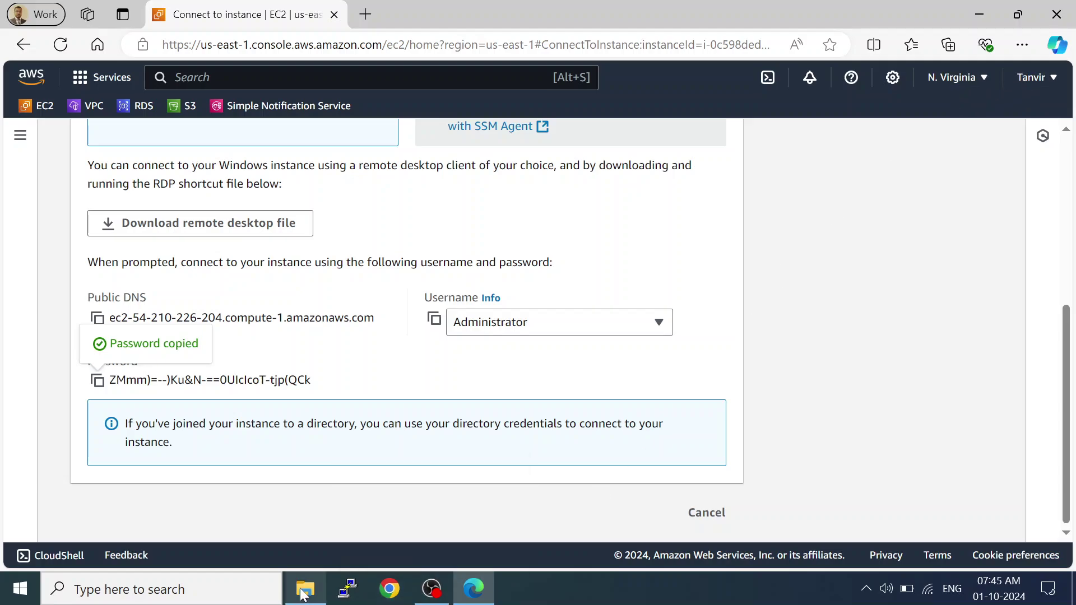
Launch MyWindows-Server.rdp from Downloads and accept the unknown-publisher warning.
click(305, 588)
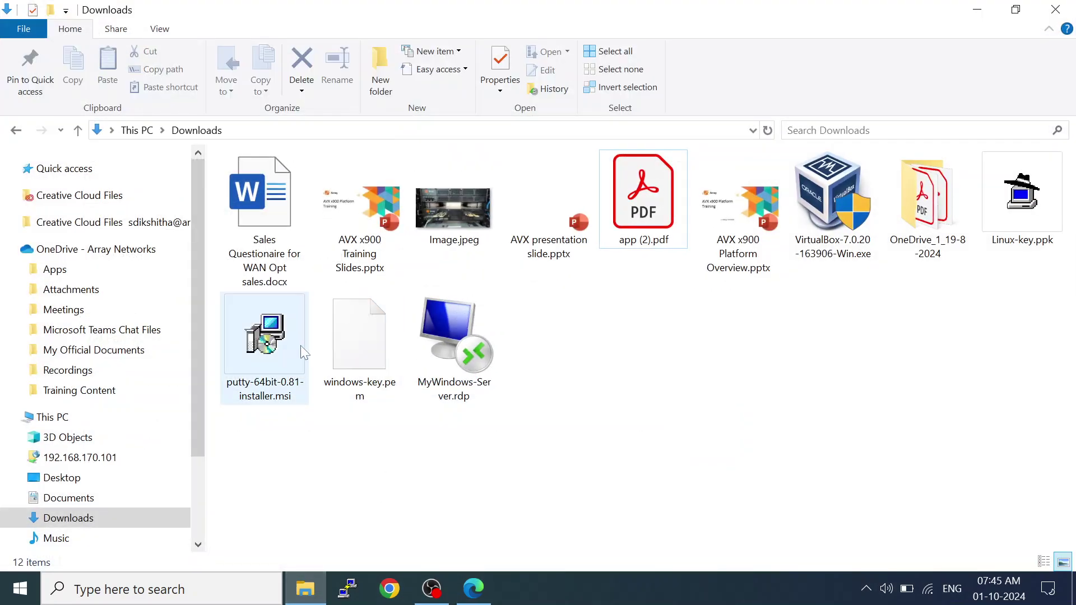
double_click(455, 344)
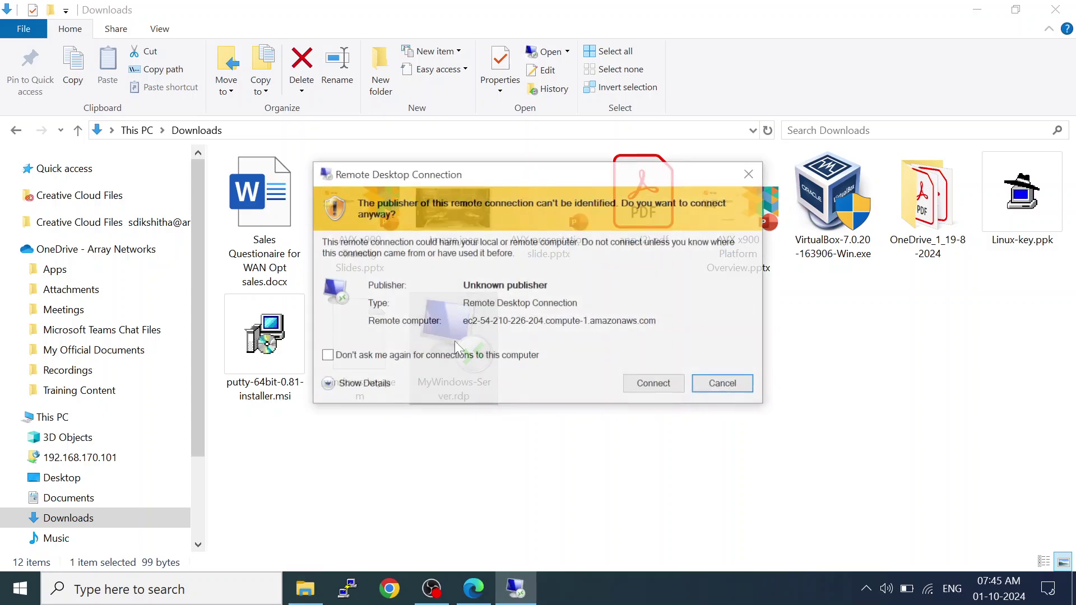
click(648, 392)
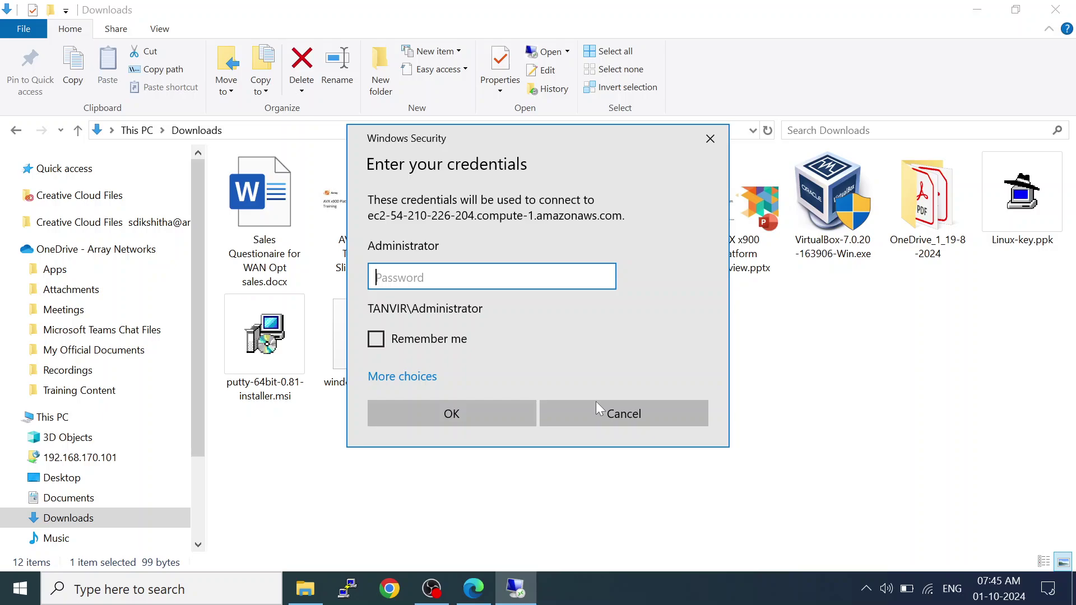
Paste and verify the Administrator password, submit it, and accept the untrusted certificate.
key(ctrl+v)
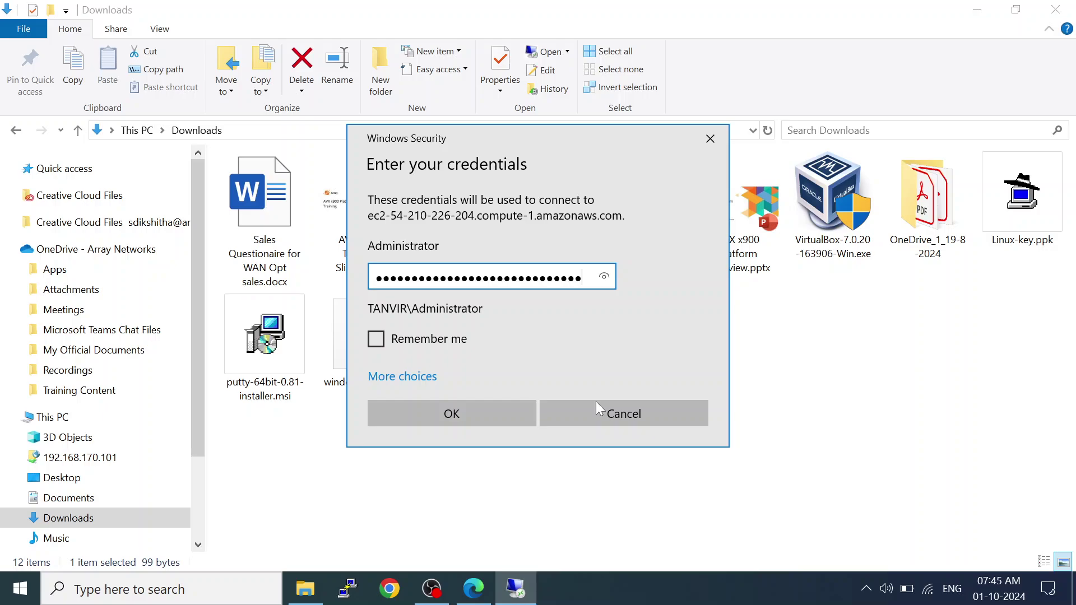
click(603, 278)
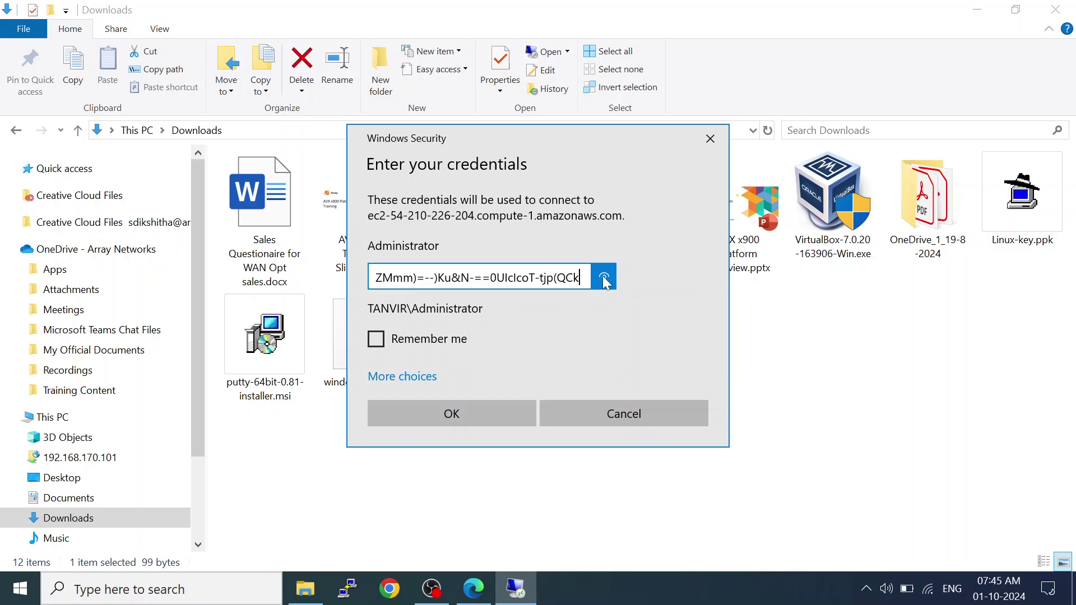
click(454, 410)
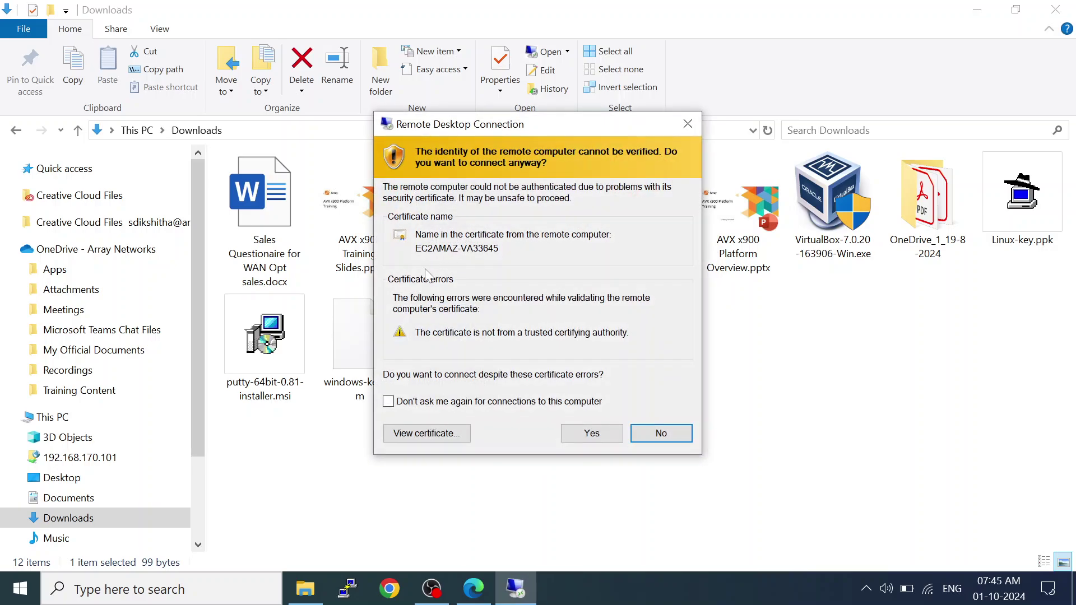
click(581, 430)
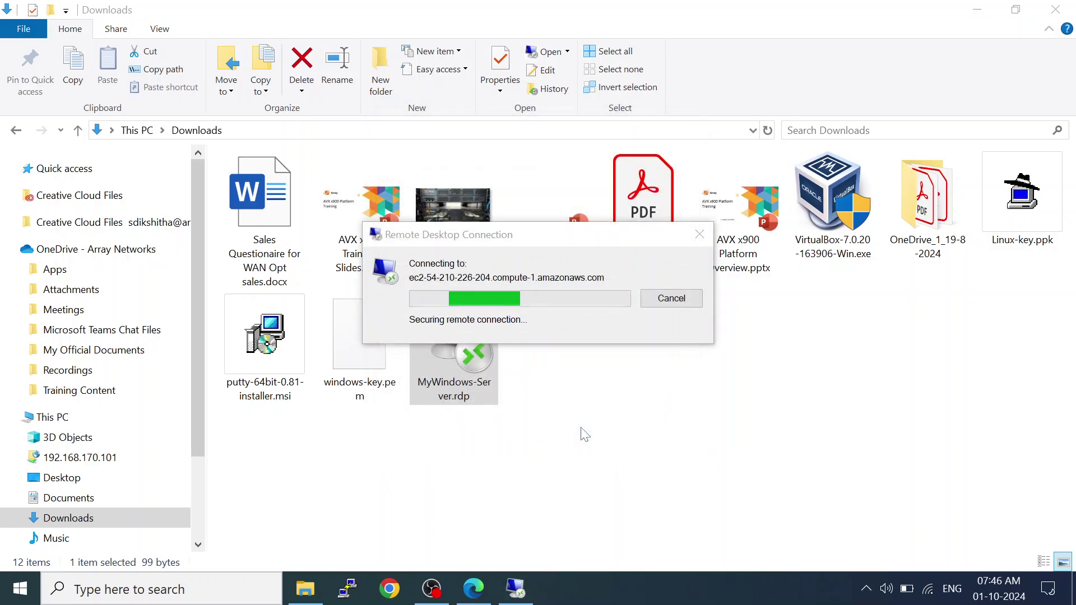
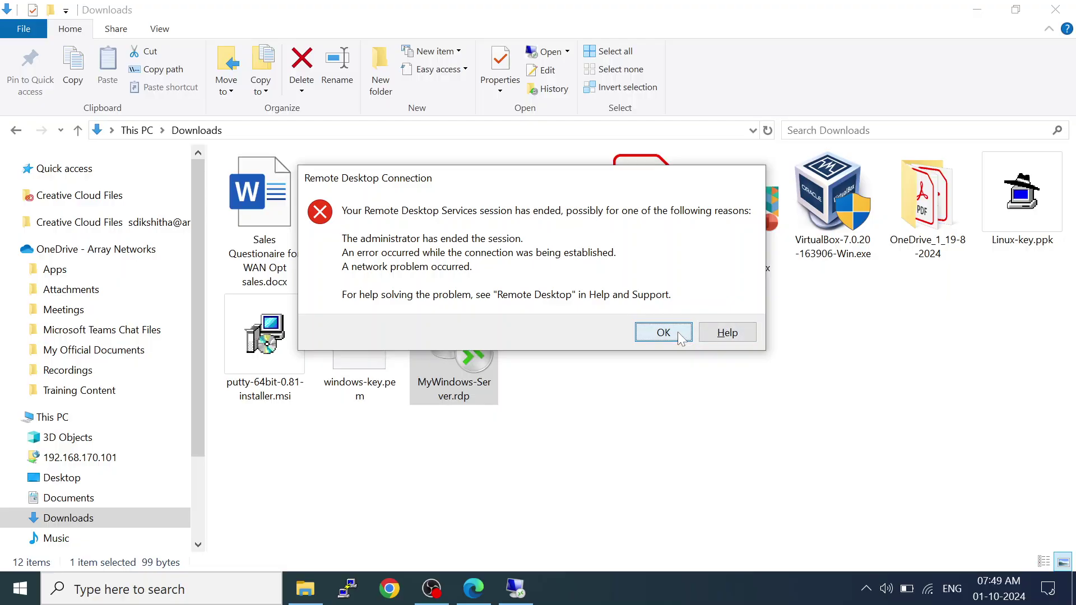
Dismiss the session-ended error so the Downloads folder with windows-key.pem and MyWindows-Server.rdp shows.
click(662, 332)
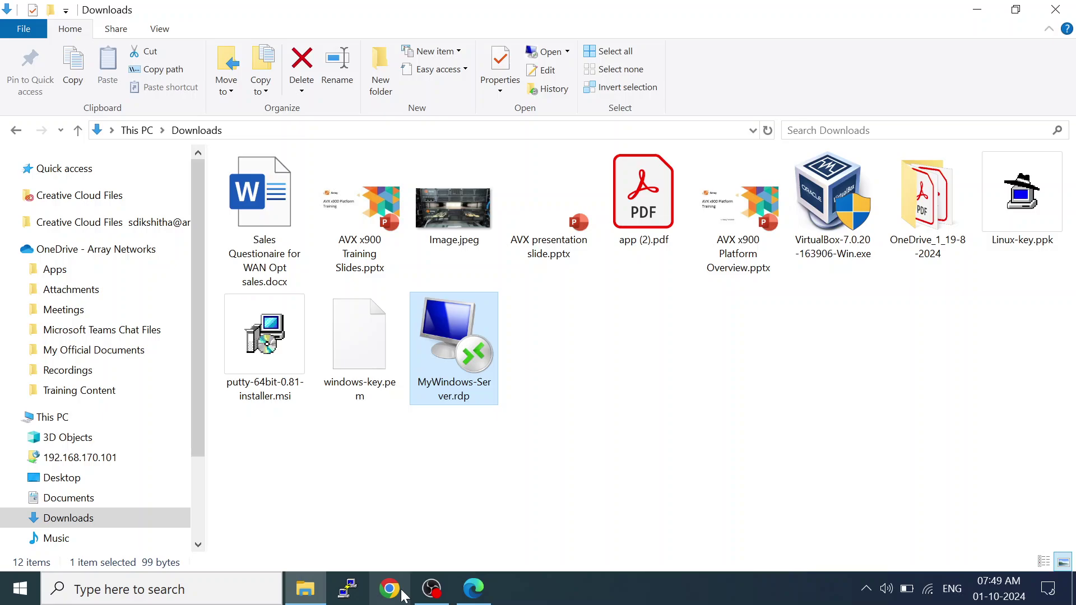
mouse_move(296, 588)
Copy the instance's public IPv4 address 54.210.226.204 from its summary page.
click(474, 588)
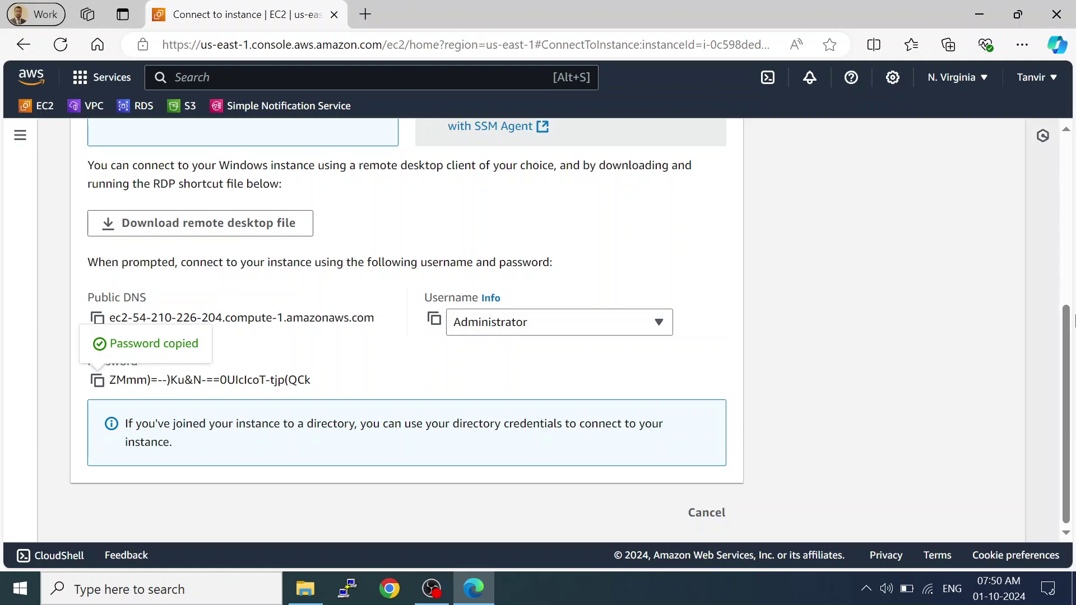
scroll(1058, 263, up, 5)
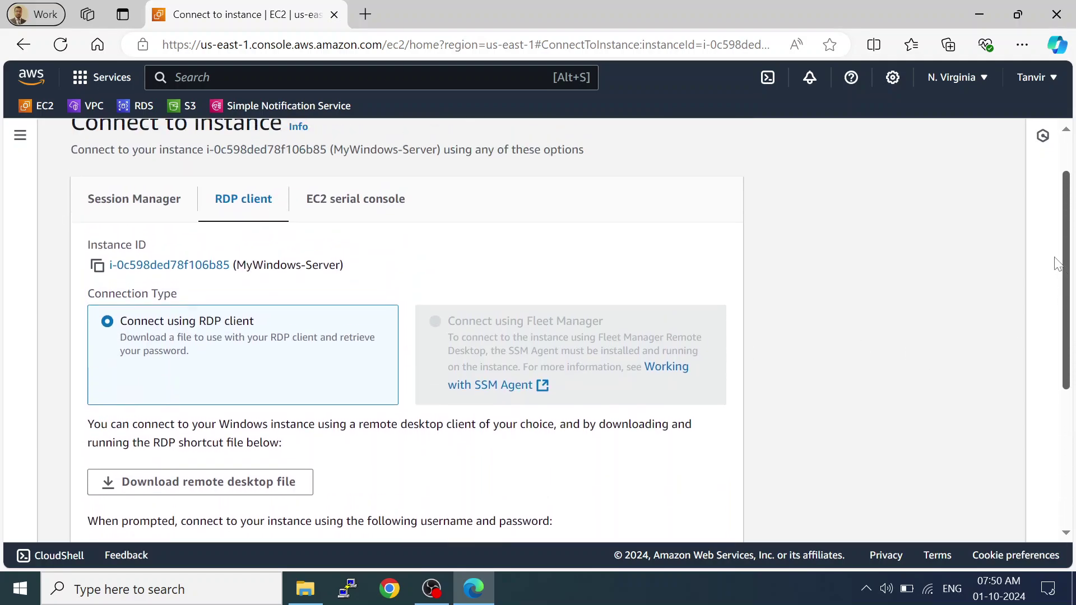
scroll(1058, 263, up, 2)
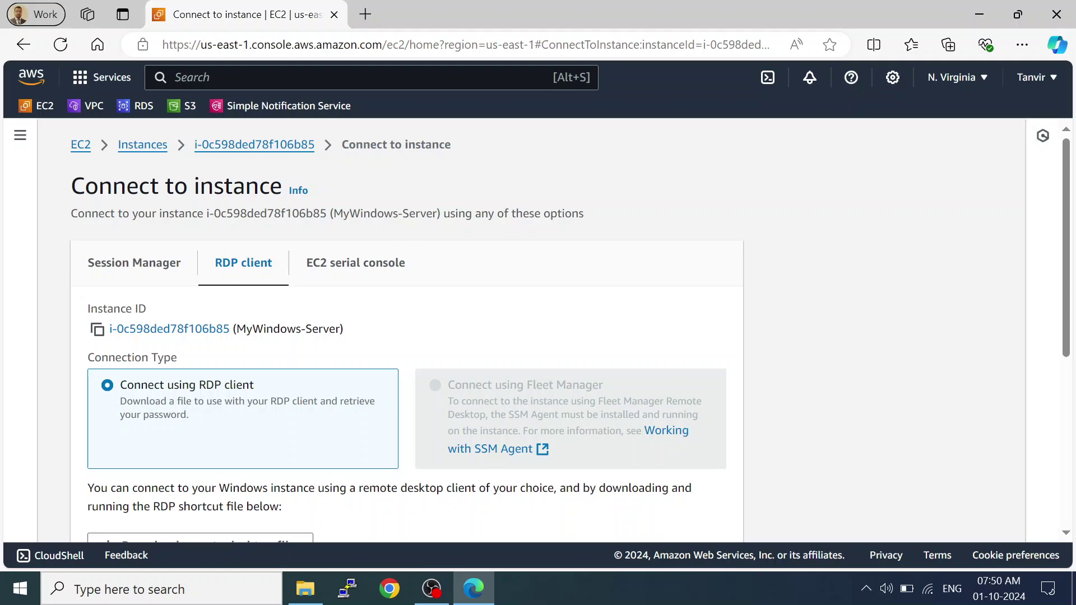
click(253, 145)
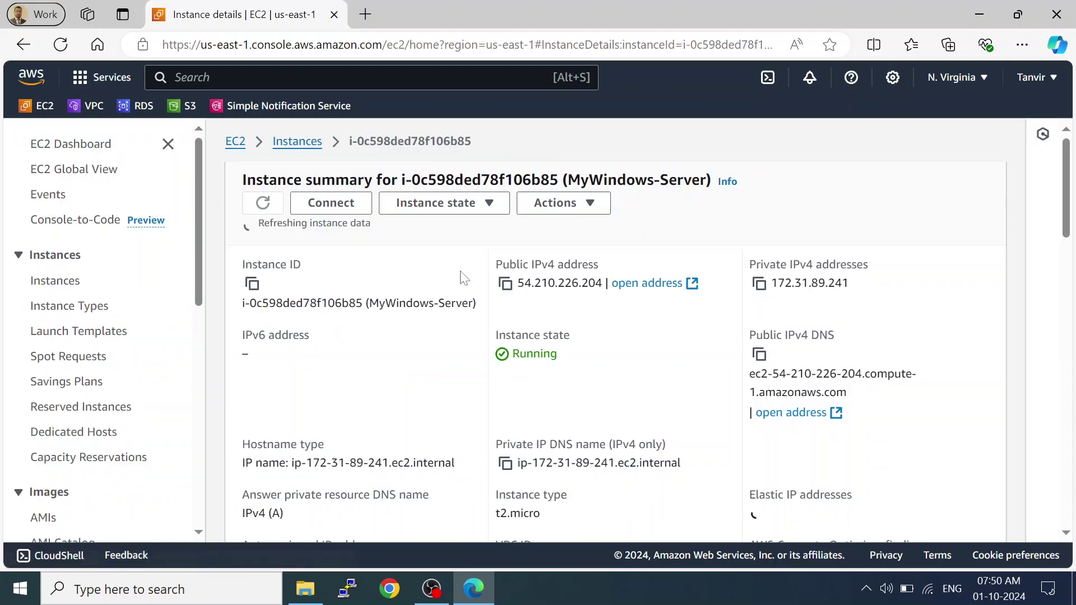
click(504, 283)
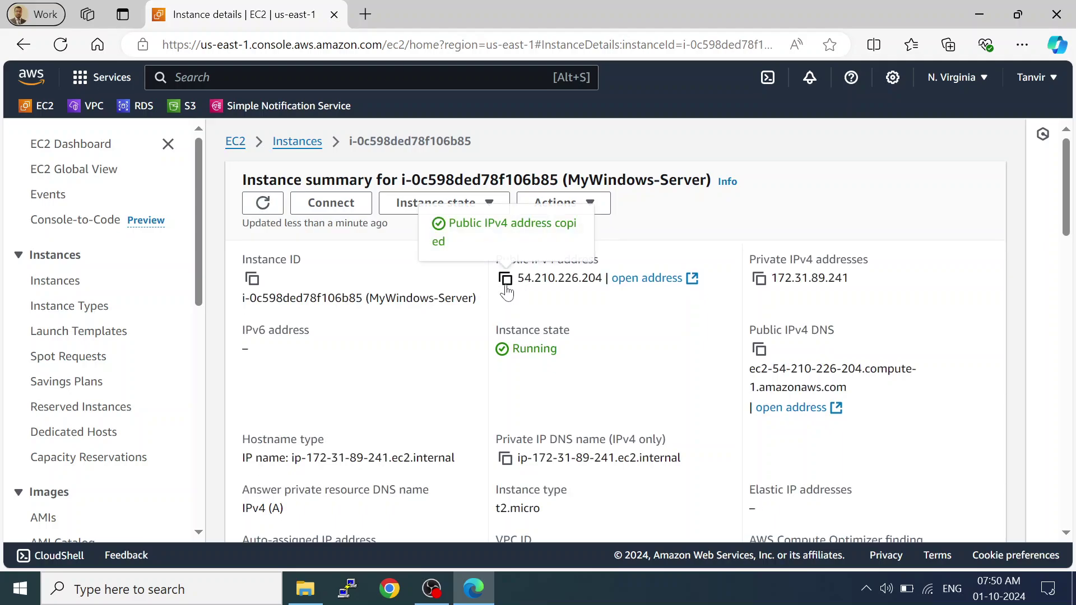
Start a Remote Desktop connection to 54.210.226.204 via mstsc with user name Administrator.
key(super+r)
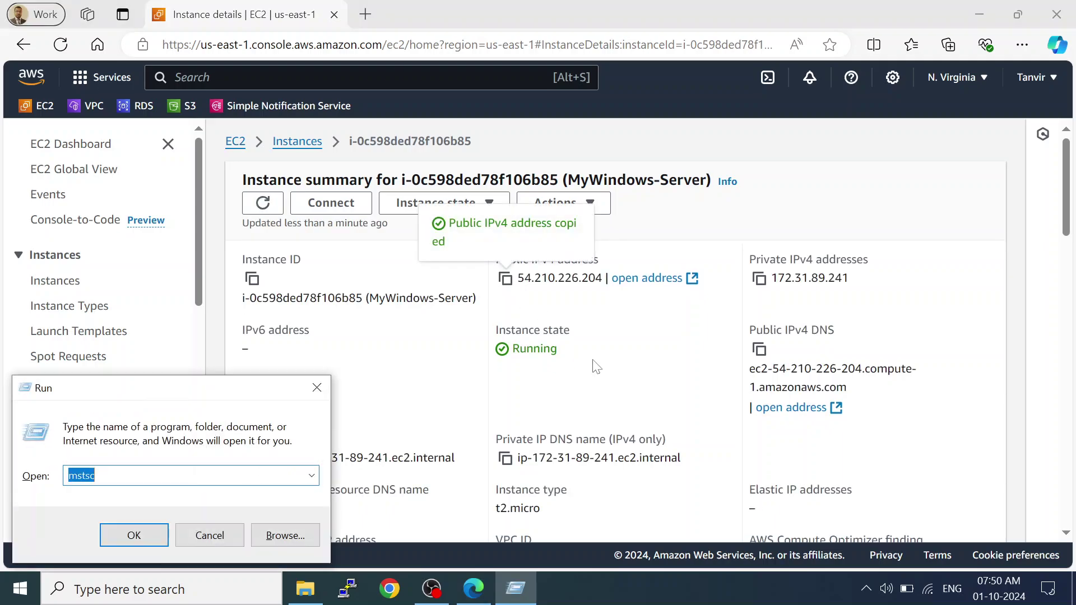
key(Return)
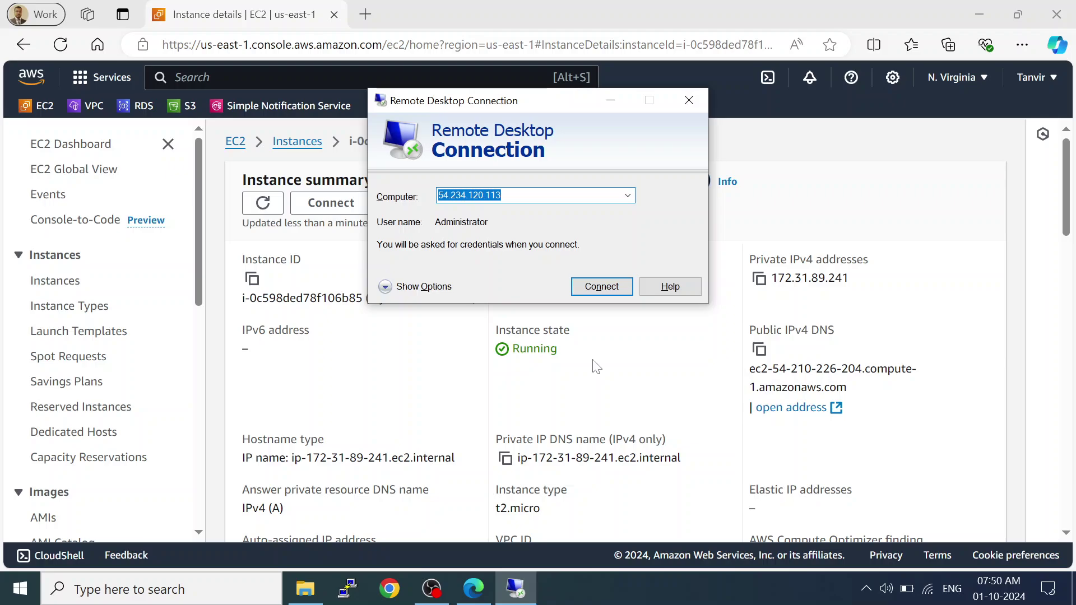
key(ctrl+v)
click(604, 286)
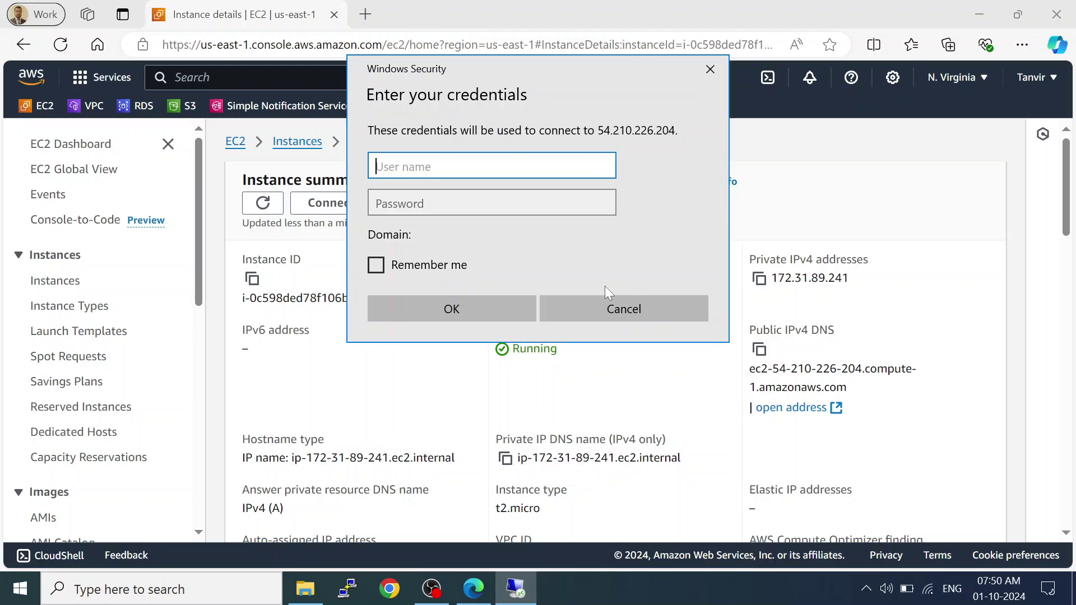
text(Admini)
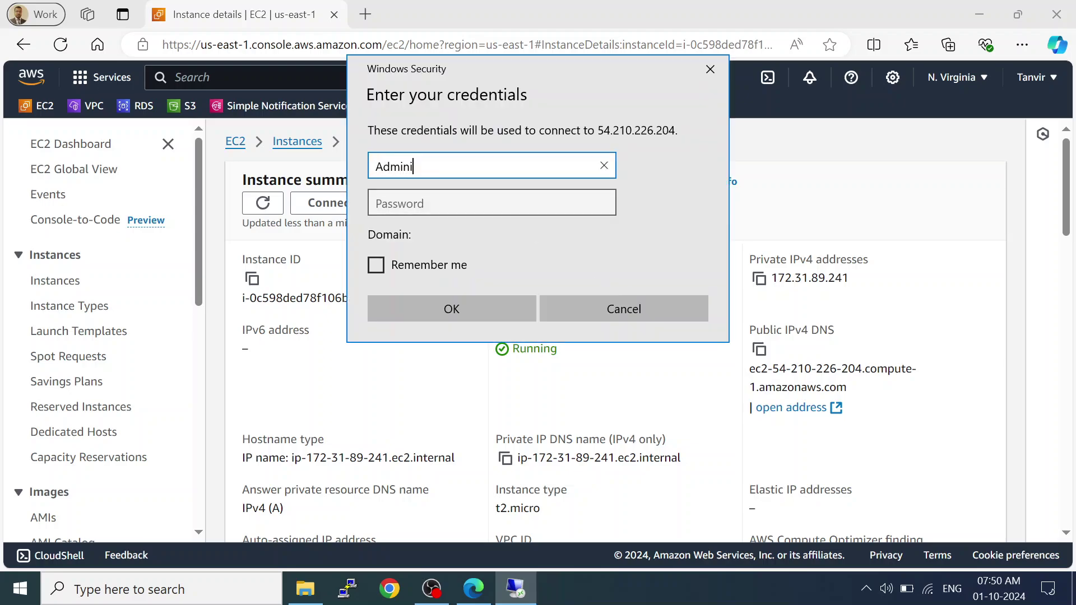
text(strator)
Show the instance's RDP client connection details, with the console zoomed to 110%.
click(975, 344)
key(ctrl+plus)
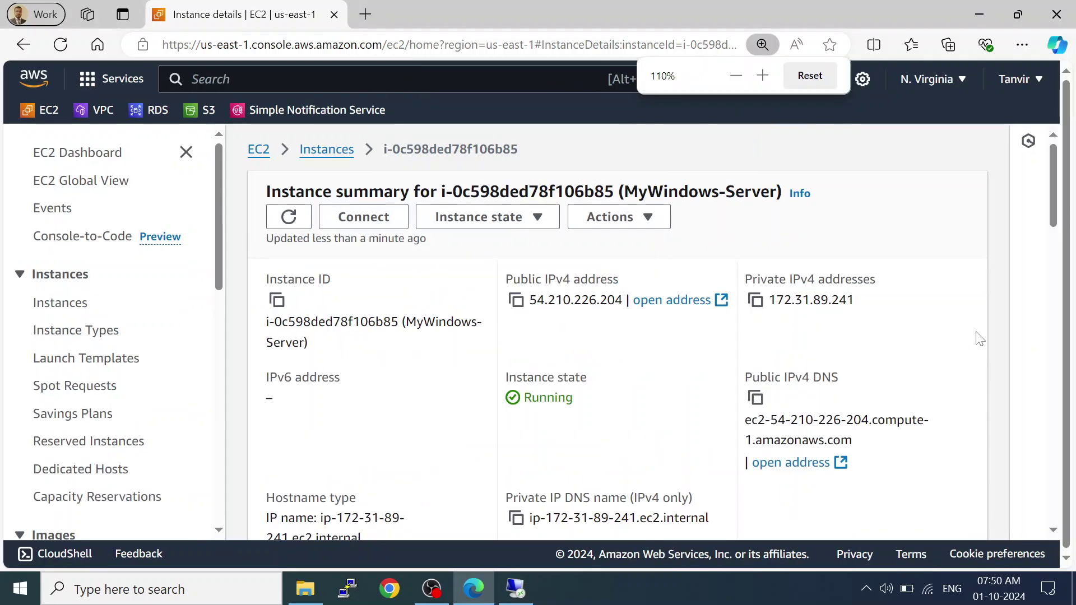
click(363, 218)
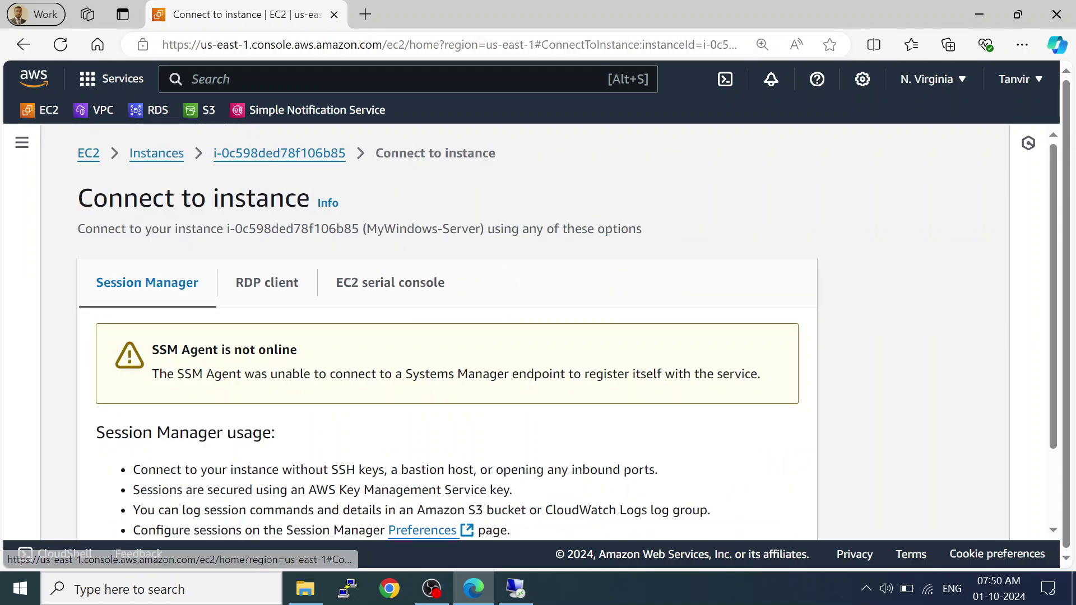
click(296, 295)
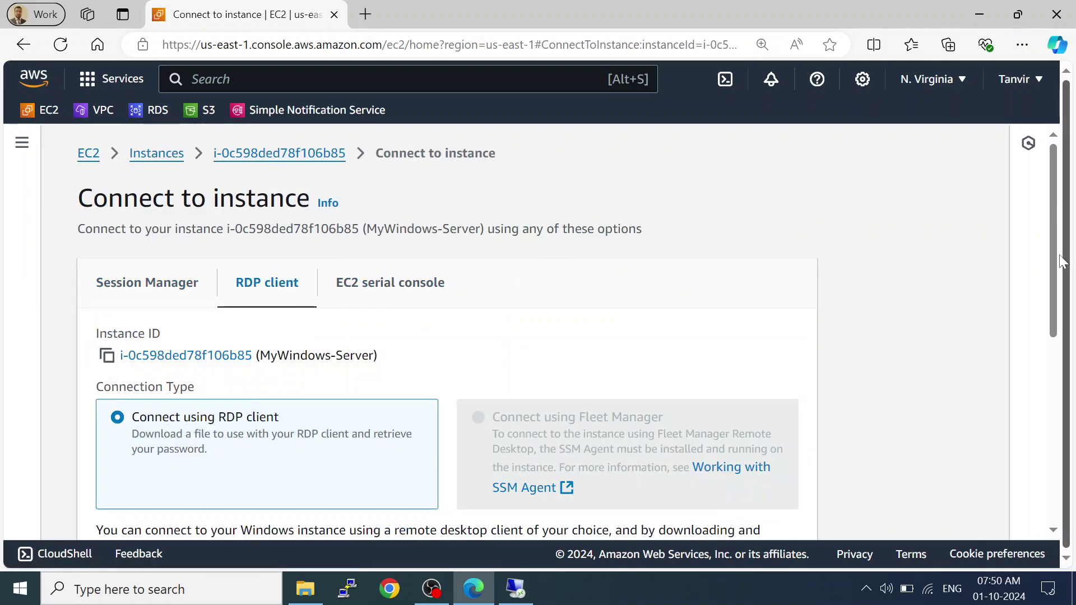
scroll(1059, 260, down, 5)
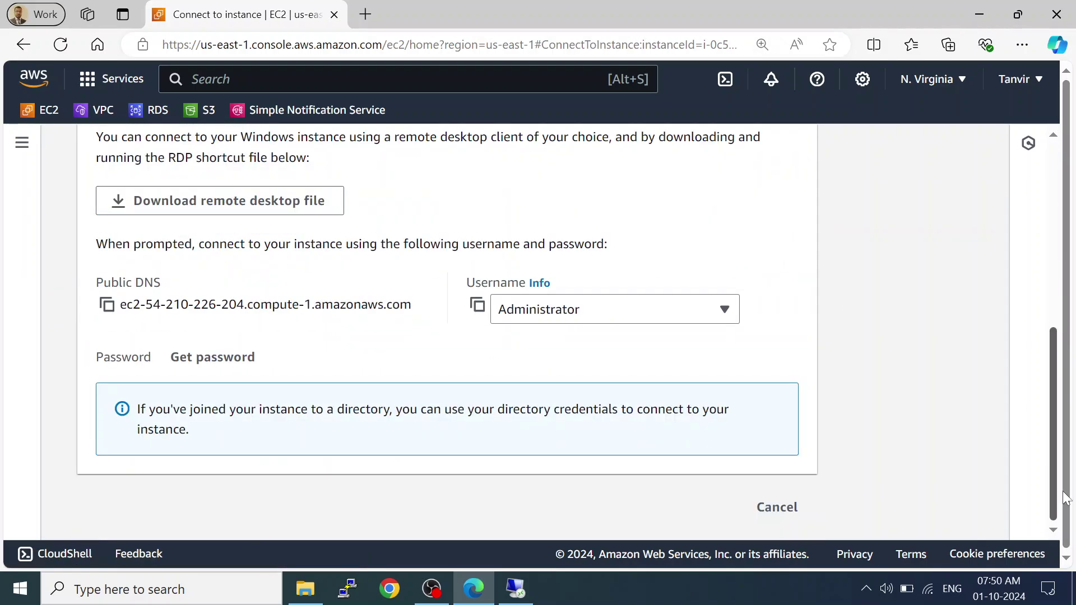
Upload windows-key.pem and decrypt the Administrator password.
click(194, 359)
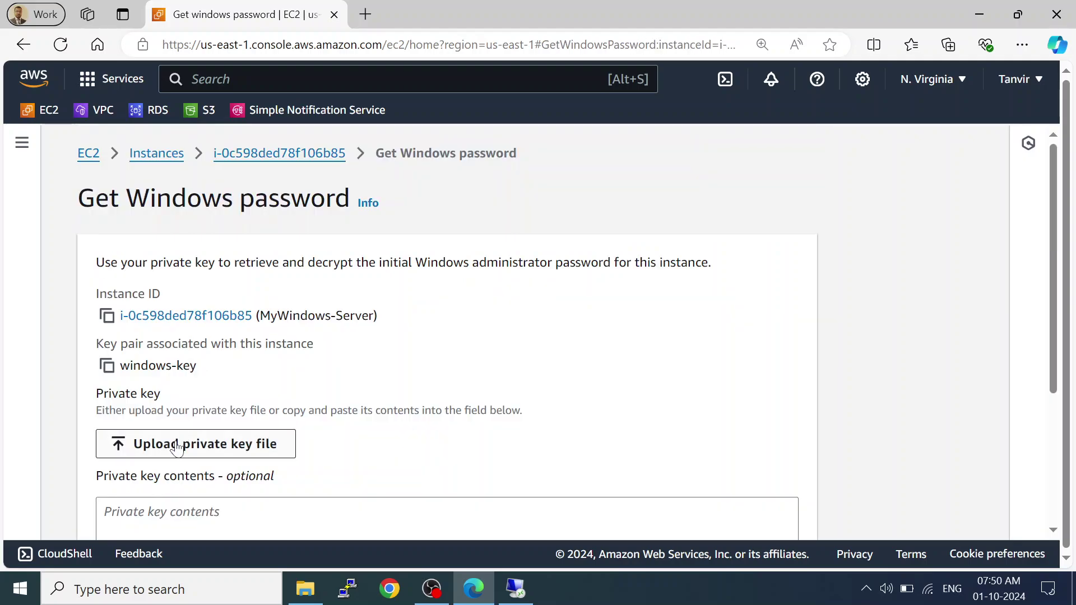
click(177, 446)
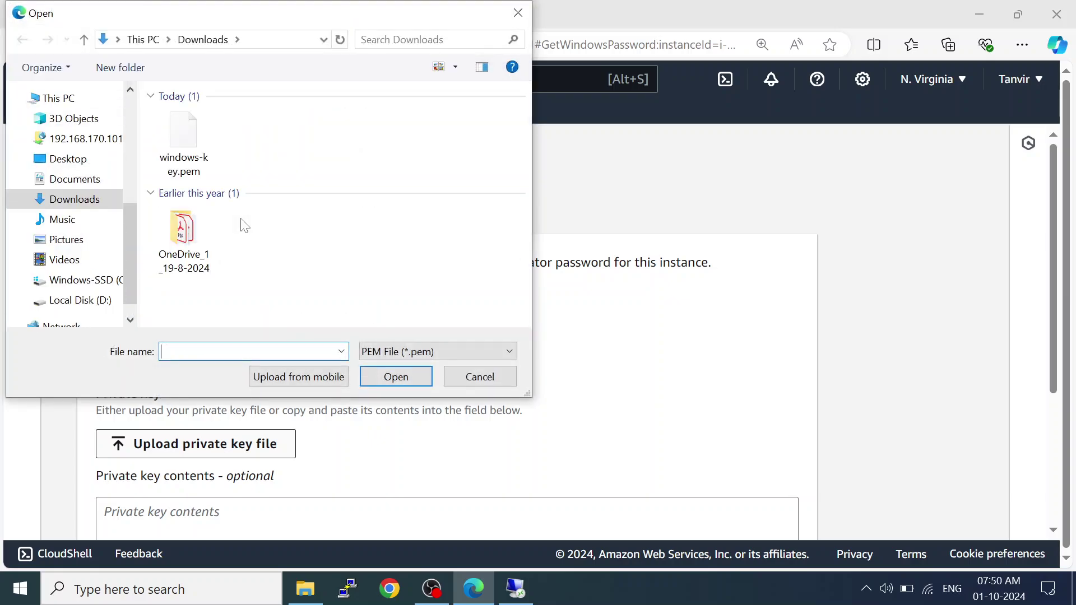
click(180, 145)
click(401, 377)
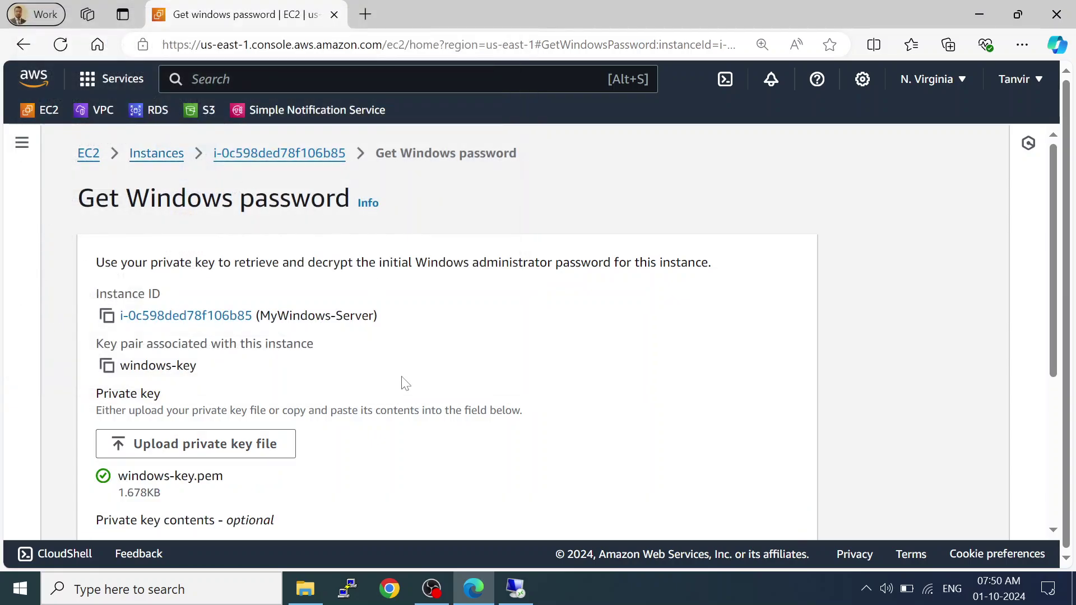
scroll(1041, 428, down, 5)
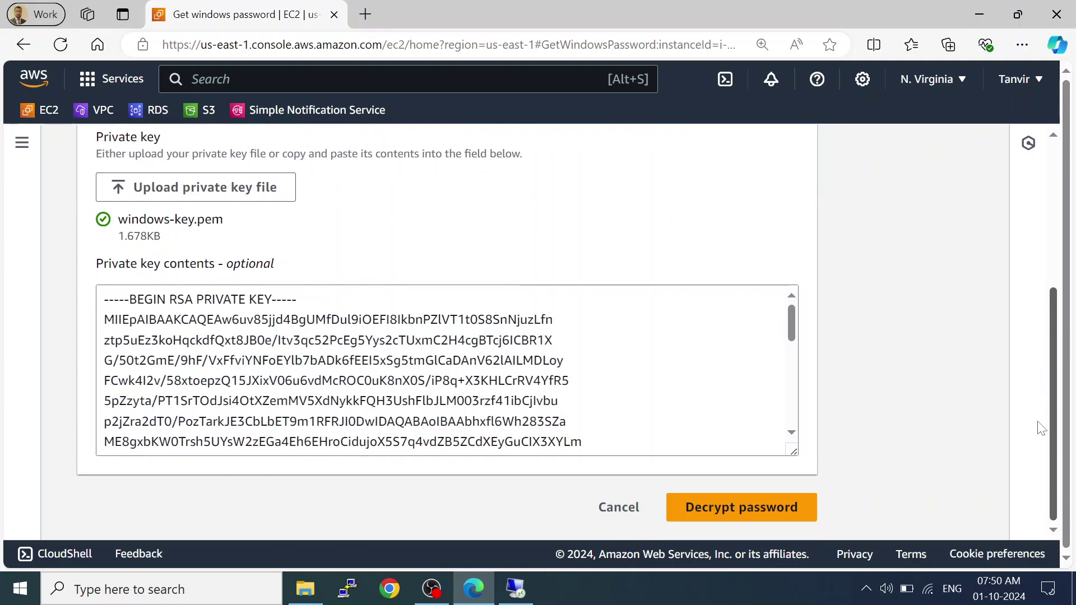
click(718, 504)
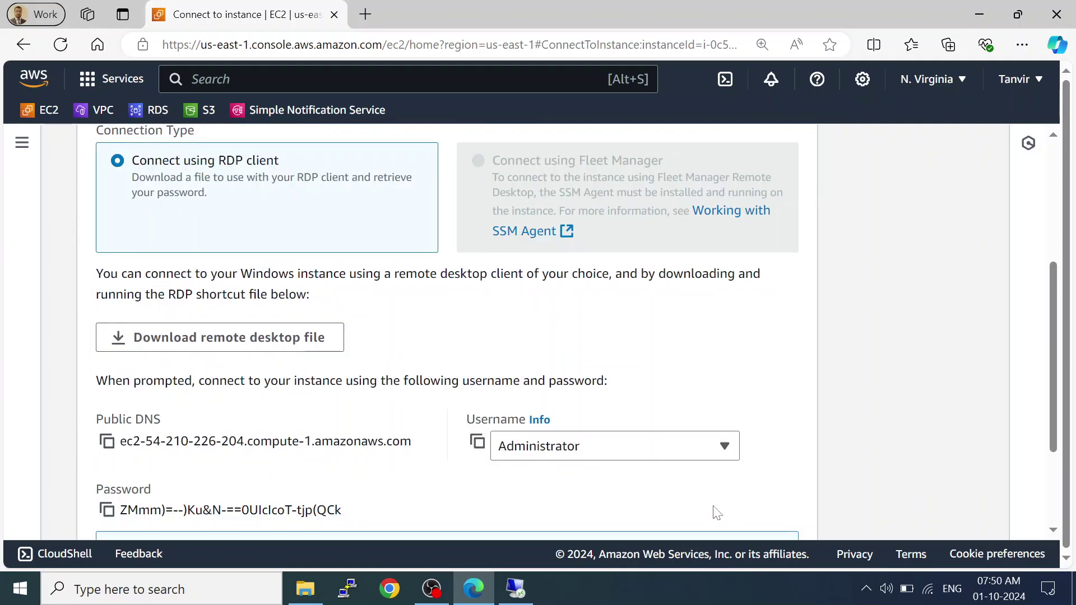
Paste the decrypted password into the credentials prompt, submit it, and permanently accept the certificate.
click(106, 510)
click(515, 588)
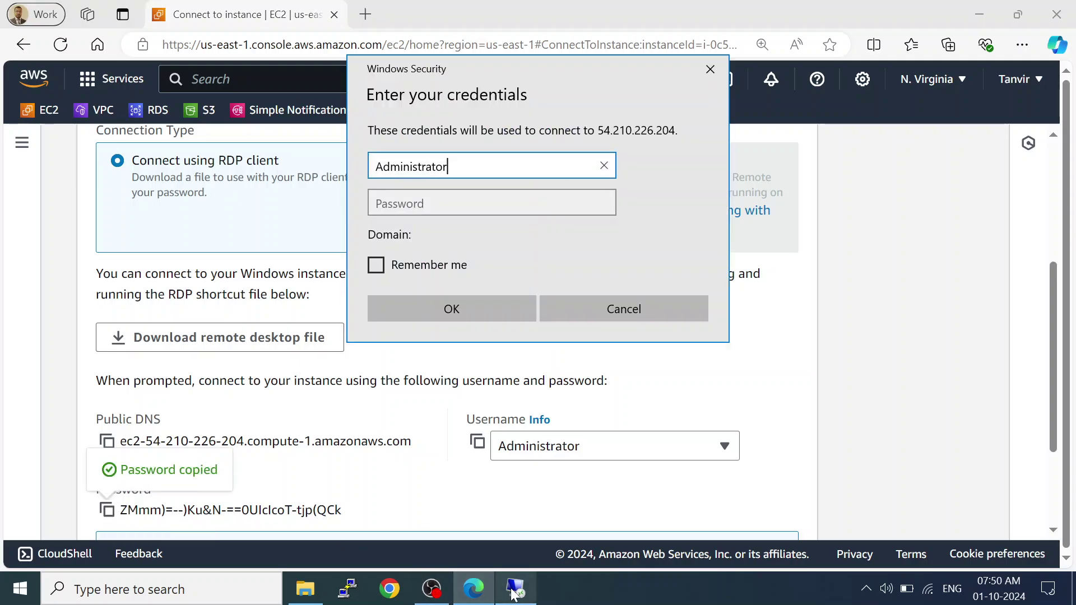
click(492, 202)
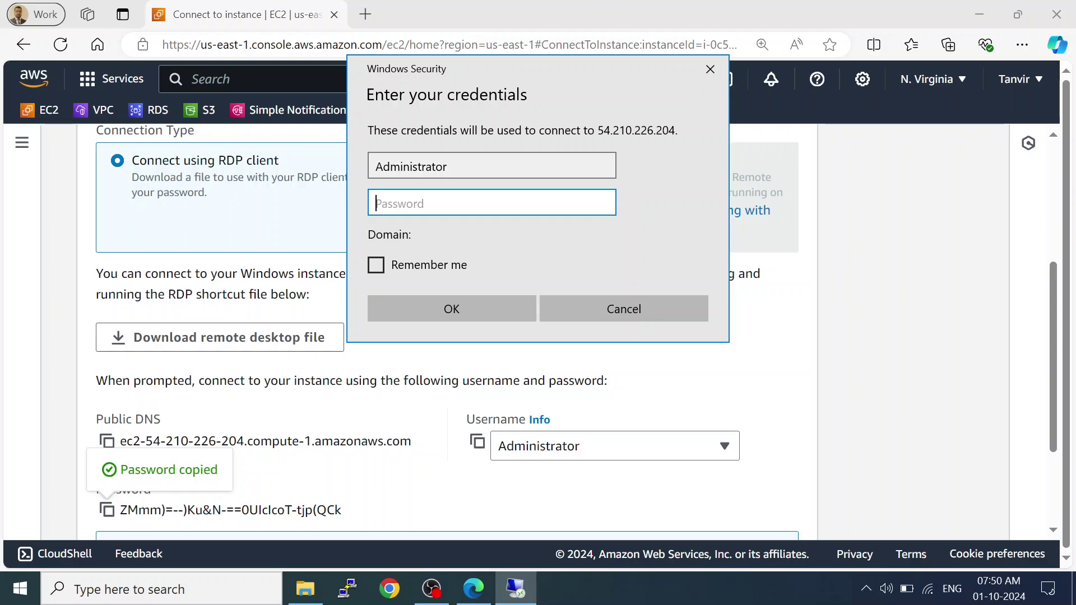
key(ctrl+v)
click(449, 308)
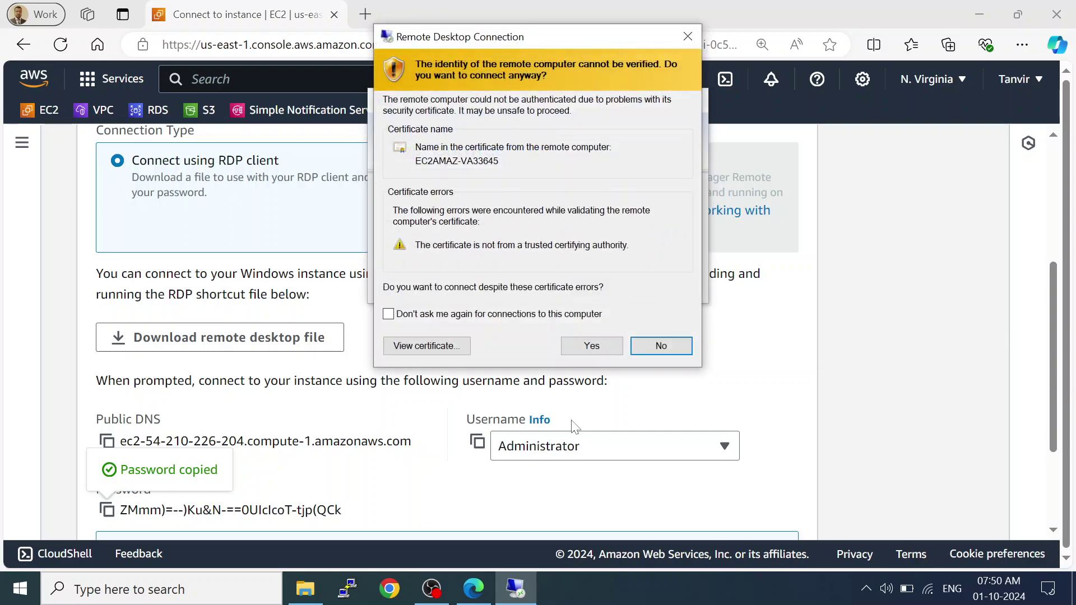
click(503, 317)
click(591, 345)
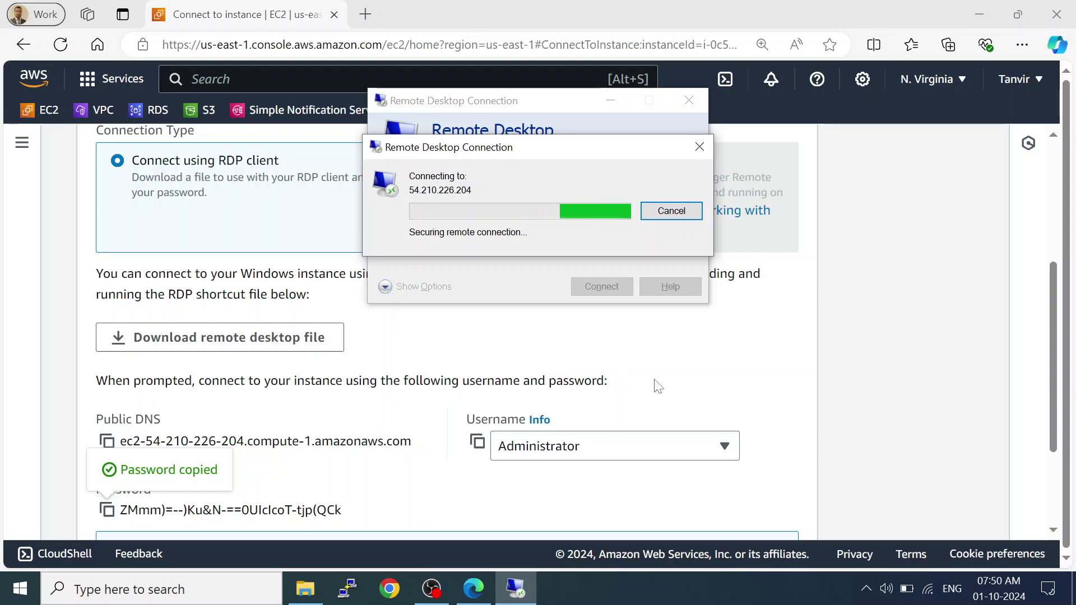